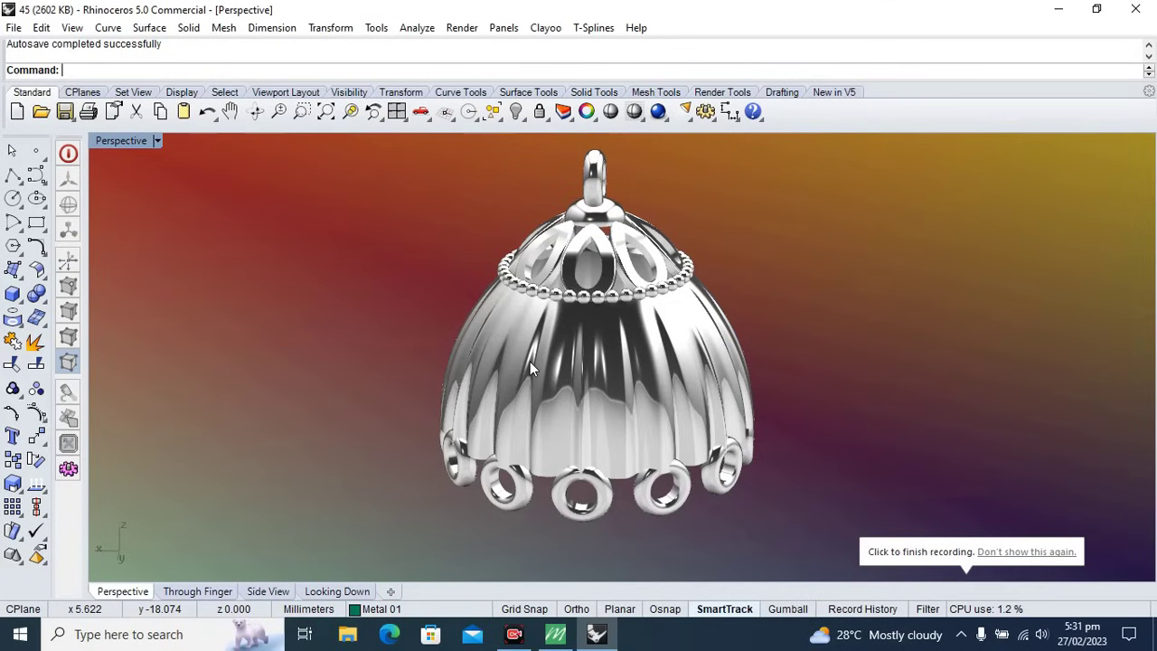
- Orbit and zoom around the finished pendant to inspect its top and bead ring
mouse_move(530, 362)
right_mouse_down()
mouse_move(669, 321)
mouse_move(651, 357)
right_mouse_up()
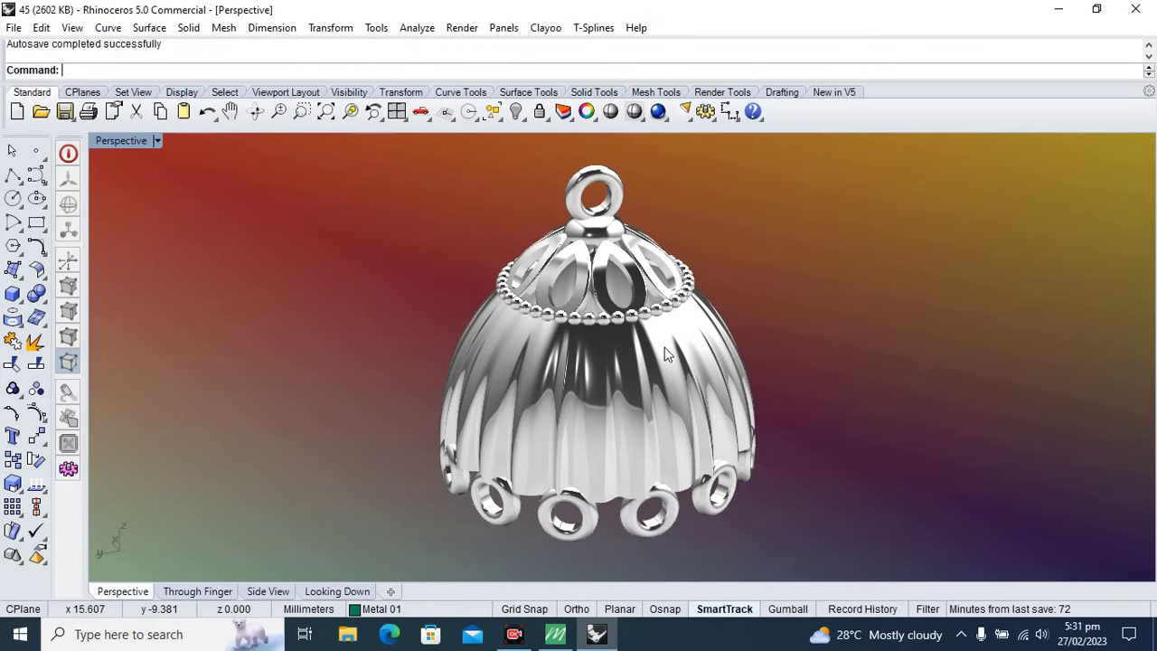
mouse_move(658, 335)
right_mouse_down()
mouse_move(654, 374)
mouse_move(414, 313)
right_mouse_up()
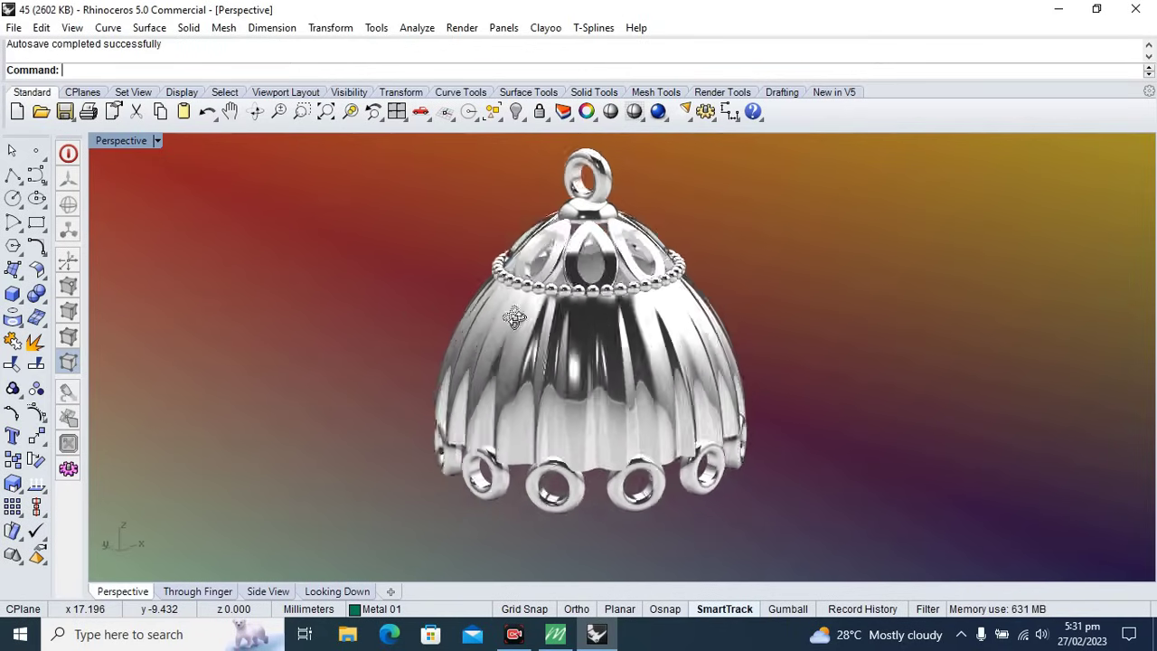
mouse_move(414, 313)
right_mouse_down()
mouse_move(619, 543)
mouse_move(736, 326)
right_mouse_up()
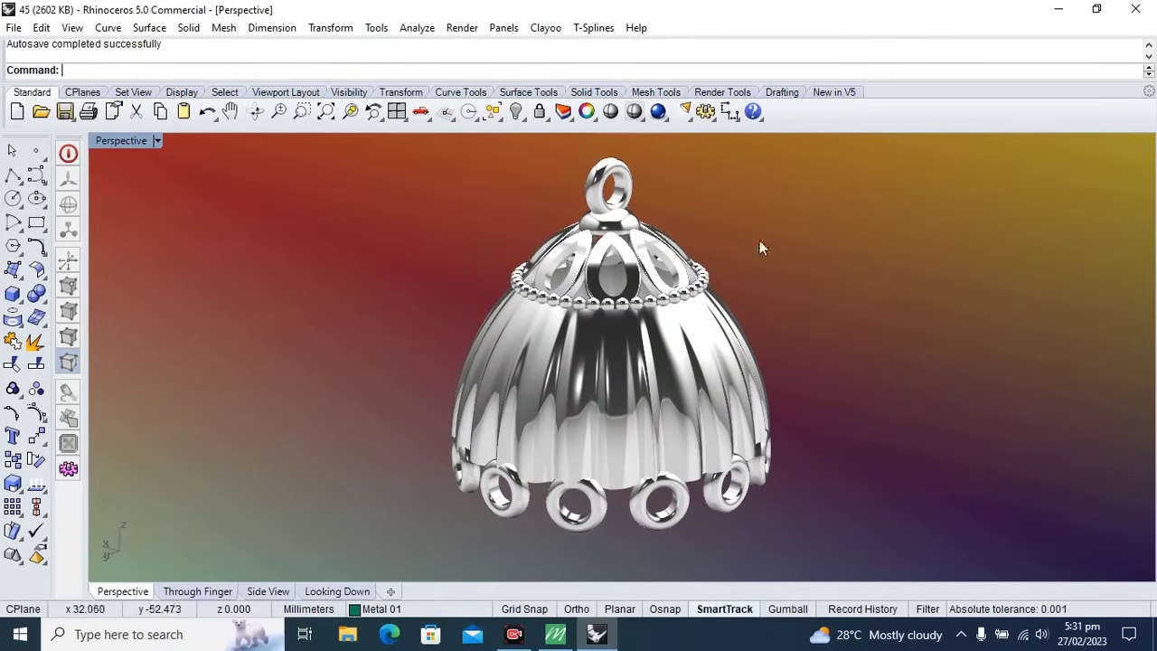
mouse_move(795, 362)
right_mouse_down()
mouse_move(620, 393)
mouse_move(549, 495)
mouse_move(555, 356)
right_mouse_up()
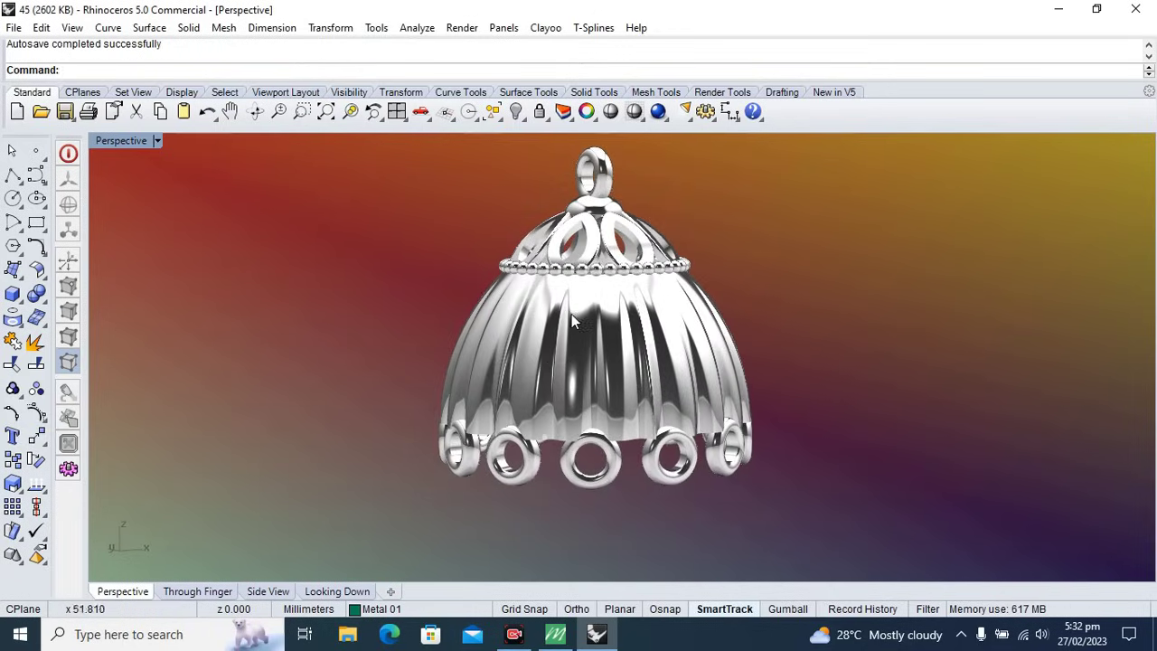
mouse_move(555, 356)
right_mouse_down()
mouse_move(563, 408)
mouse_move(543, 479)
mouse_move(678, 488)
right_mouse_up()
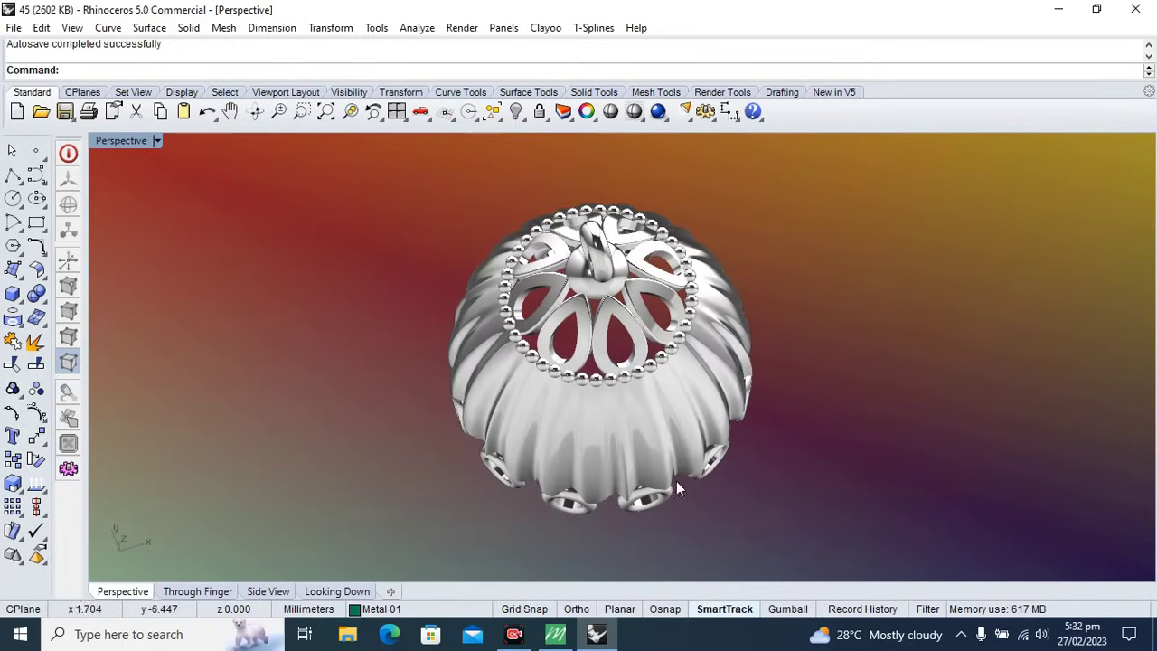
scroll(669, 488, "up", 2)
scroll(579, 493, "up", 2)
scroll(488, 497, "up", 2)
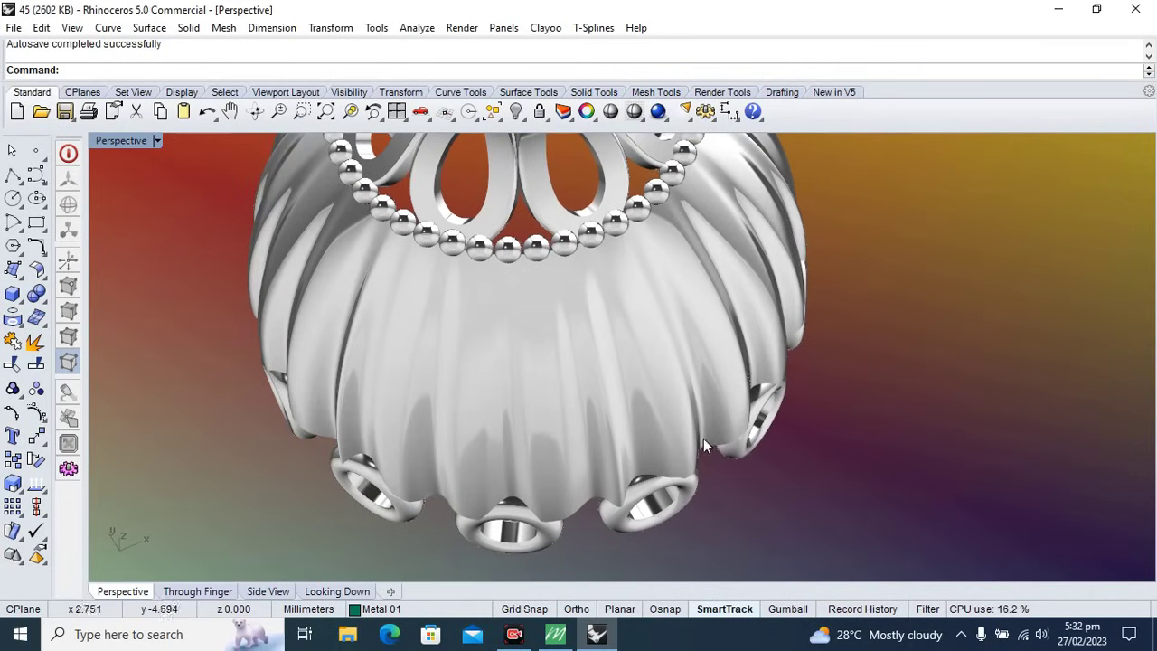
scroll(816, 426, "down", 3)
mouse_move(816, 426)
right_mouse_down()
mouse_move(527, 382)
mouse_move(548, 457)
mouse_move(484, 492)
right_mouse_up()
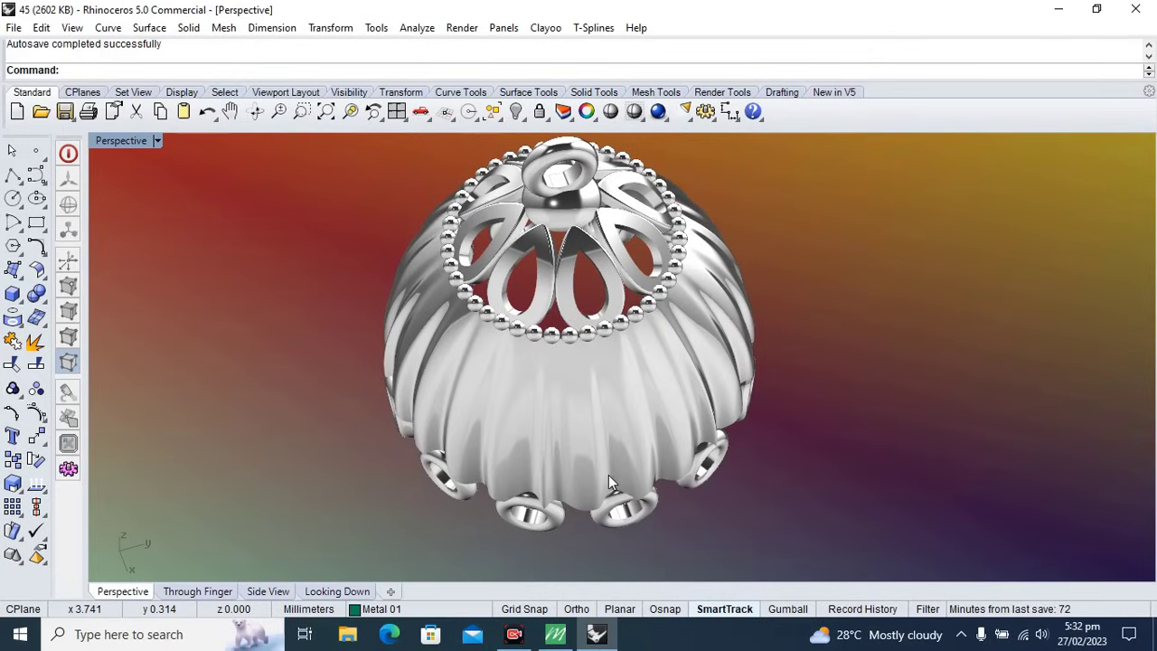
- Orbit further to inspect the bottom loops, top bail loop and petals
right_click_drag(577, 483, 546, 359)
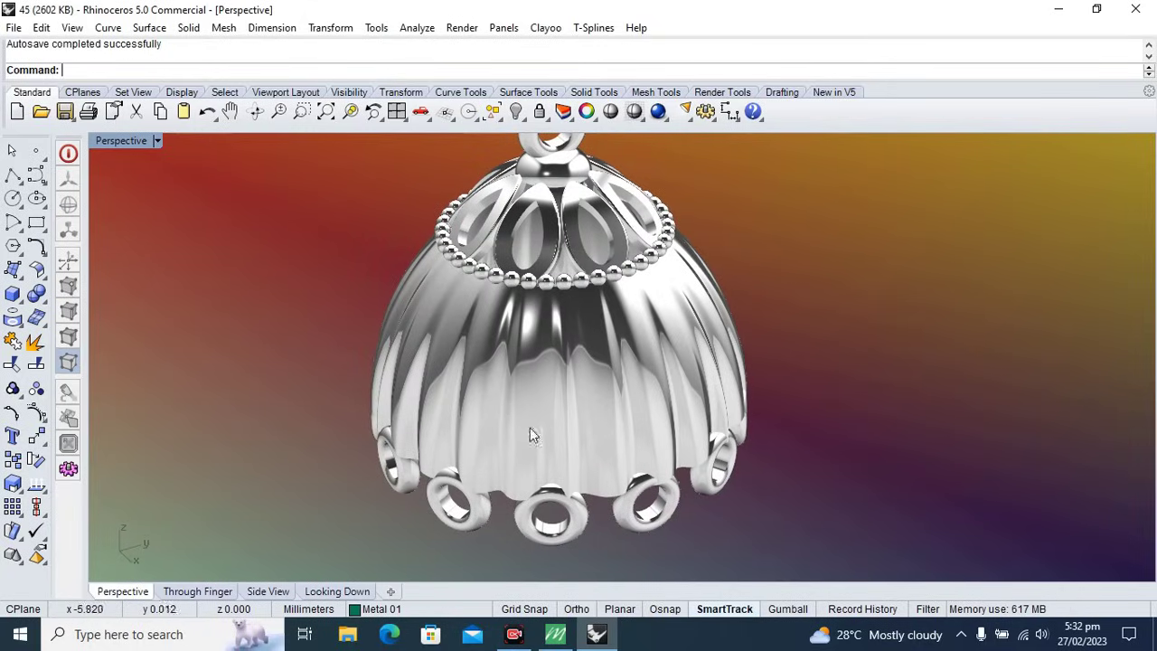
mouse_move(622, 370)
right_mouse_down()
mouse_move(633, 421)
mouse_move(593, 416)
mouse_move(544, 357)
mouse_move(536, 464)
mouse_move(627, 384)
mouse_move(683, 392)
mouse_move(473, 348)
mouse_move(679, 422)
mouse_move(710, 400)
right_mouse_up()
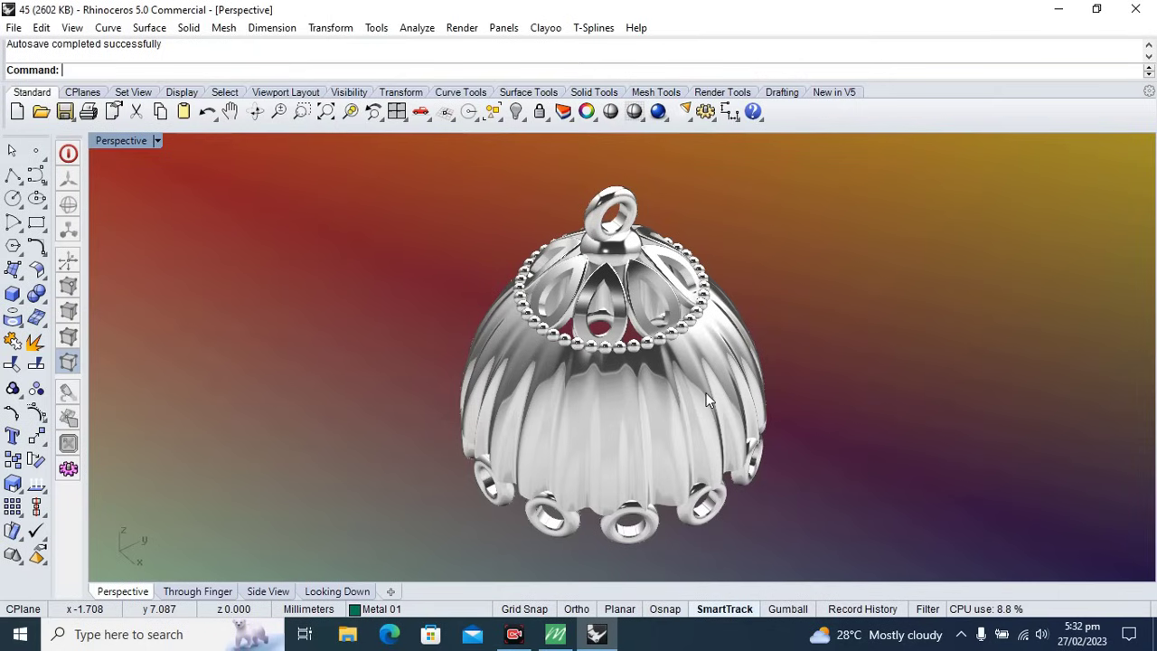
mouse_move(710, 401)
right_mouse_down()
mouse_move(689, 418)
mouse_move(738, 373)
mouse_move(790, 367)
mouse_move(620, 370)
mouse_move(708, 378)
mouse_move(656, 387)
mouse_move(584, 345)
mouse_move(858, 363)
mouse_move(551, 271)
mouse_move(605, 396)
mouse_move(692, 374)
mouse_move(623, 409)
mouse_move(543, 370)
mouse_move(697, 342)
mouse_move(604, 357)
right_mouse_up()
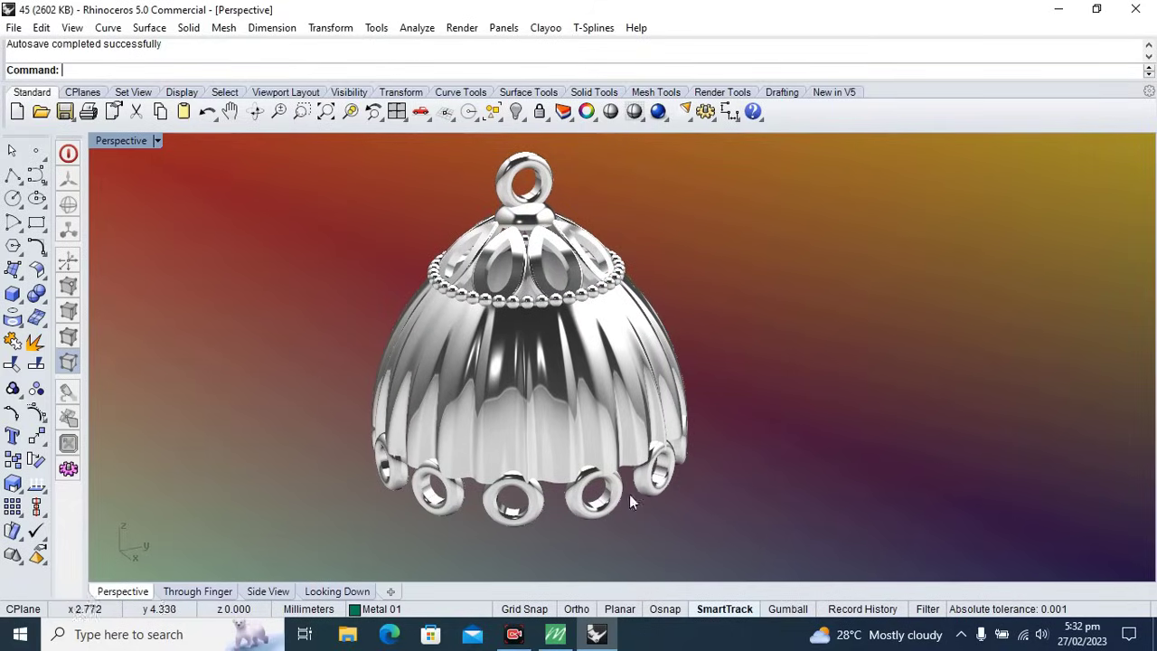
mouse_move(616, 450)
right_mouse_down()
mouse_move(616, 419)
mouse_move(648, 468)
right_mouse_up()
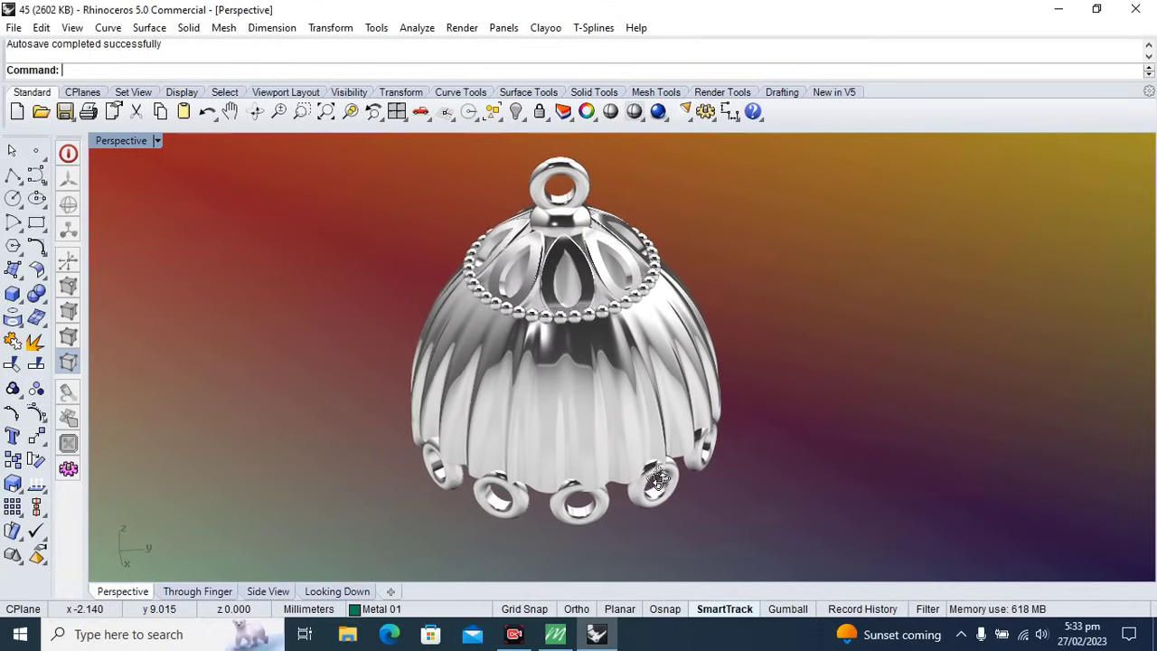
mouse_move(648, 468)
right_mouse_down()
mouse_move(666, 534)
mouse_move(786, 392)
mouse_move(919, 406)
mouse_move(787, 400)
mouse_move(756, 434)
mouse_move(646, 381)
mouse_move(680, 414)
right_mouse_up()
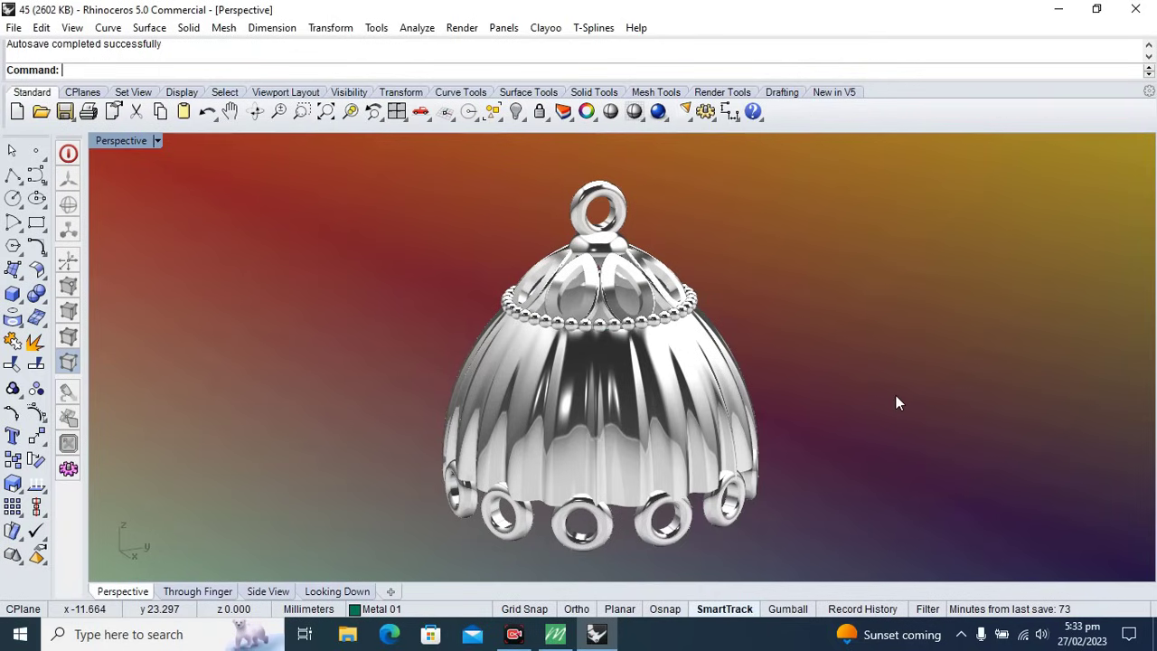
right_click_drag(789, 406, 819, 394, "shift")
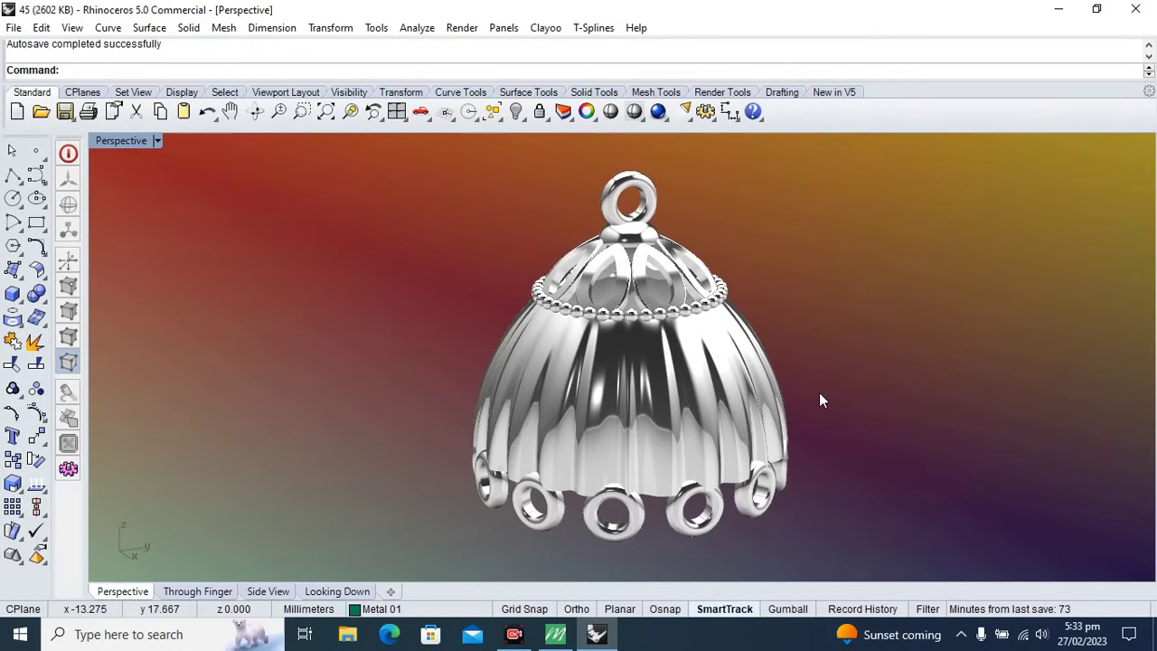
mouse_move(704, 346)
right_mouse_down()
mouse_move(745, 378)
mouse_move(785, 342)
mouse_move(703, 406)
right_mouse_up()
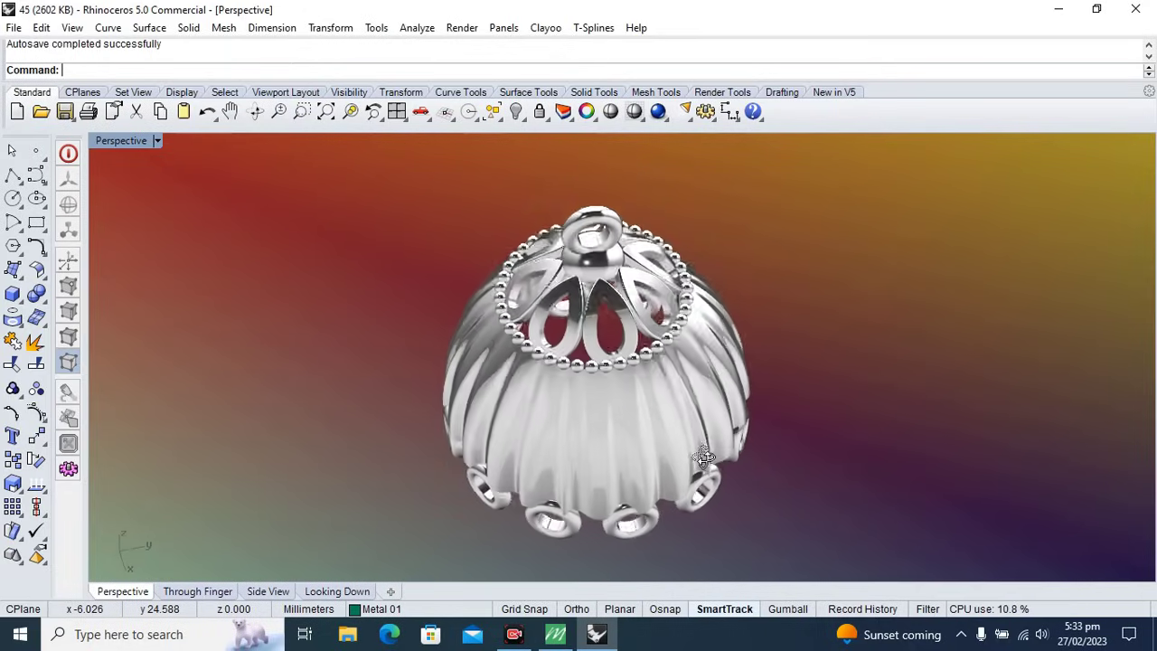
mouse_move(703, 406)
right_mouse_down()
mouse_move(752, 480)
mouse_move(828, 372)
mouse_move(787, 376)
right_mouse_up()
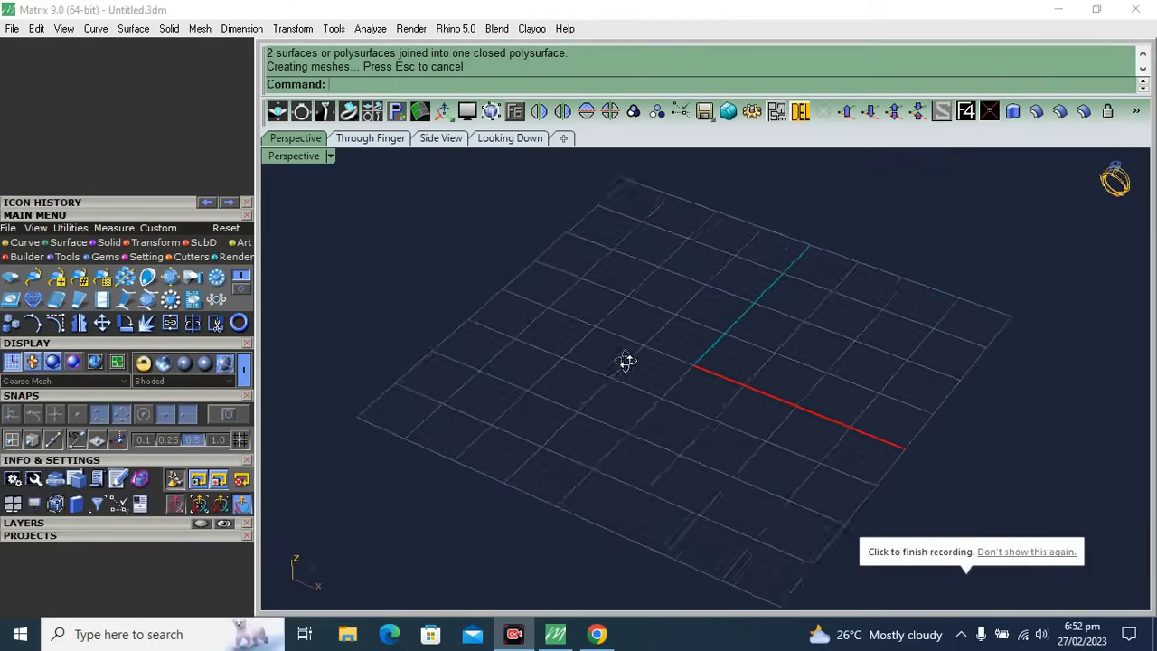
- Draw a circle with centre 0,0 and diameter 10 on the empty grid
right_click_drag(625, 362, 648, 392)
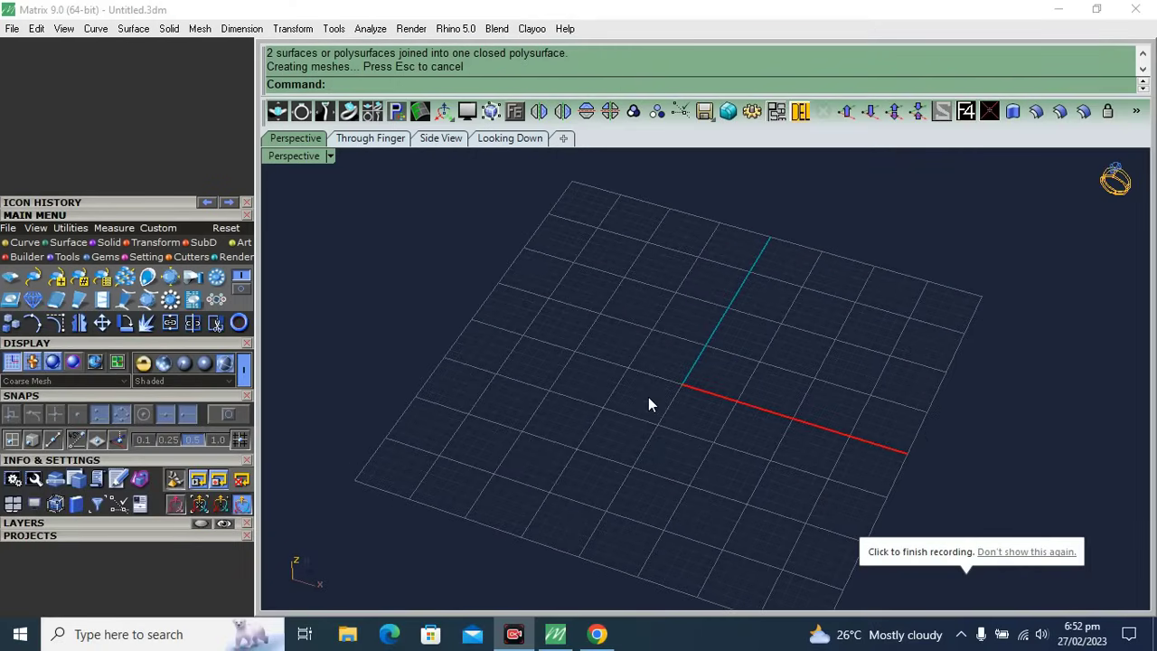
left_click(22, 244)
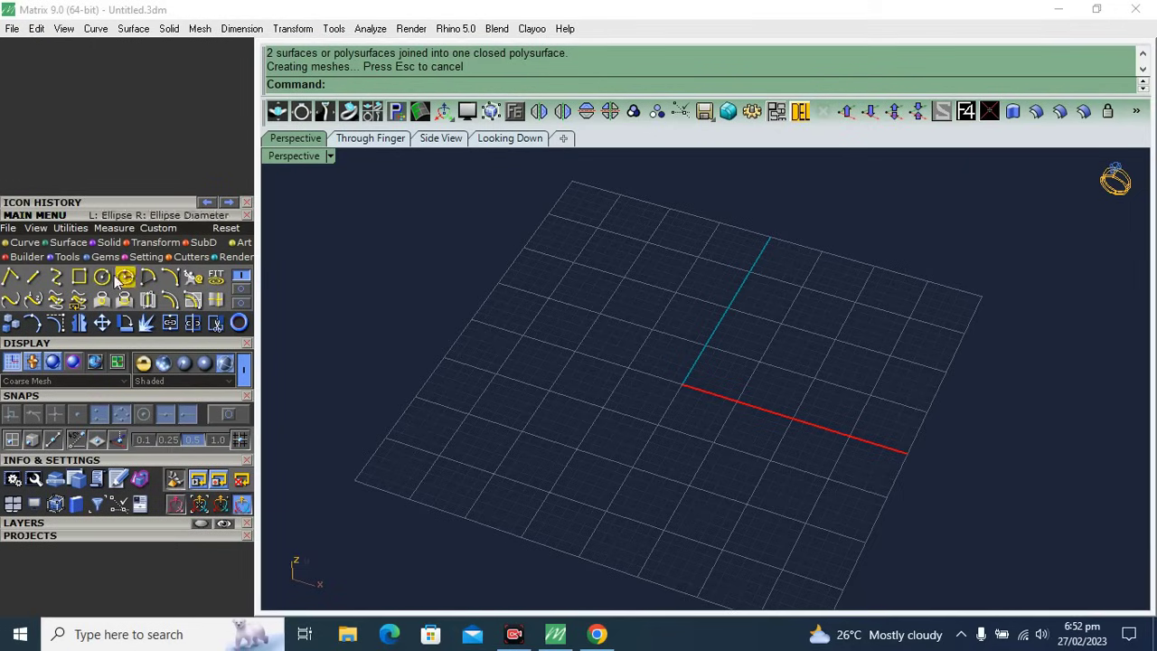
left_click(101, 277)
type("0")
key("Return")
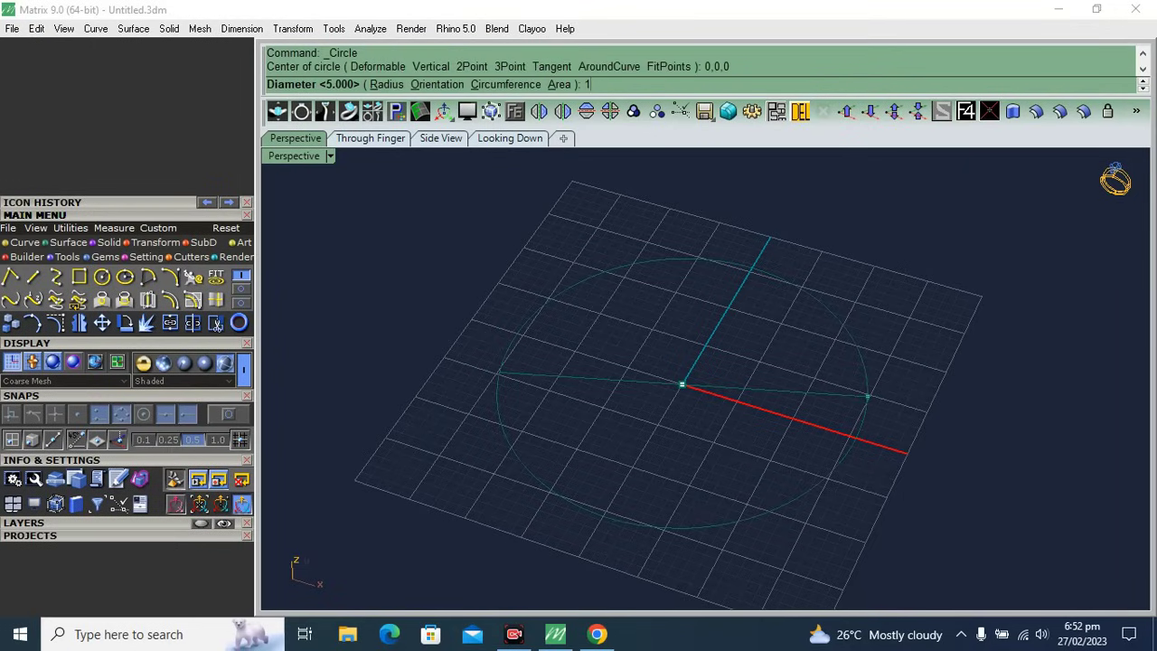
type("0")
key("Return")
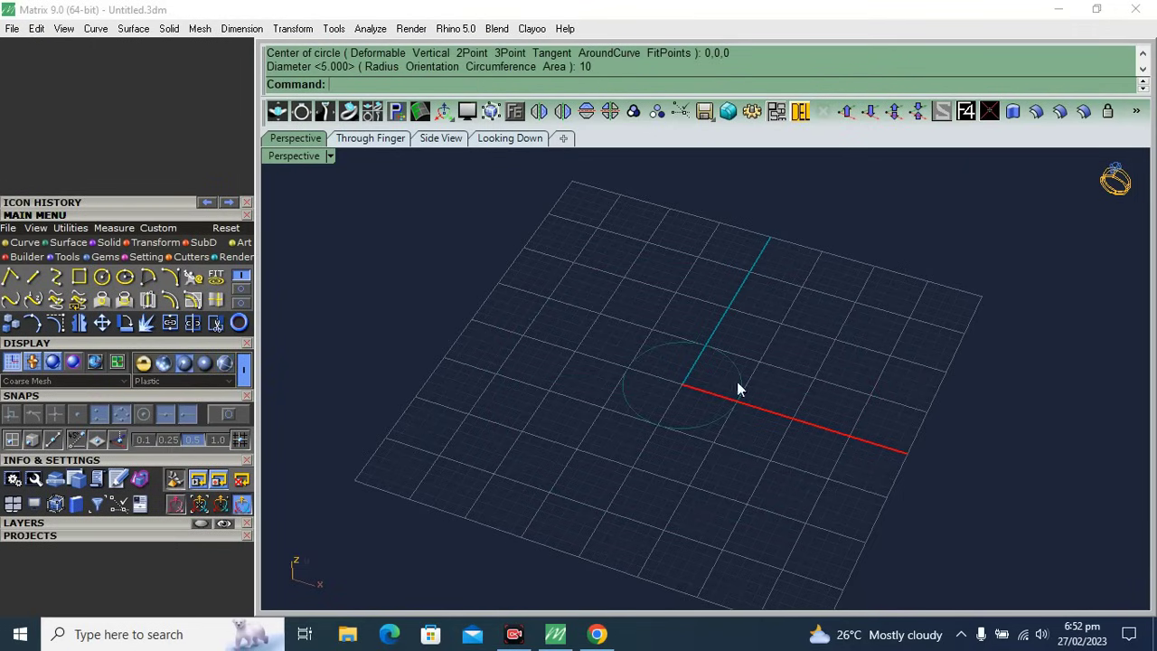
- Select the new circle and expand the layers list
left_click(739, 387)
left_click(180, 523)
left_click(643, 452)
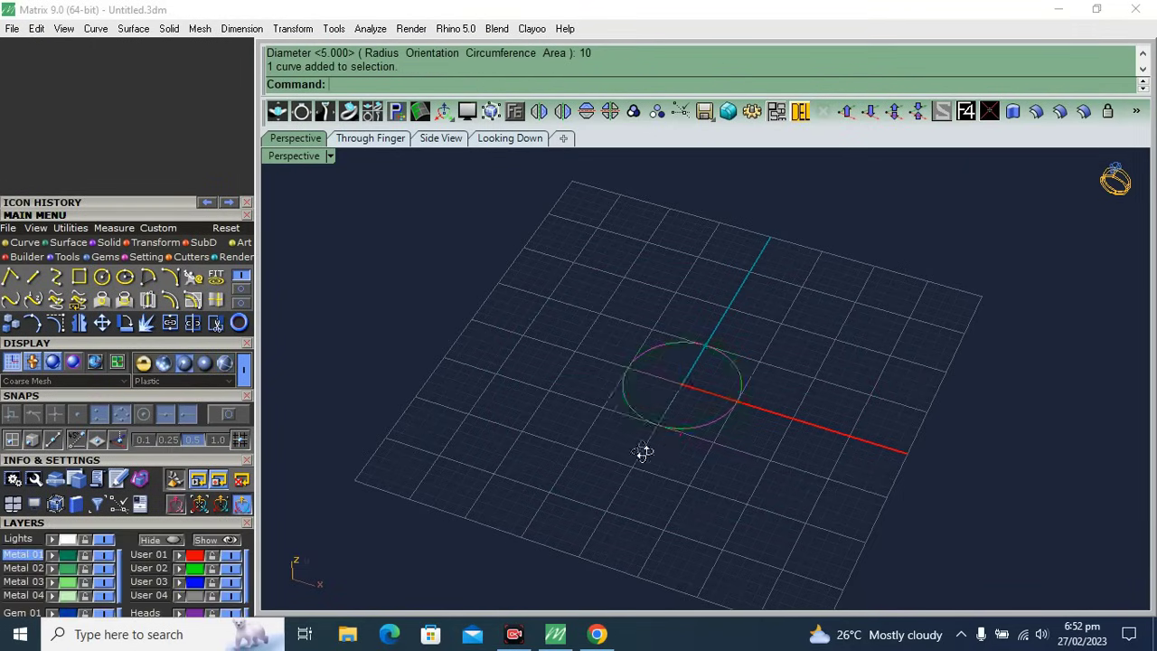
mouse_move(643, 452)
right_mouse_down()
mouse_move(601, 432)
mouse_move(637, 470)
right_mouse_up()
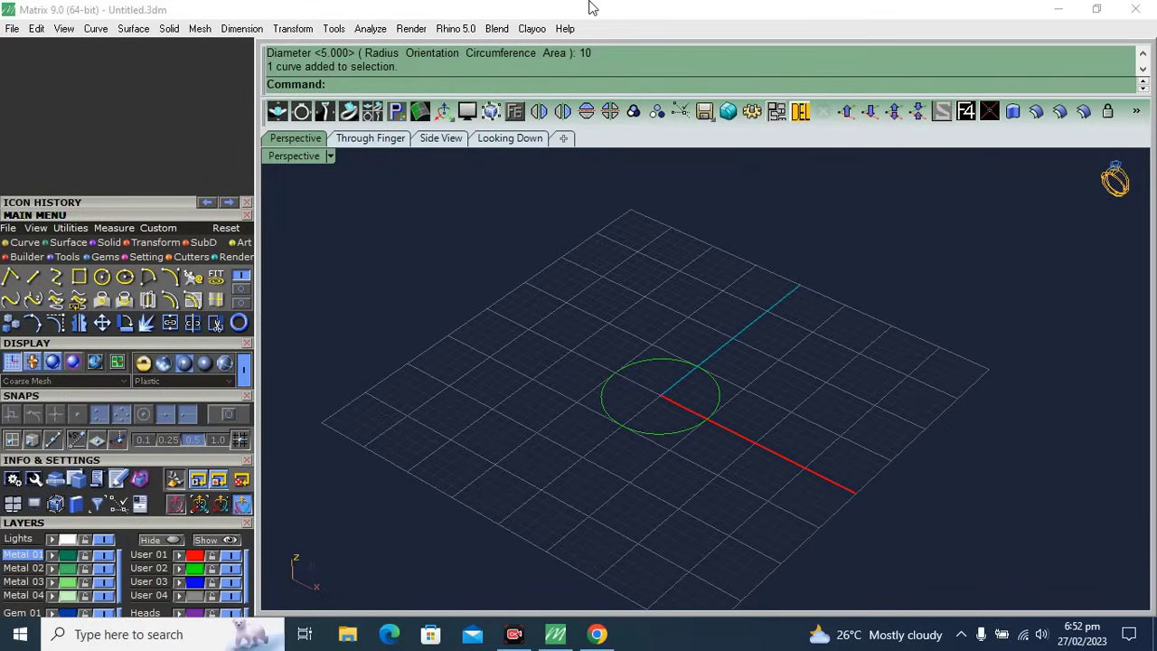
- Draw a 10-long test line from the origin in Through Finger view, undo it, and return to Perspective
left_click(392, 141)
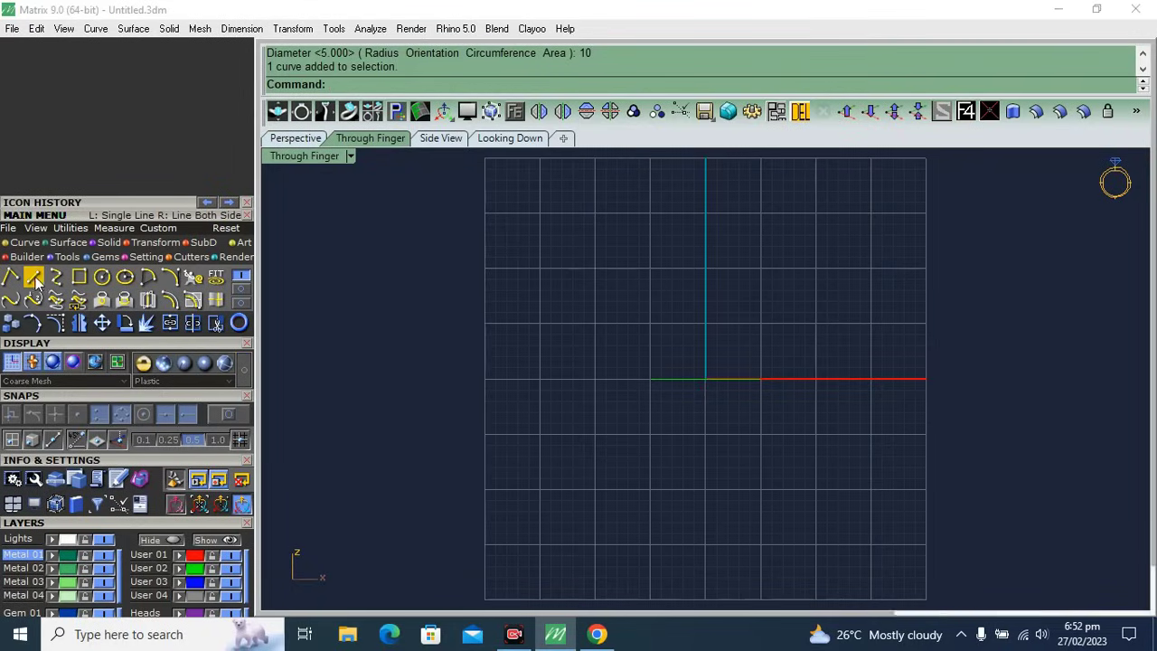
left_click(54, 276)
type("0")
key("Return")
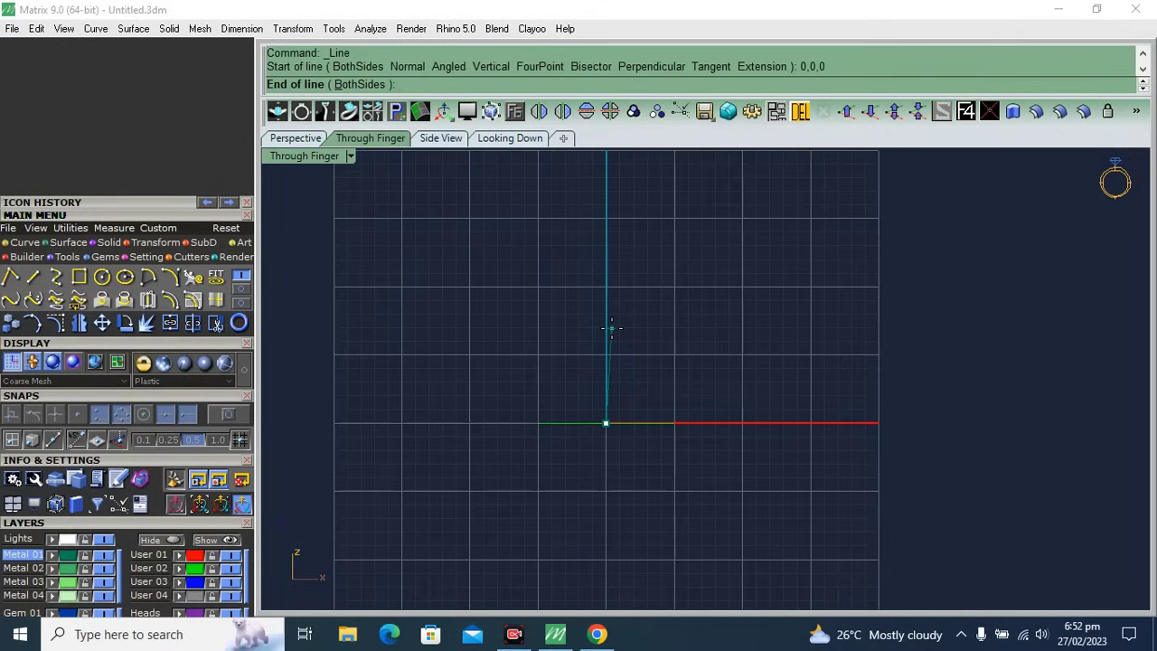
key("Return")
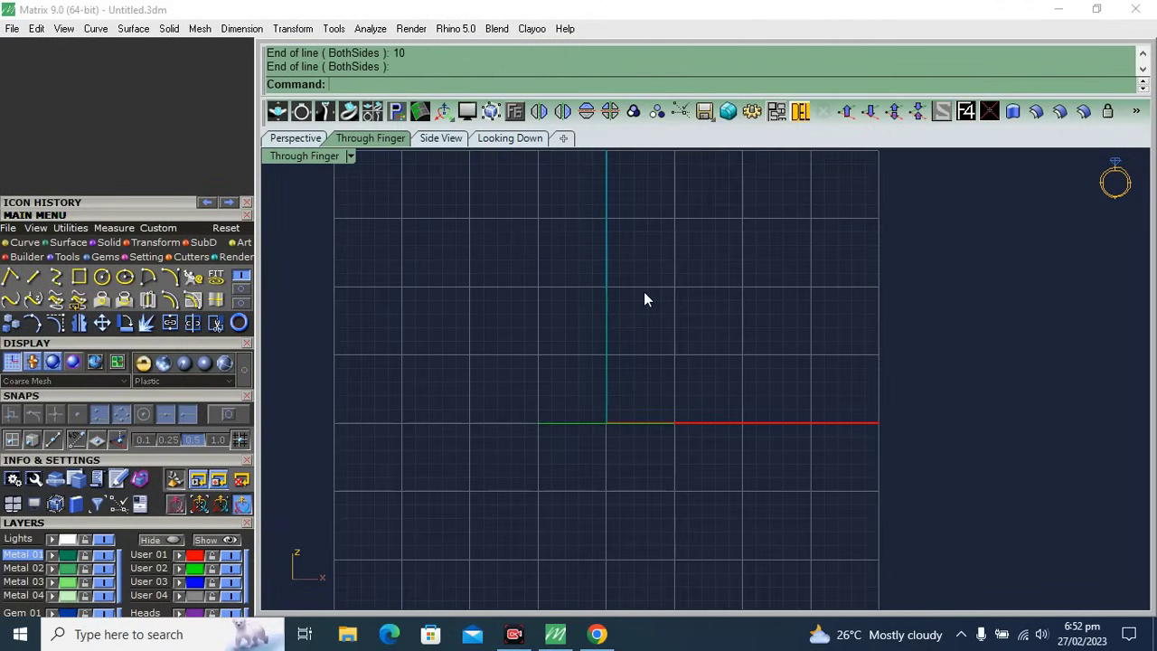
key("ctrl+z")
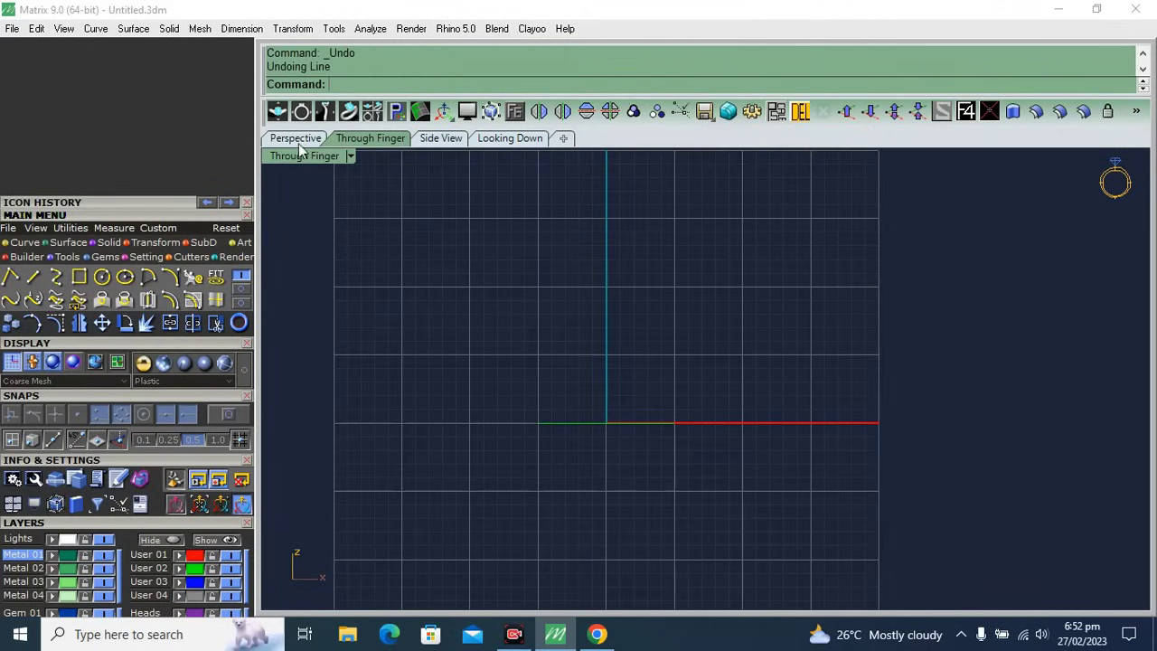
left_click(299, 140)
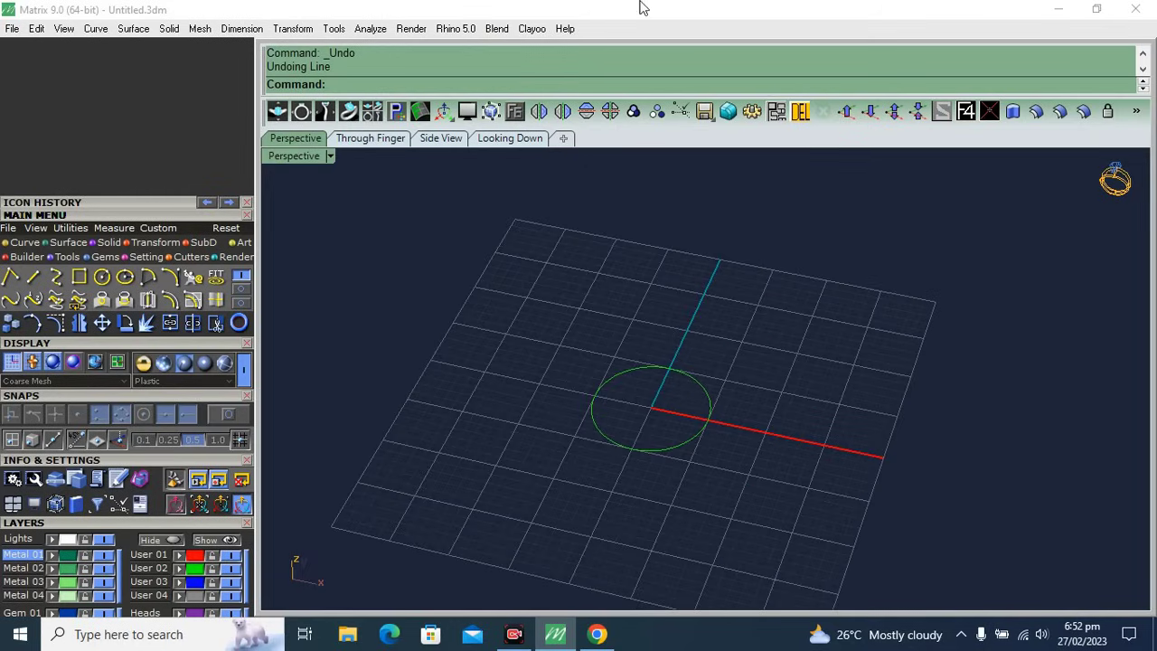
- Draw a second circle of diameter 4.5 centred at the origin
left_click(101, 276)
left_click(651, 408)
type("4.5")
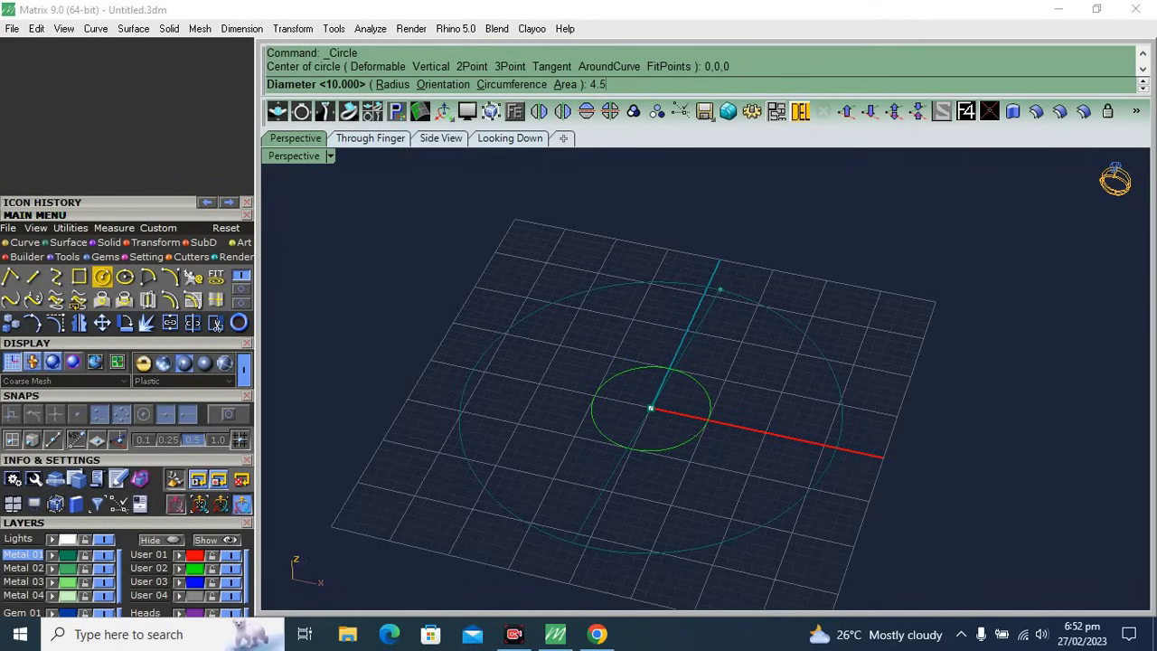
key("Return")
scroll(666, 366, "up", 5)
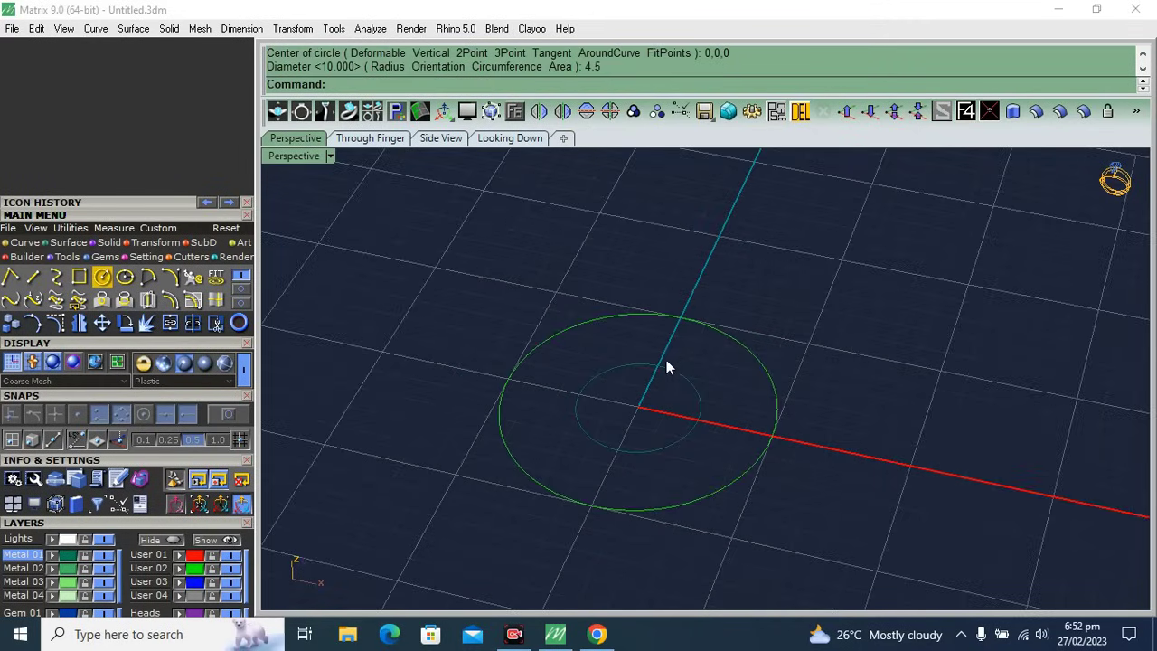
- Raise the 4.5 circle 7 units upward in the front-facing view
left_click(650, 409)
left_click(398, 140)
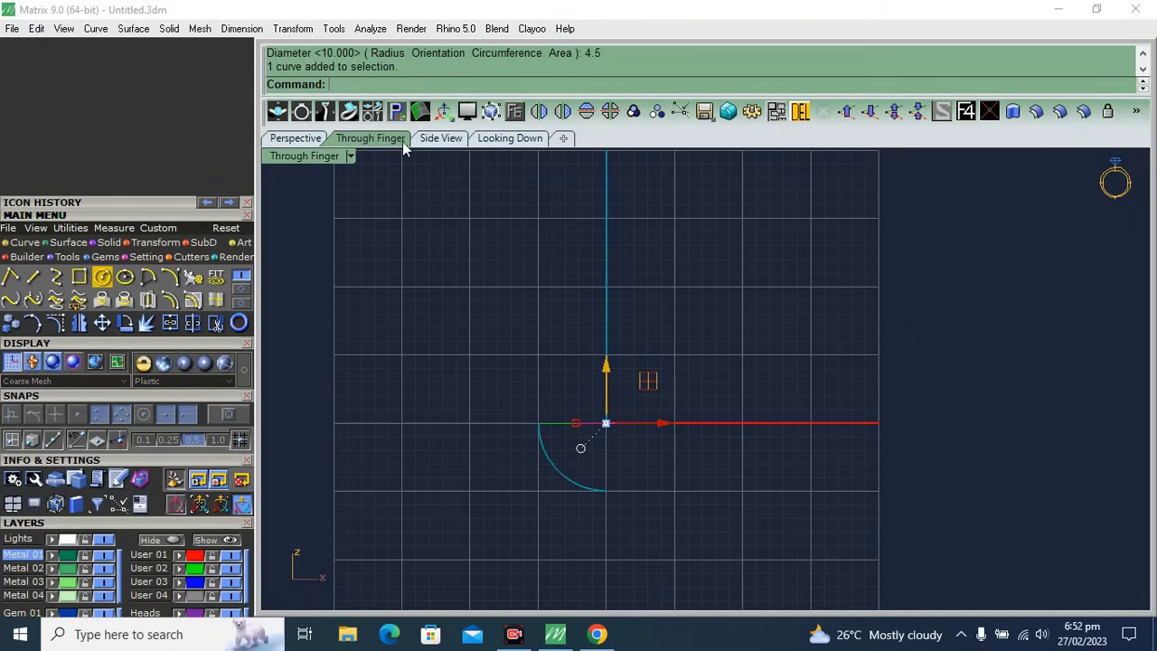
left_click(607, 366)
type("7")
key("Return")
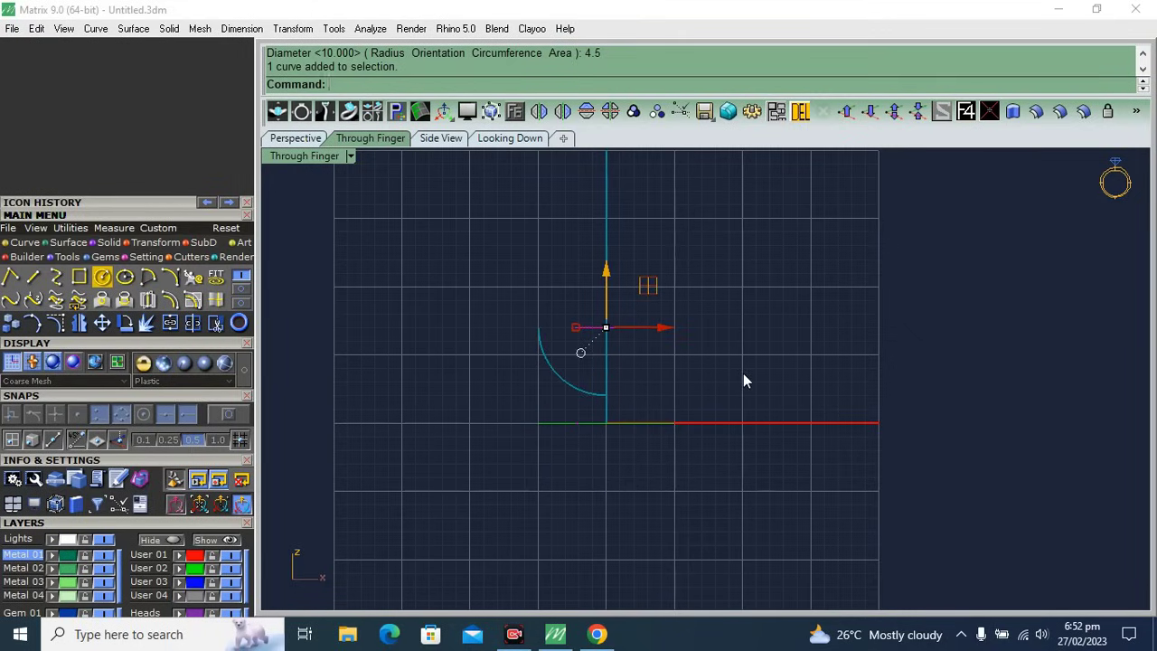
left_click(754, 422)
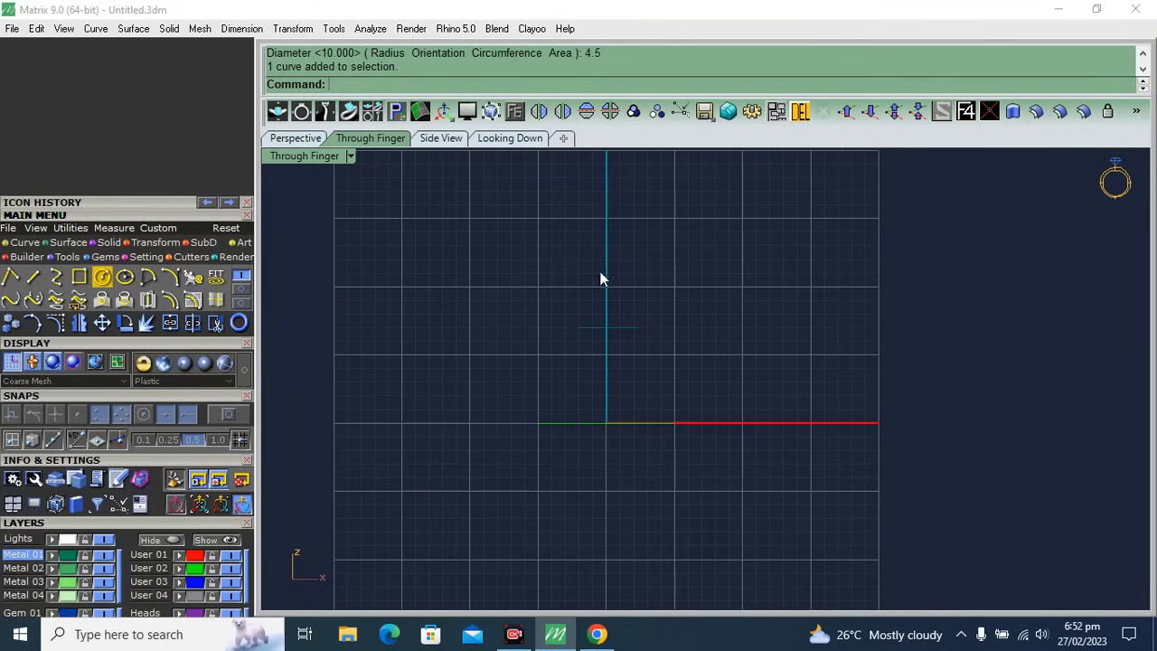
- Put the raised circle on the green User 02 layer and return to Perspective view
left_click_drag(687, 240, 524, 452)
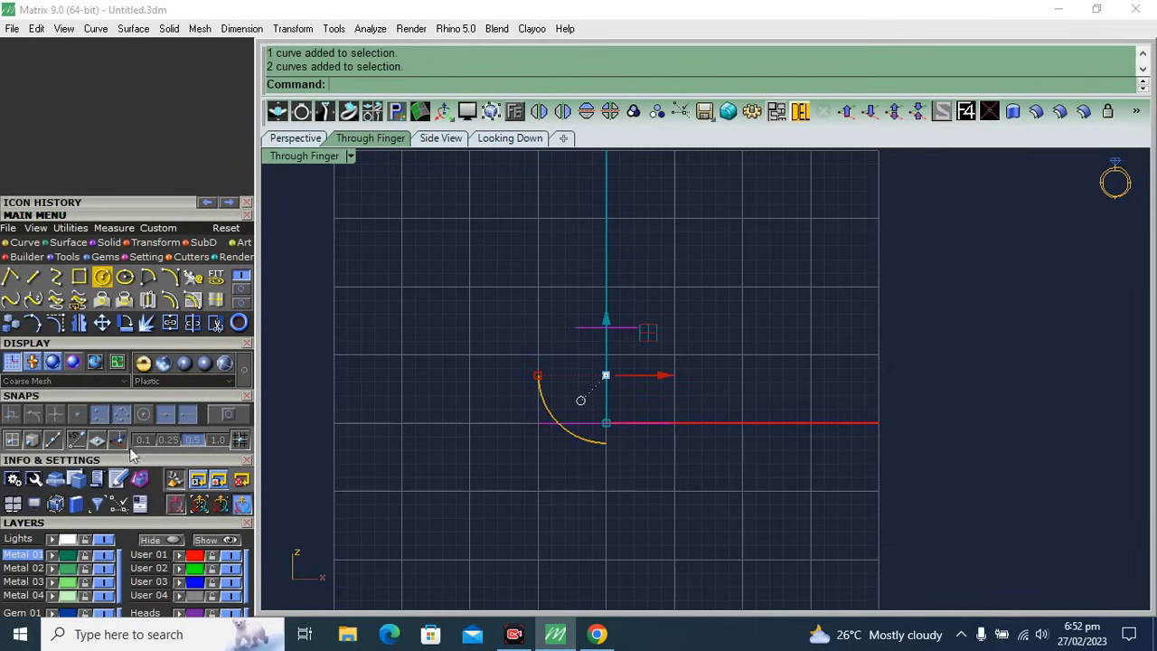
left_click(189, 571)
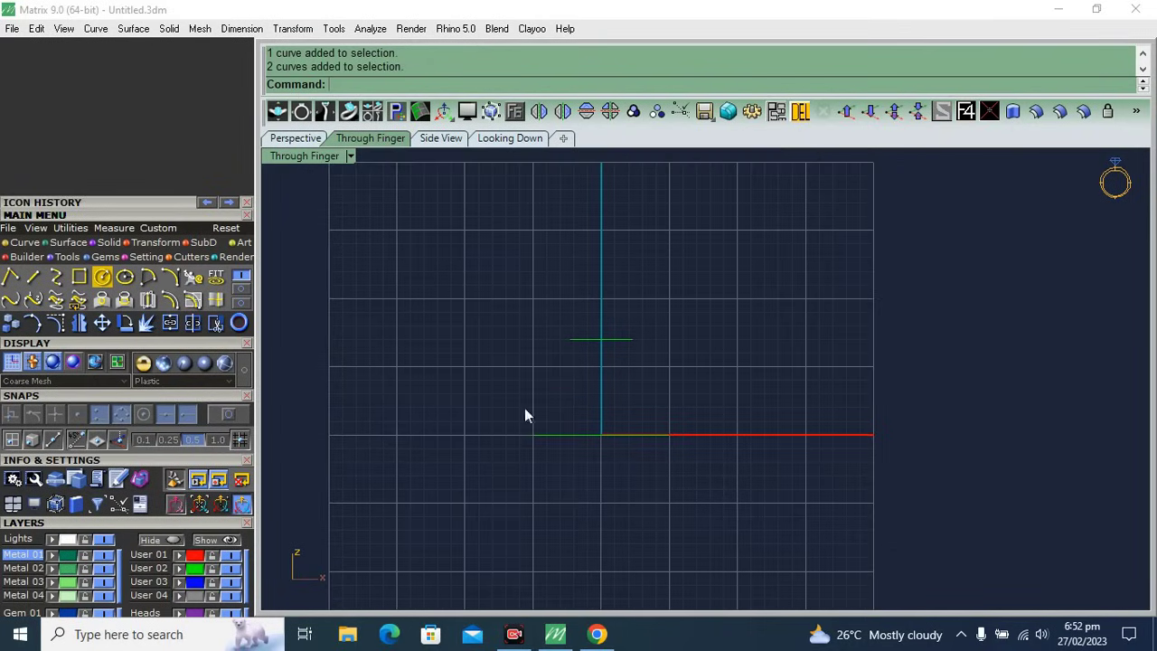
left_click(288, 137)
left_click(560, 503)
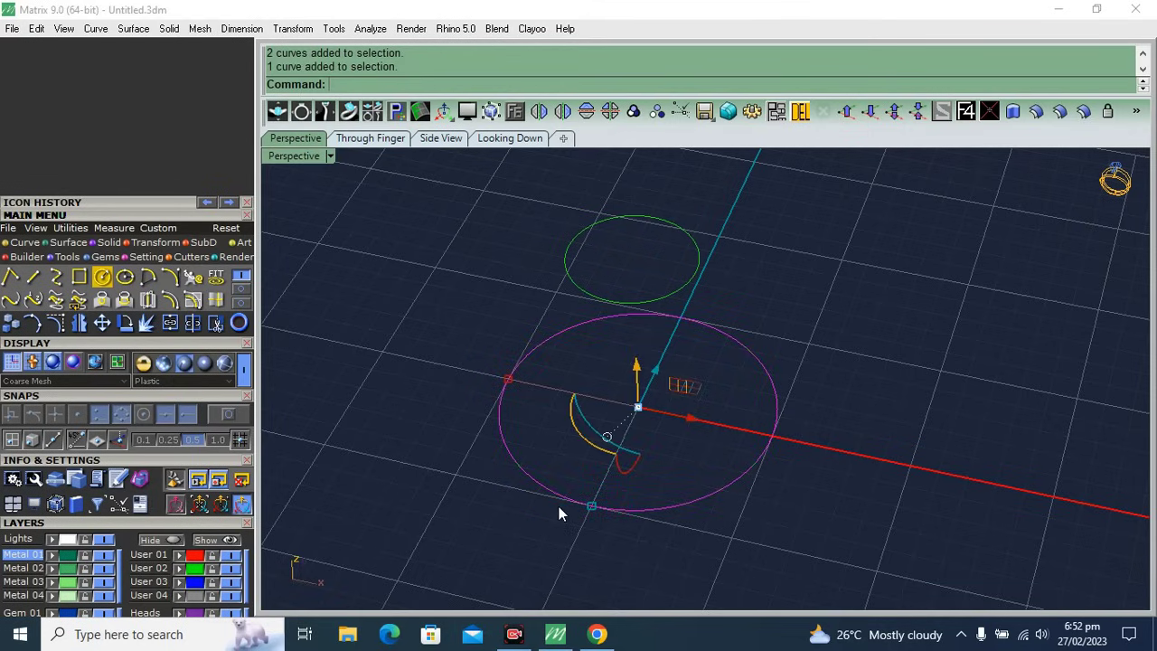
left_click(192, 277)
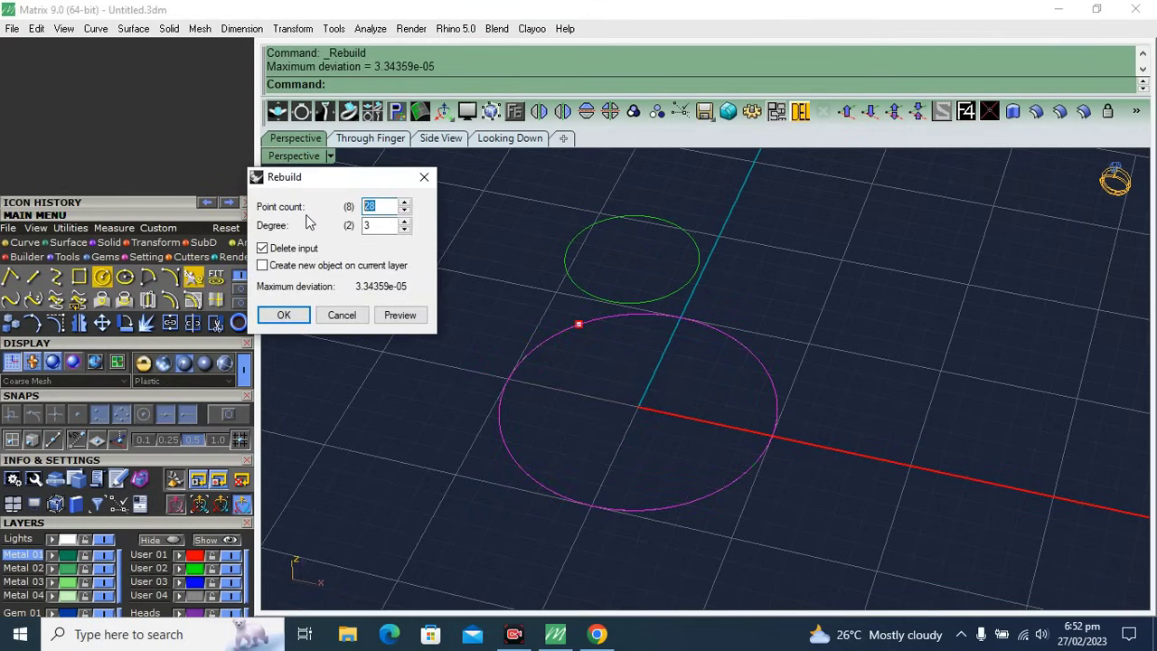
type("30")
- Rebuild the large circle with 30 points, degree 3, and enable point-on-curve snapping
left_click(406, 315)
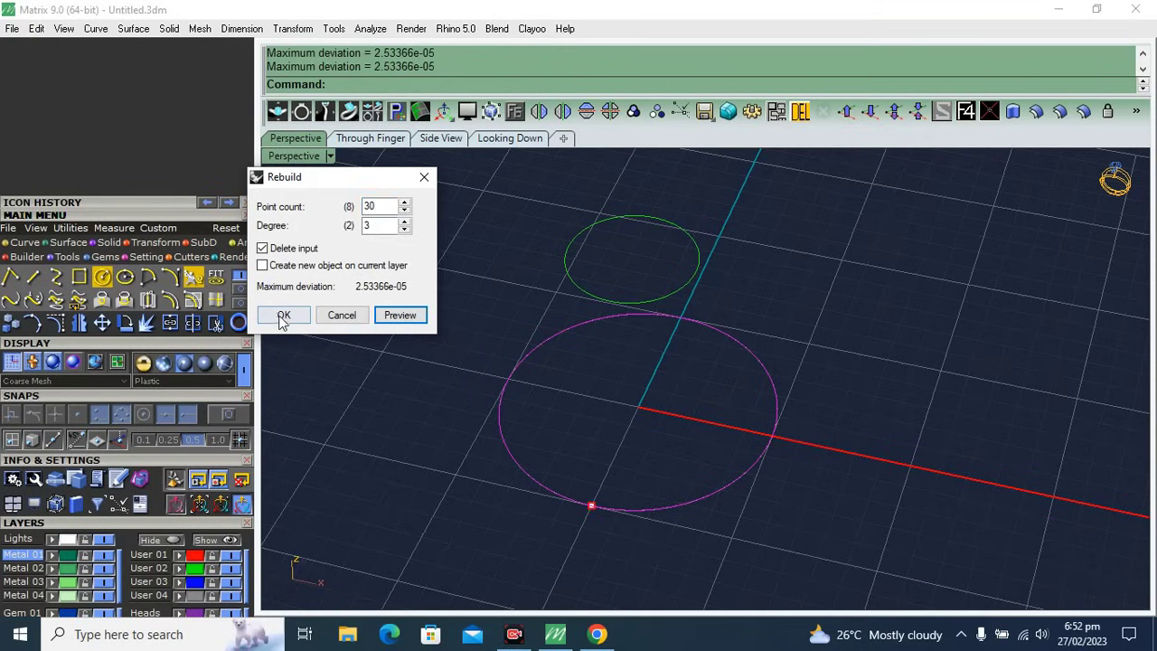
left_click(284, 314)
right_click_drag(403, 473, 683, 421)
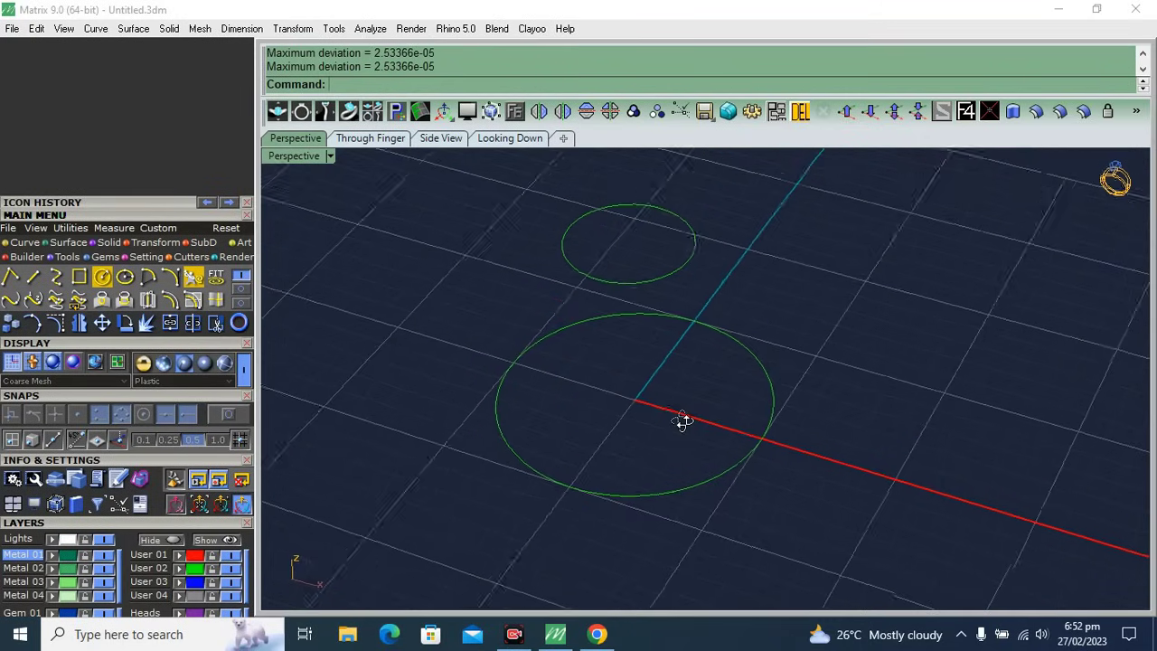
left_click(170, 277)
left_click(225, 416)
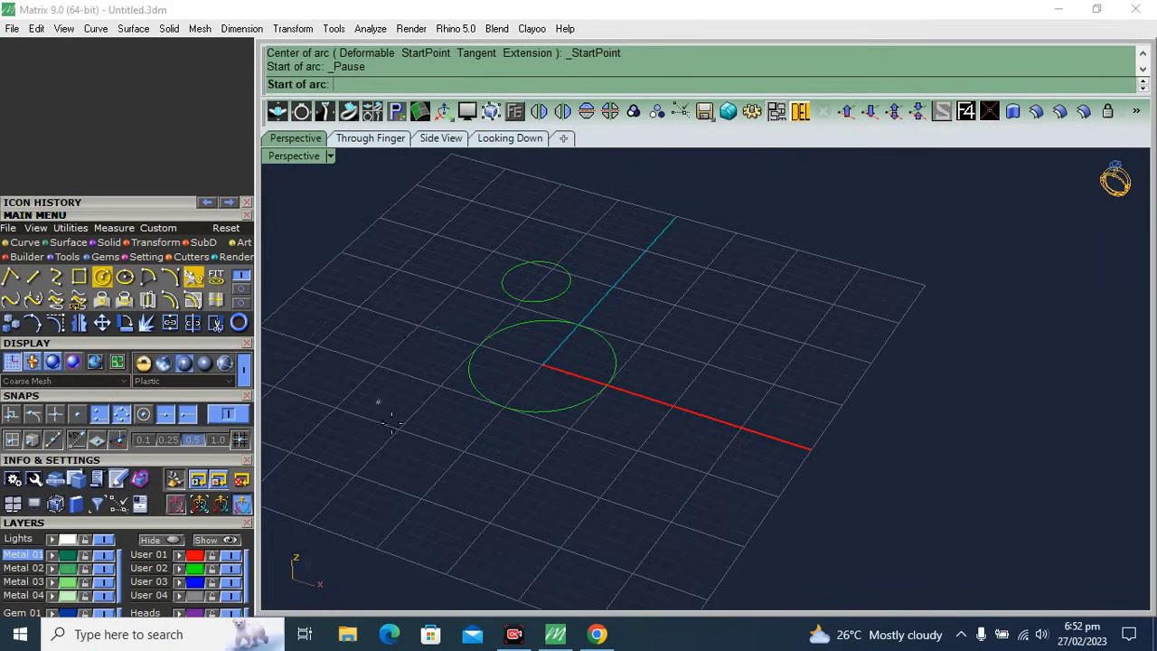
key("Escape")
right_click_drag(343, 480, 407, 480)
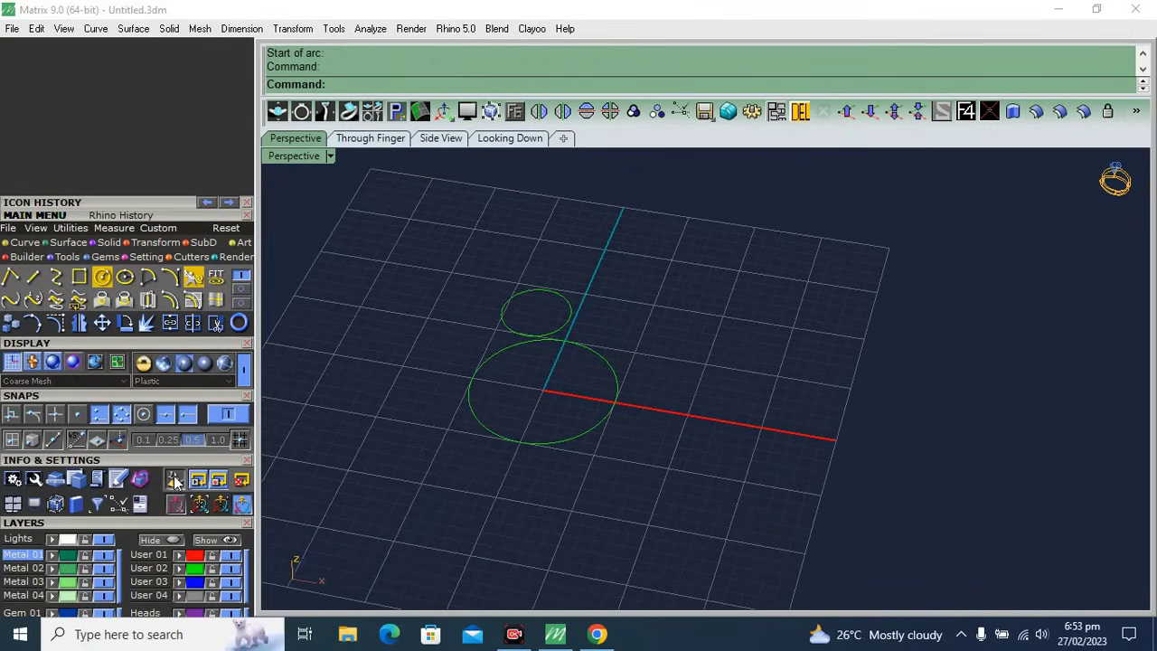
scroll(628, 472, "up", 5)
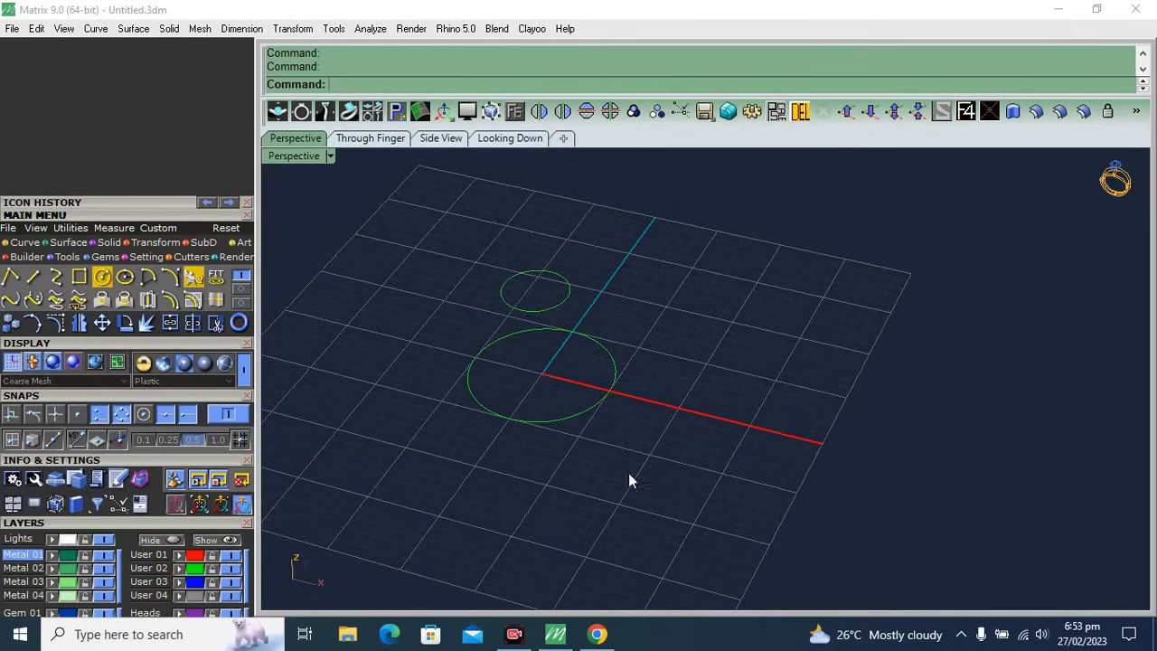
- Rebuild the large base circle again with the same 30-point, degree-3 settings
left_click_drag(534, 383, 500, 472)
left_click(196, 279)
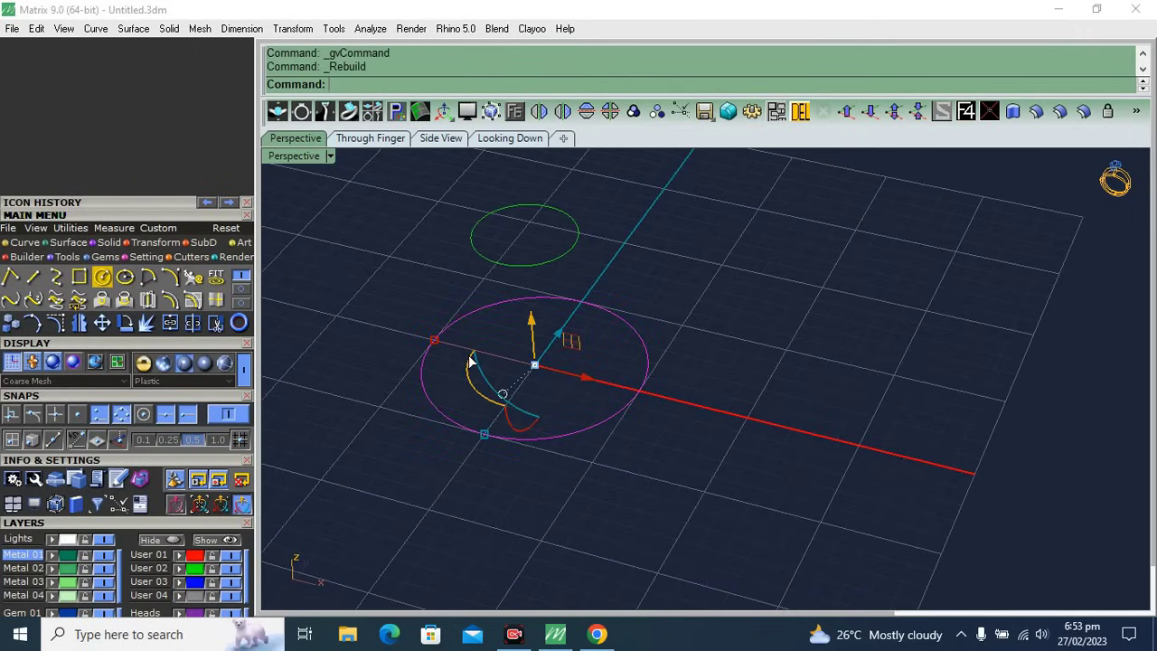
left_click(284, 315)
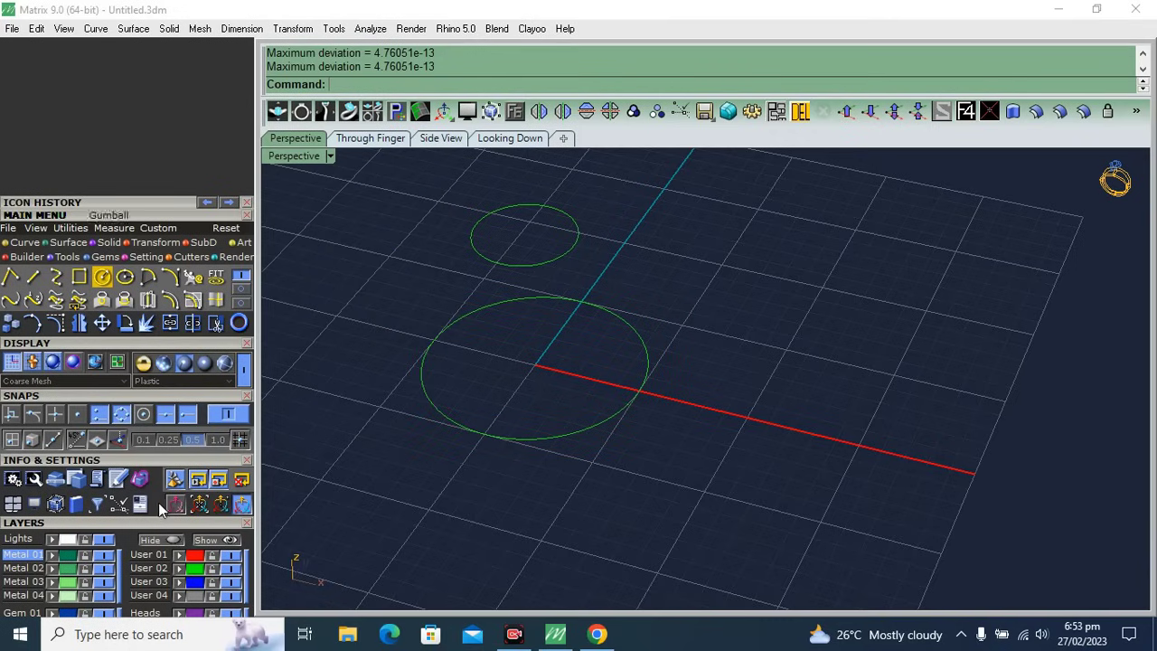
scroll(177, 392, "down", 3)
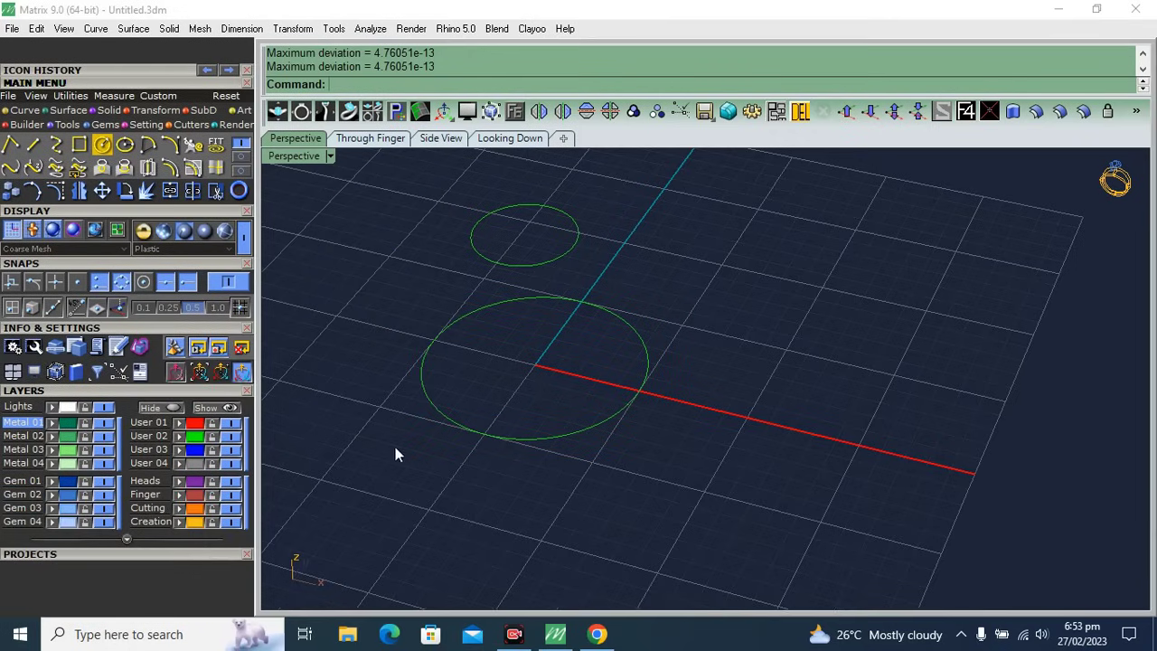
right_click_drag(395, 455, 435, 466, "shift")
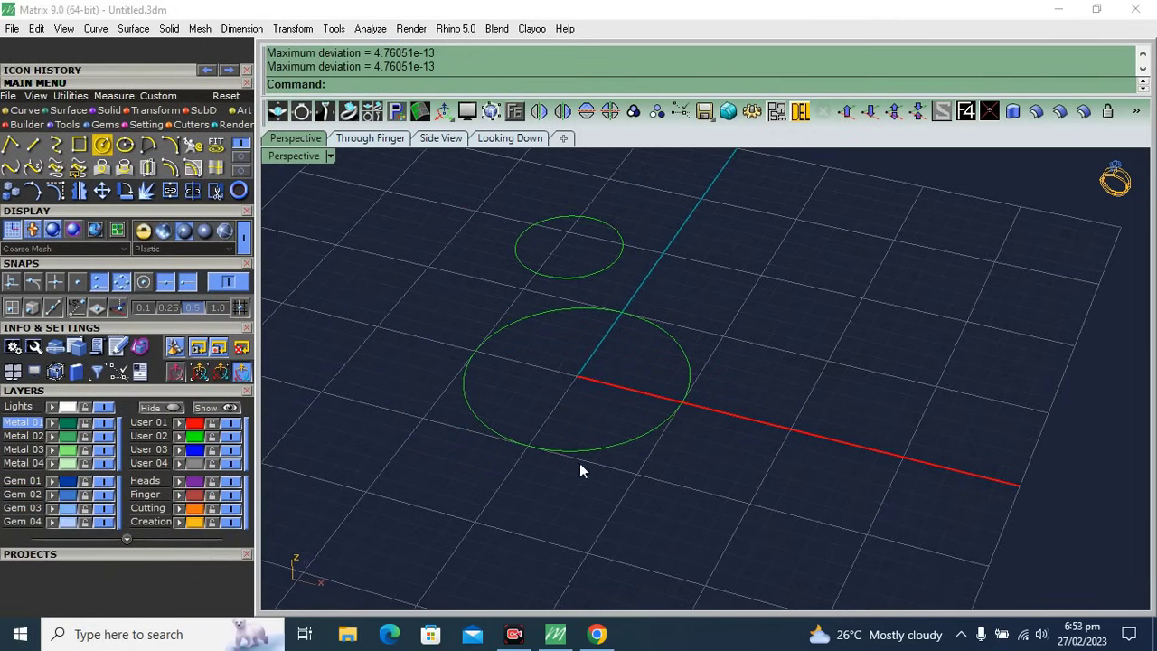
left_click(511, 446)
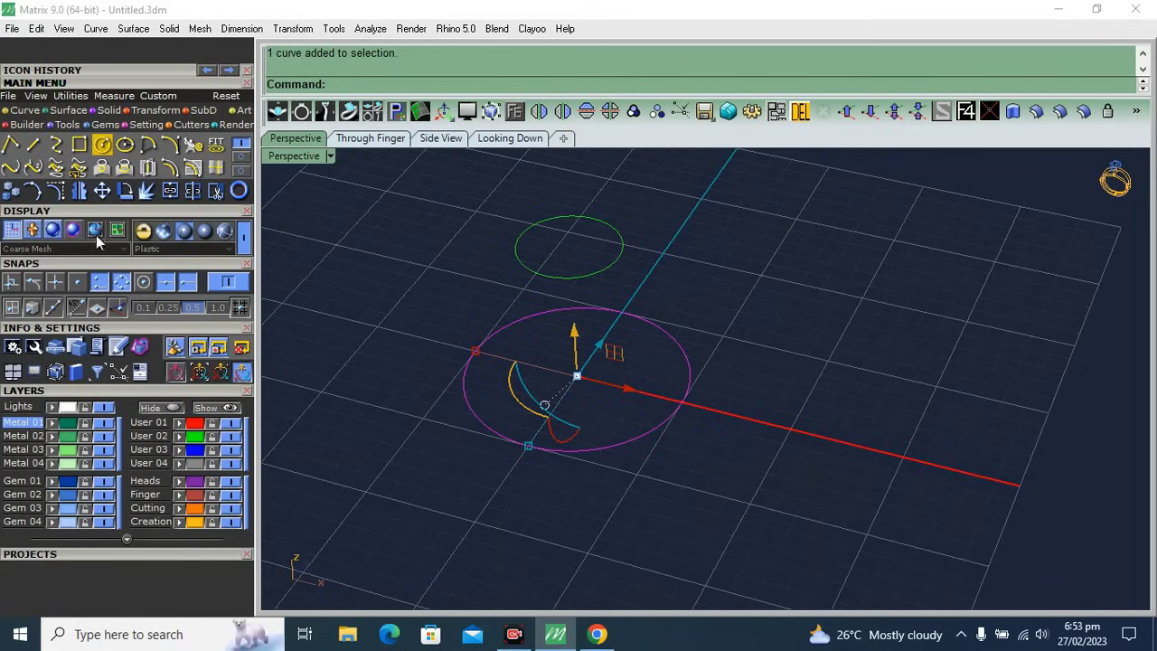
- Draw an arc from the 4.5 circle's quadrant to the base circle's quadrant, directing it in Side view
left_click(170, 144)
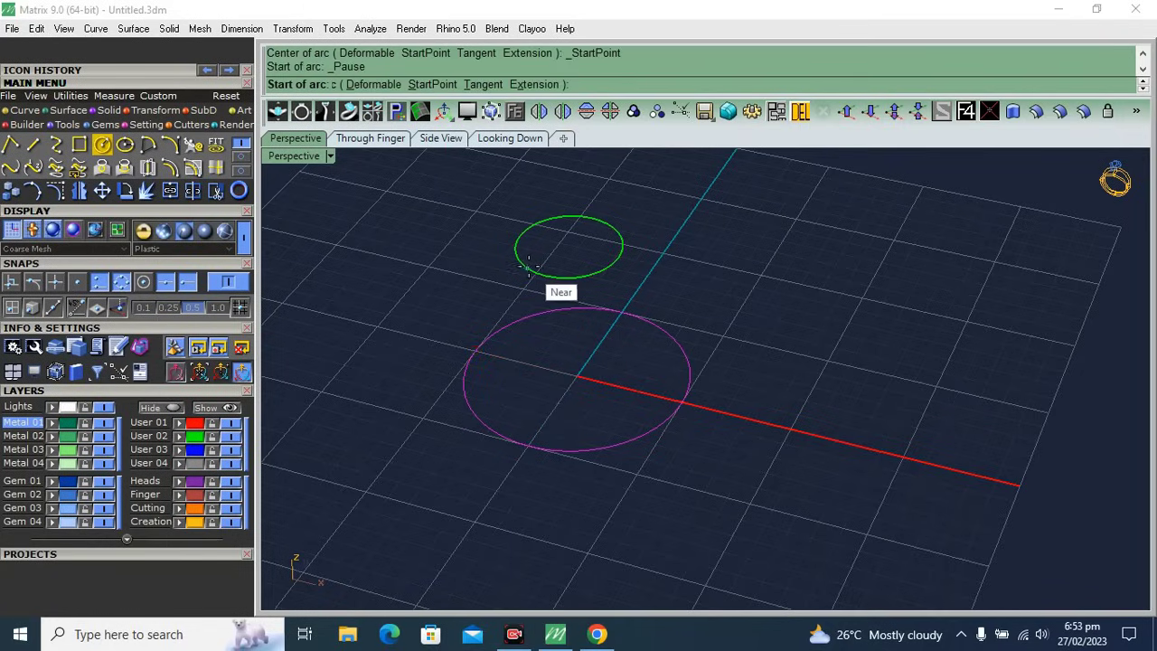
left_click(545, 271)
left_click(528, 445)
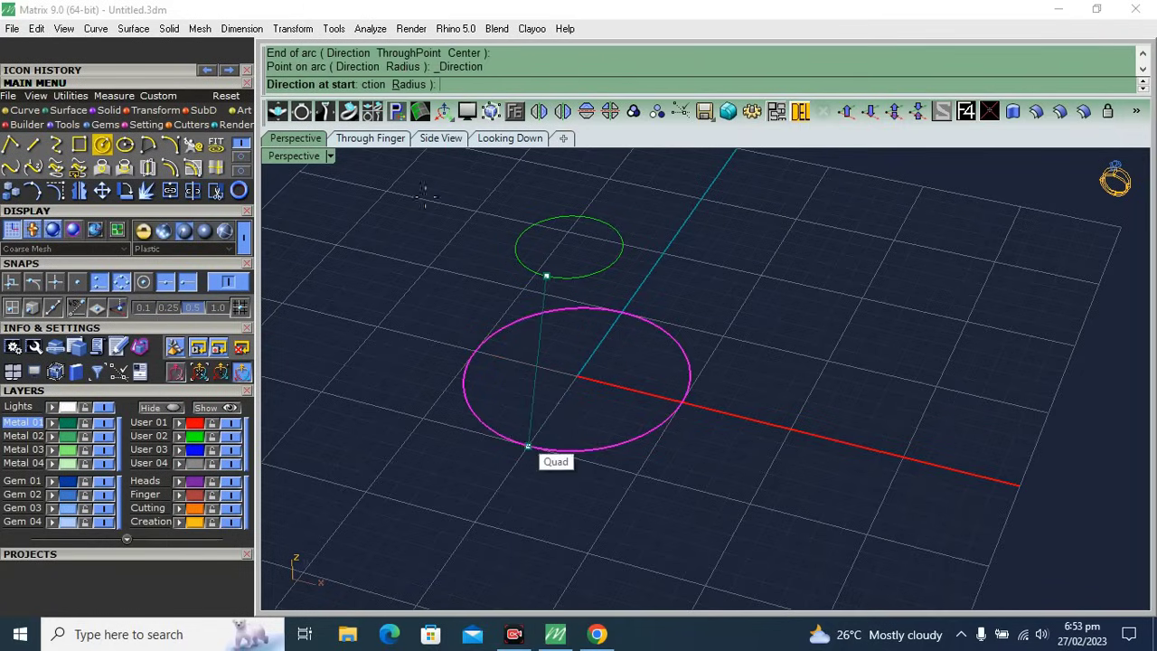
left_click(365, 140)
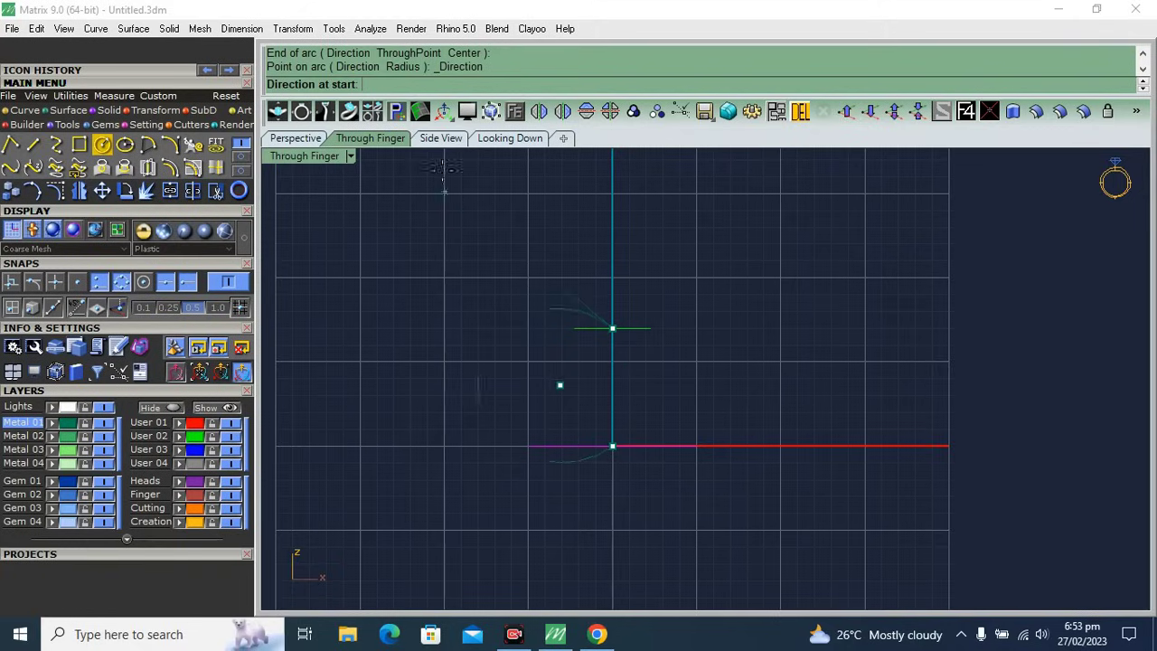
left_click(441, 139)
scroll(667, 321, "up", 3)
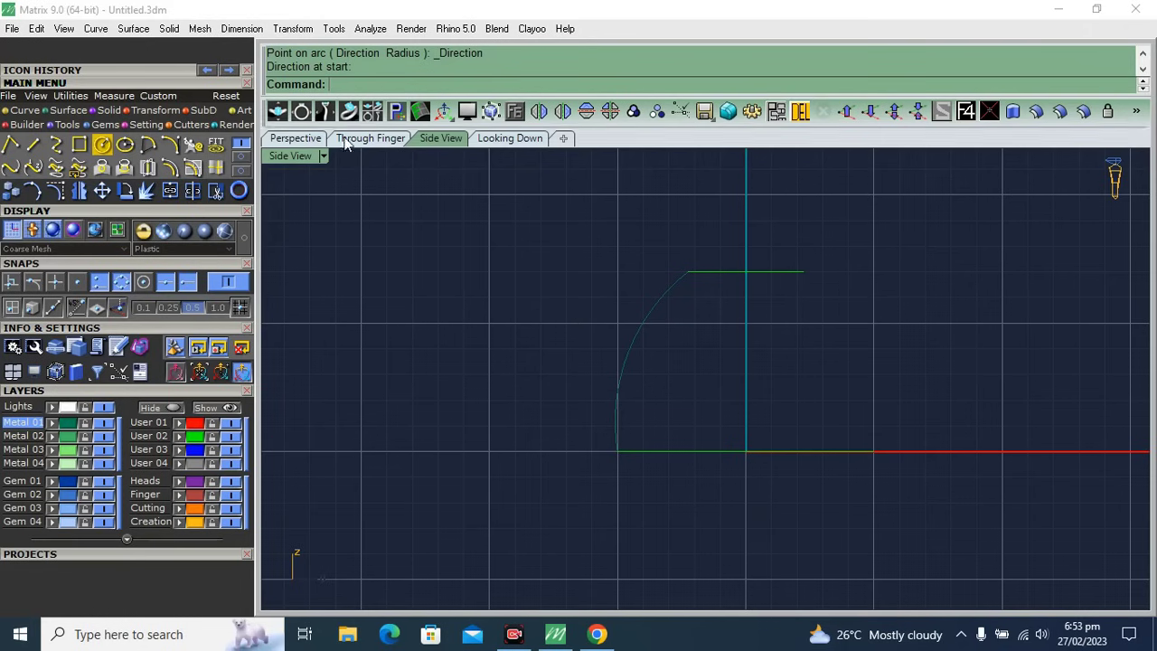
left_click(295, 139)
right_click_drag(702, 391, 657, 291)
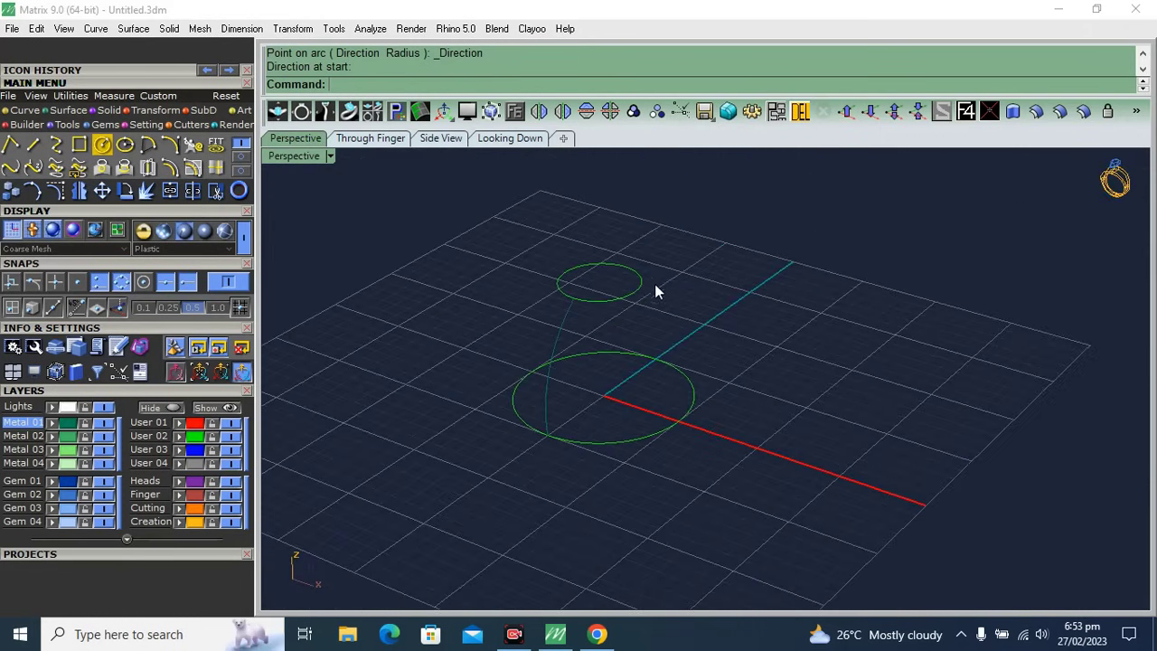
- Rebuild the 4.5 circle as 10 points, degree 3, then select both circles and the arc
left_click(640, 290)
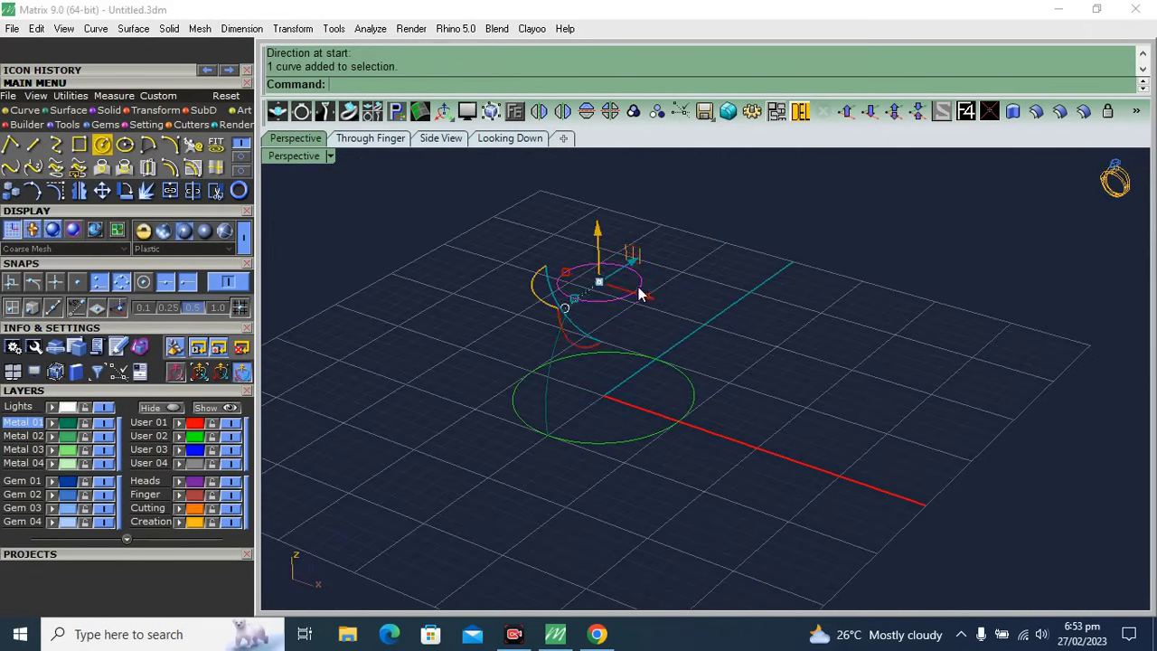
left_click(199, 148)
type("10")
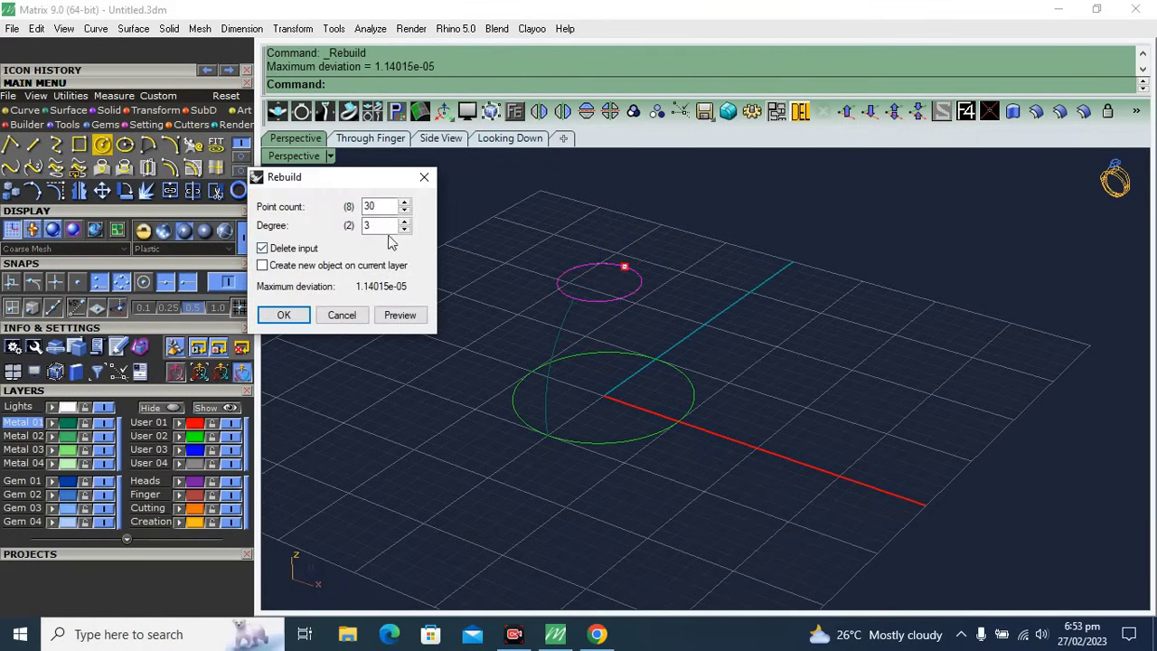
left_click(418, 316)
left_click(284, 314)
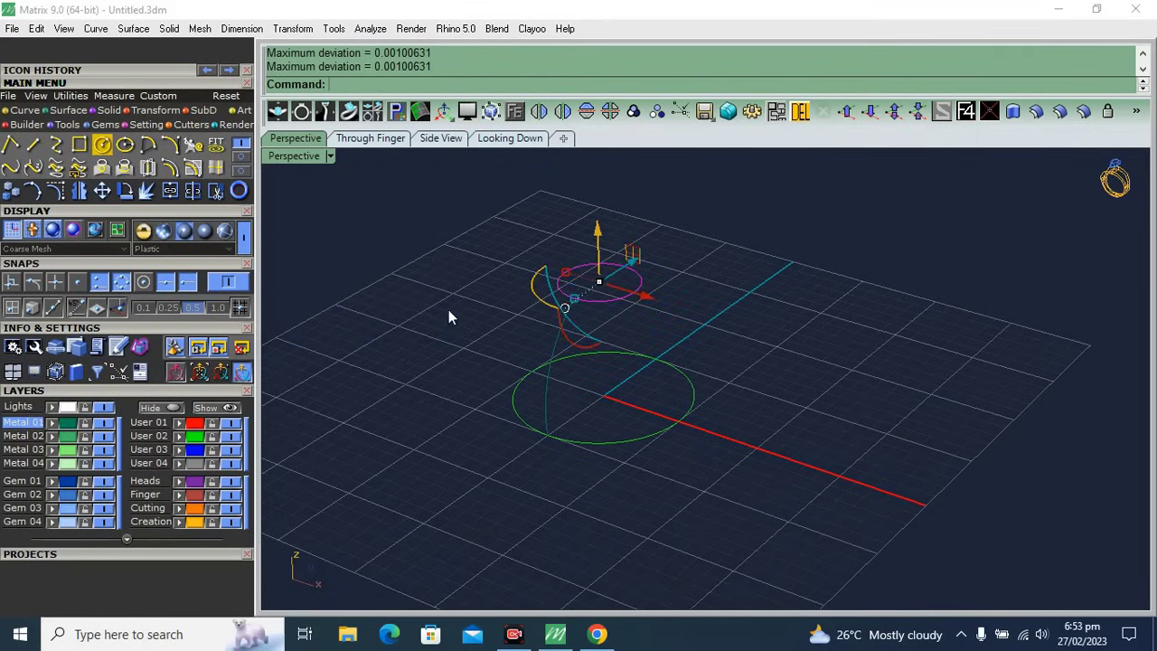
key("Escape")
left_click_drag(492, 499, 492, 499)
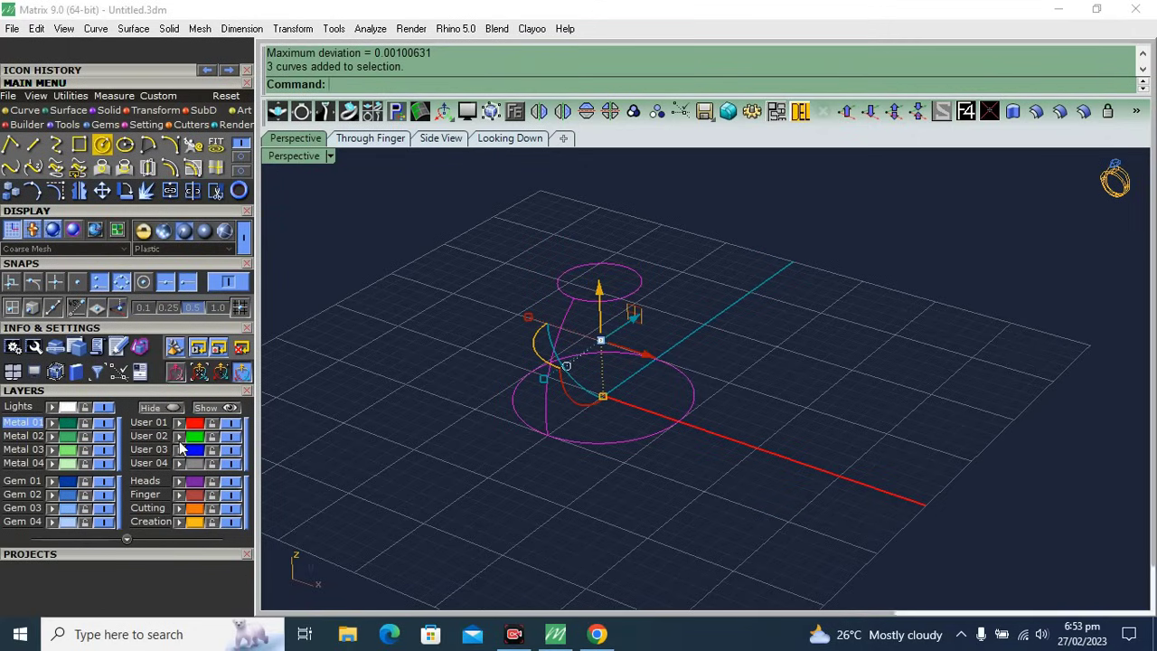
- Sweep the profile arc along both circles into a closed bell-shaped dome surface
left_click(72, 110)
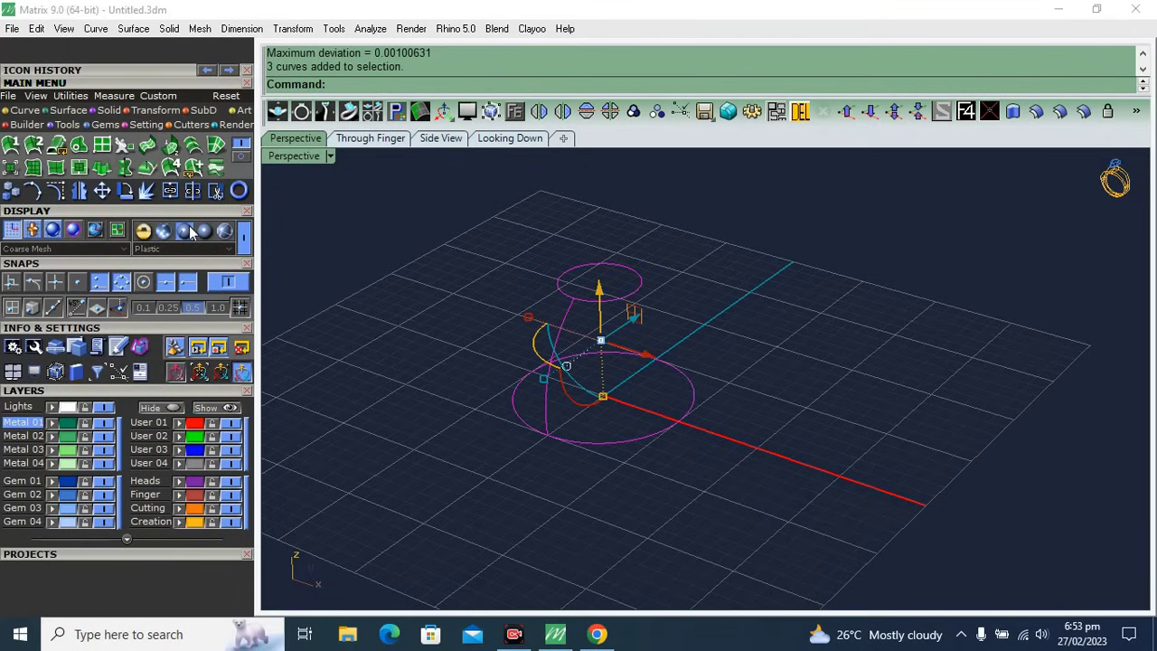
left_click(34, 147)
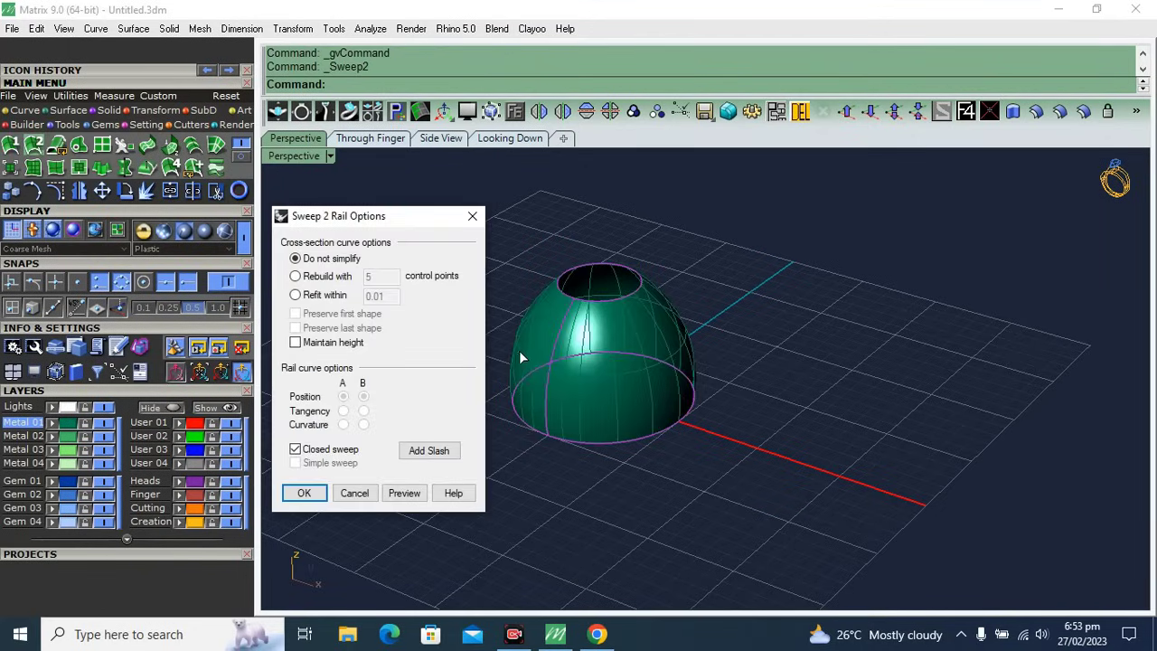
left_click(305, 492)
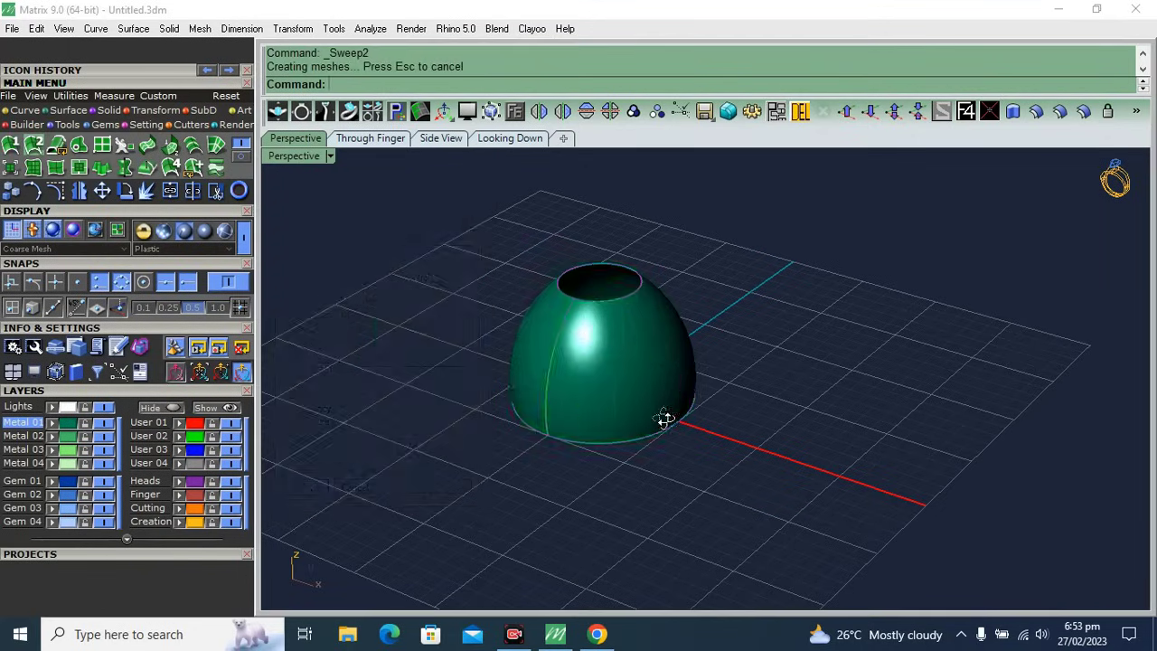
scroll(650, 411, "up", 2)
- Move the dome to layer User 04 and hide that layer
left_click(618, 395)
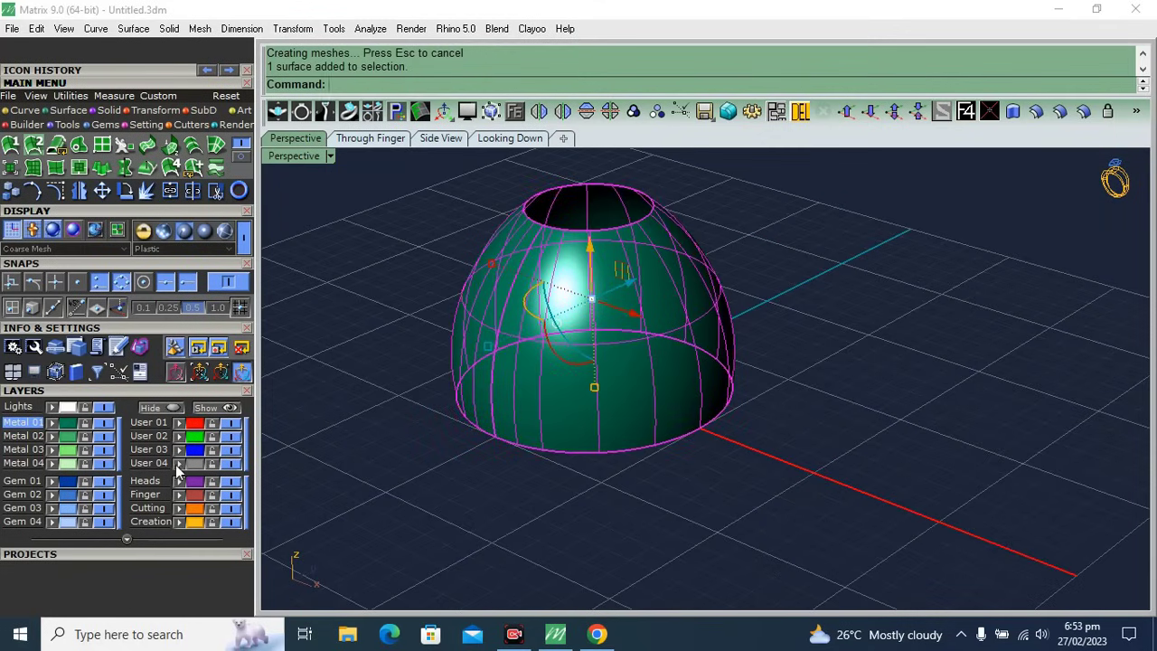
left_click(178, 462)
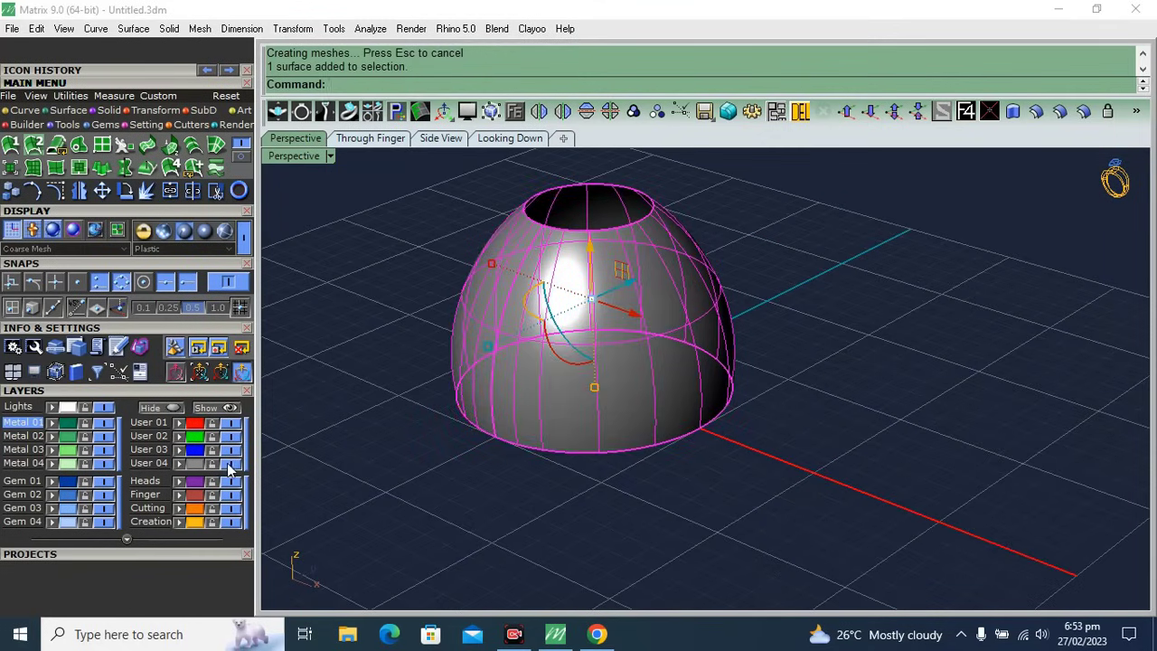
left_click(233, 462)
right_click_drag(550, 498, 574, 477)
- Turn on the rim circle's control points and select alternate points around it
left_click_drag(581, 452, 549, 544)
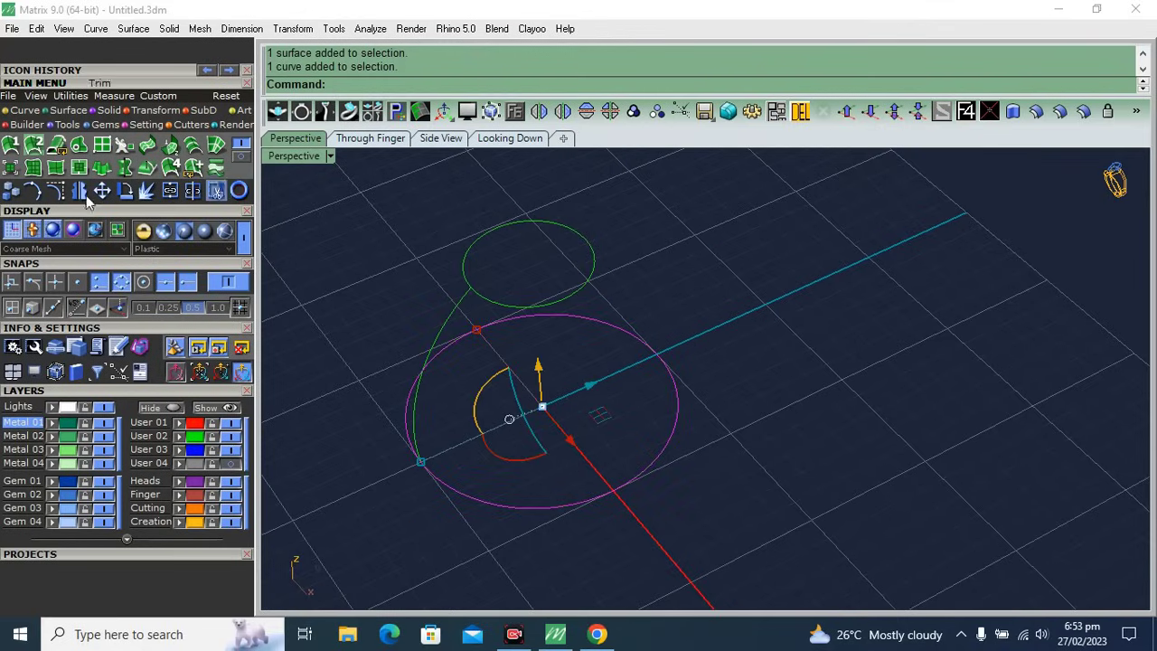
left_click(185, 281)
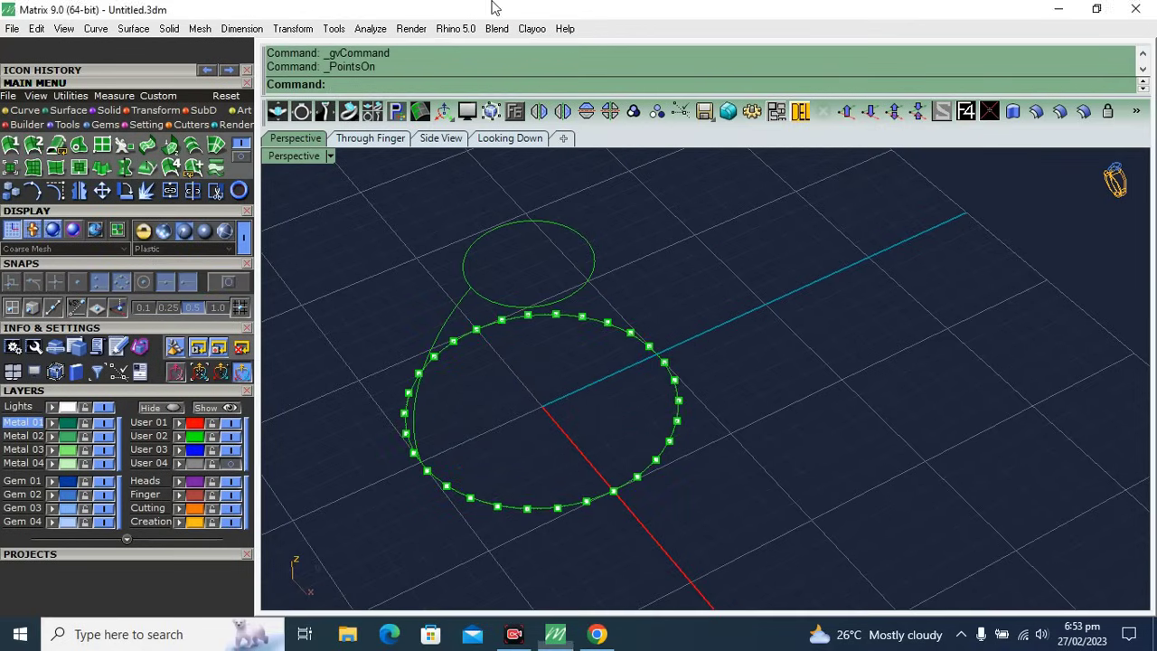
mouse_move(719, 441)
right_mouse_down()
mouse_move(607, 422)
mouse_move(565, 432)
right_mouse_up()
scroll(607, 422, "up", 5)
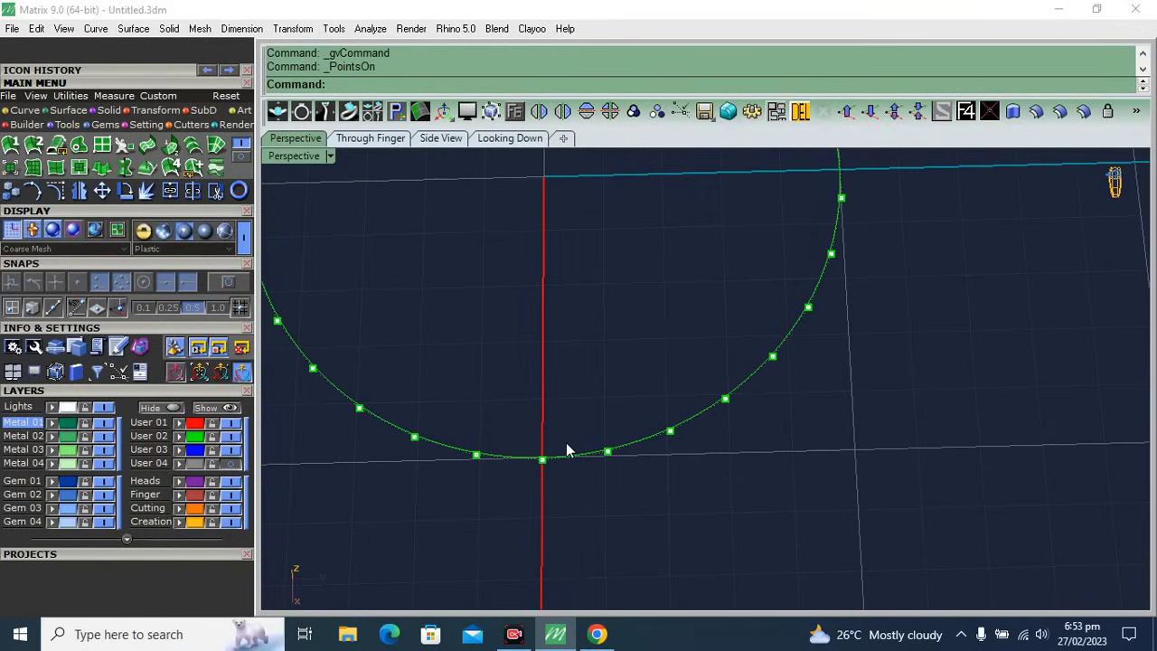
left_click(543, 461)
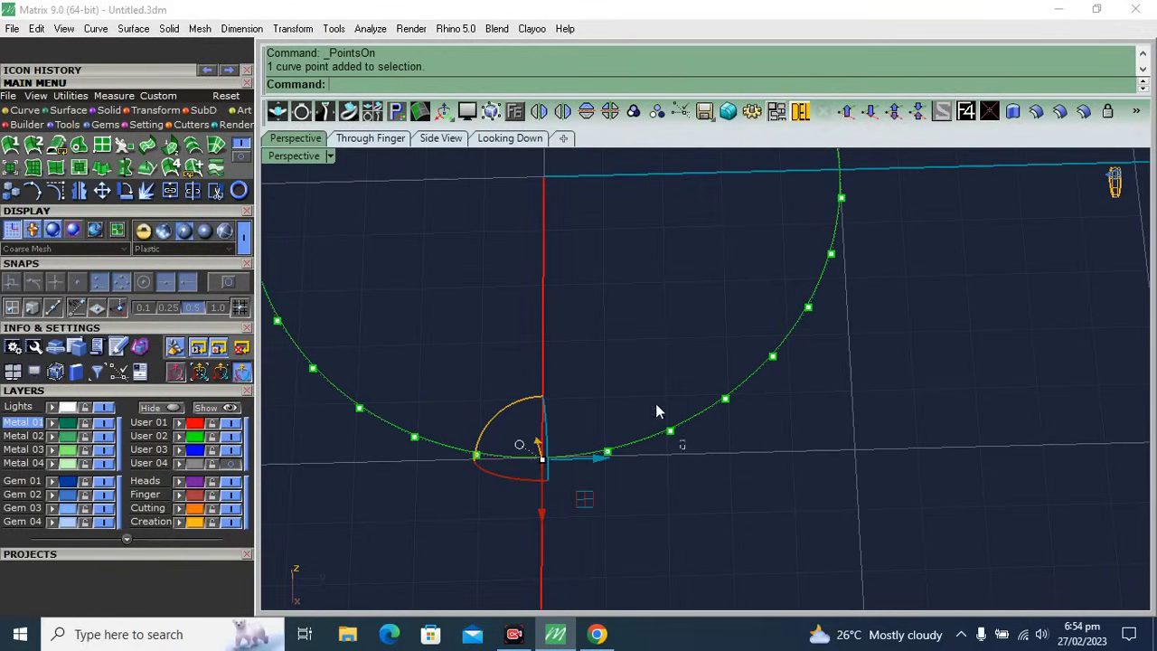
left_click(669, 430, "shift")
left_click(772, 356, "shift")
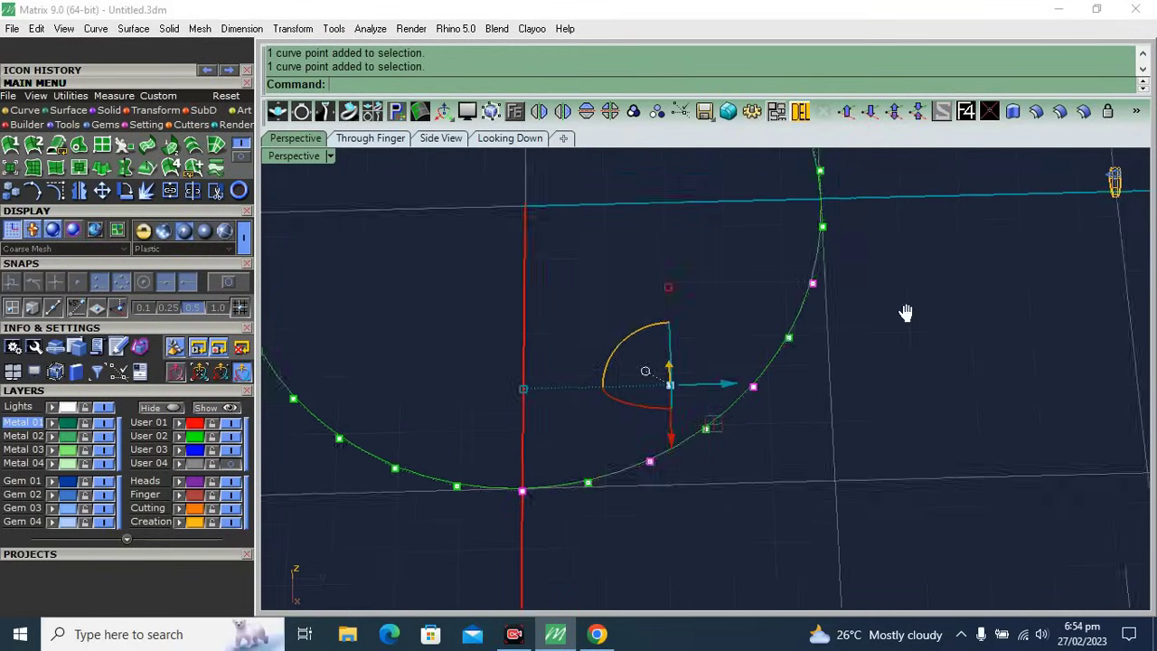
- Orbit, pan and zoom around the rim to view the whole ring of control points
right_click_drag(808, 291, 808, 253)
right_click_drag(709, 152, 695, 368, "shift")
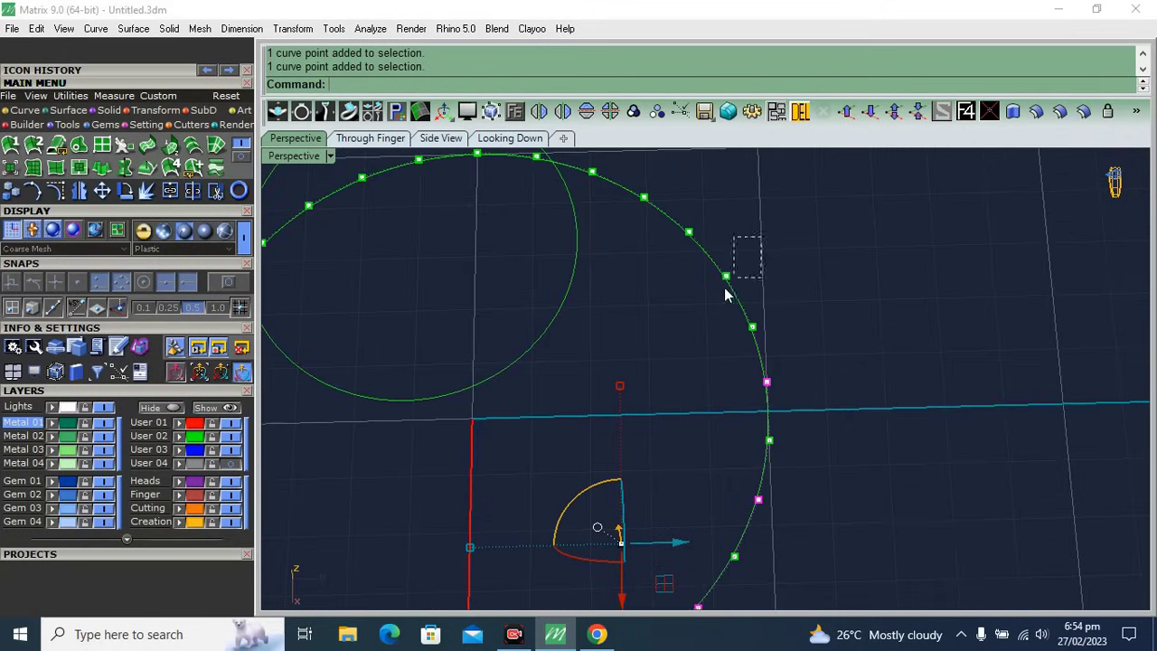
right_click_drag(728, 271, 615, 284, "shift")
right_click_drag(685, 317, 579, 235)
scroll(579, 235, "up", 2)
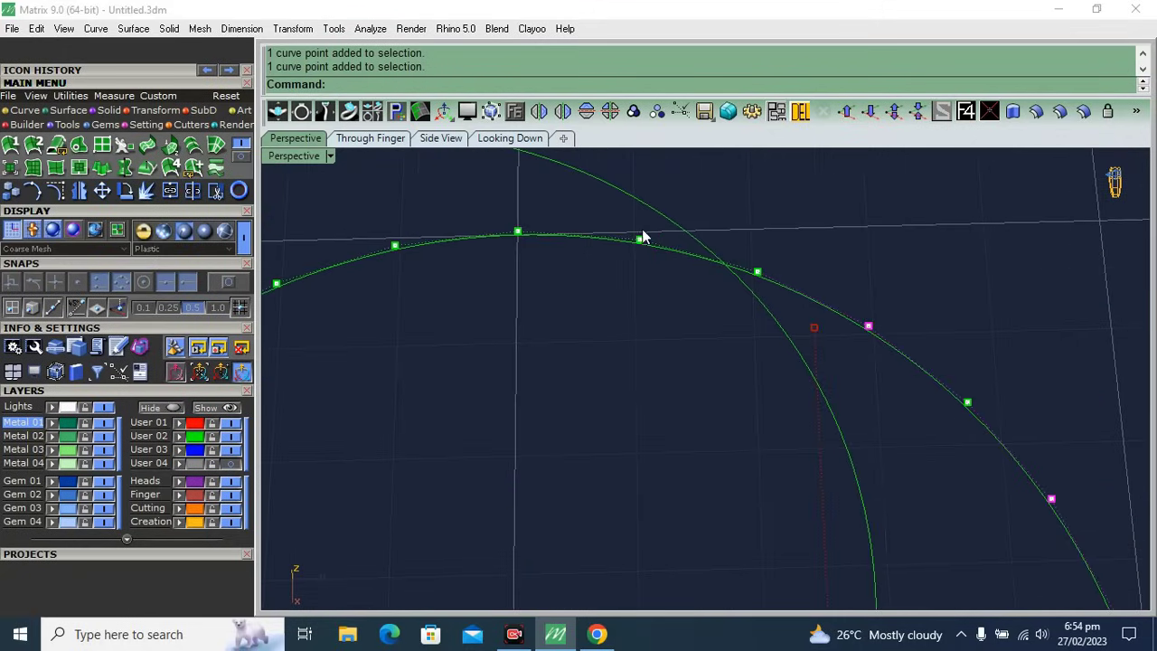
right_click_drag(376, 281, 398, 302, "shift")
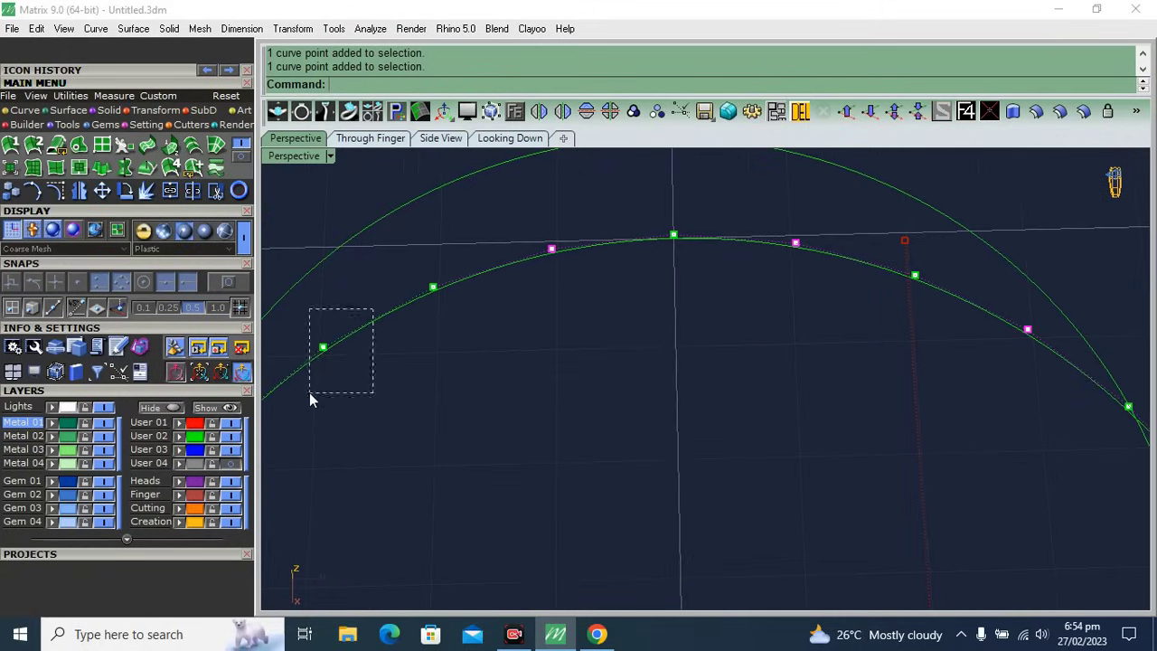
scroll(509, 341, "down", 2)
right_click_drag(509, 340, 503, 338)
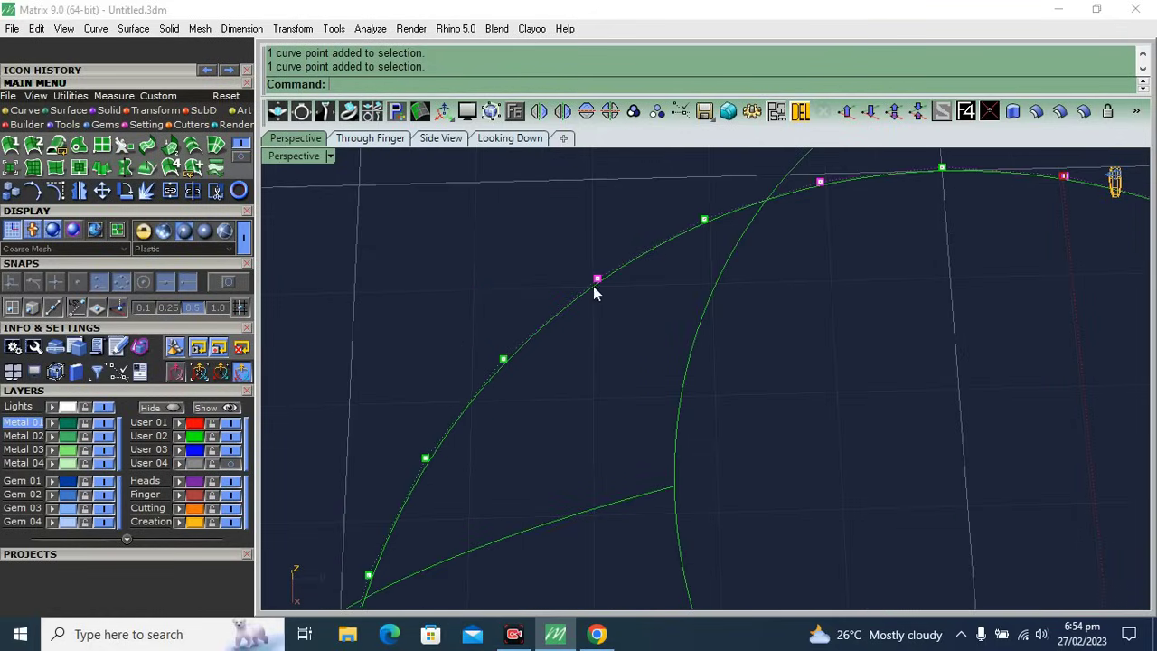
scroll(453, 387, "down", 2)
right_click_drag(584, 490, 648, 400)
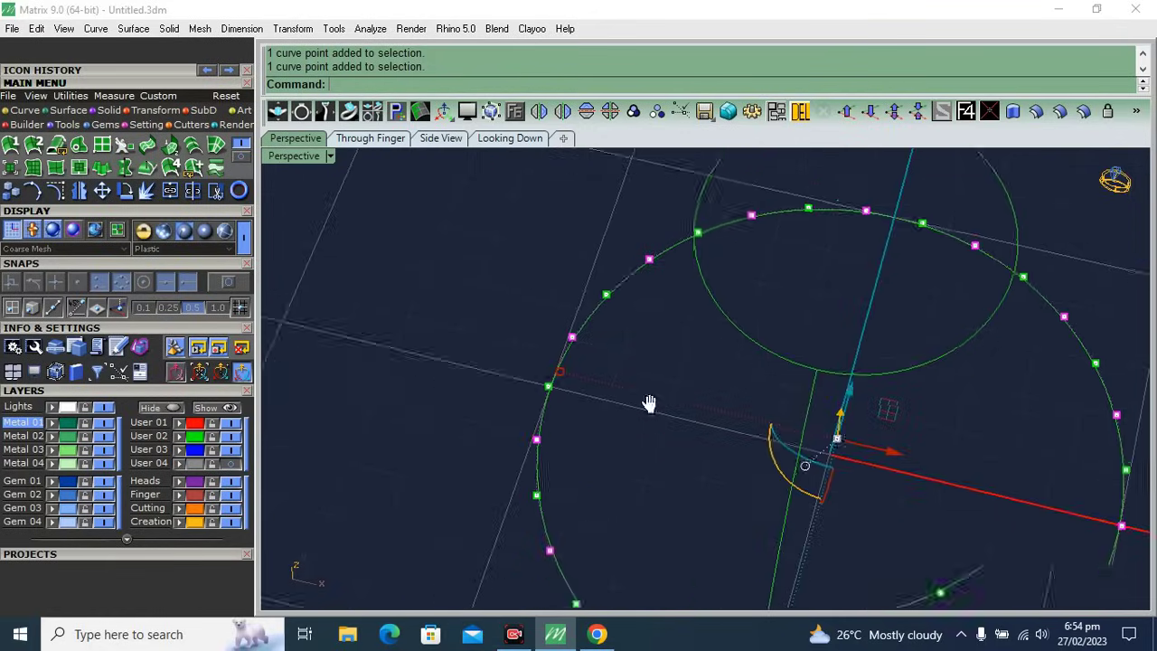
scroll(689, 362, "up", 2)
right_click_drag(690, 361, 696, 418)
scroll(696, 418, "up", 2)
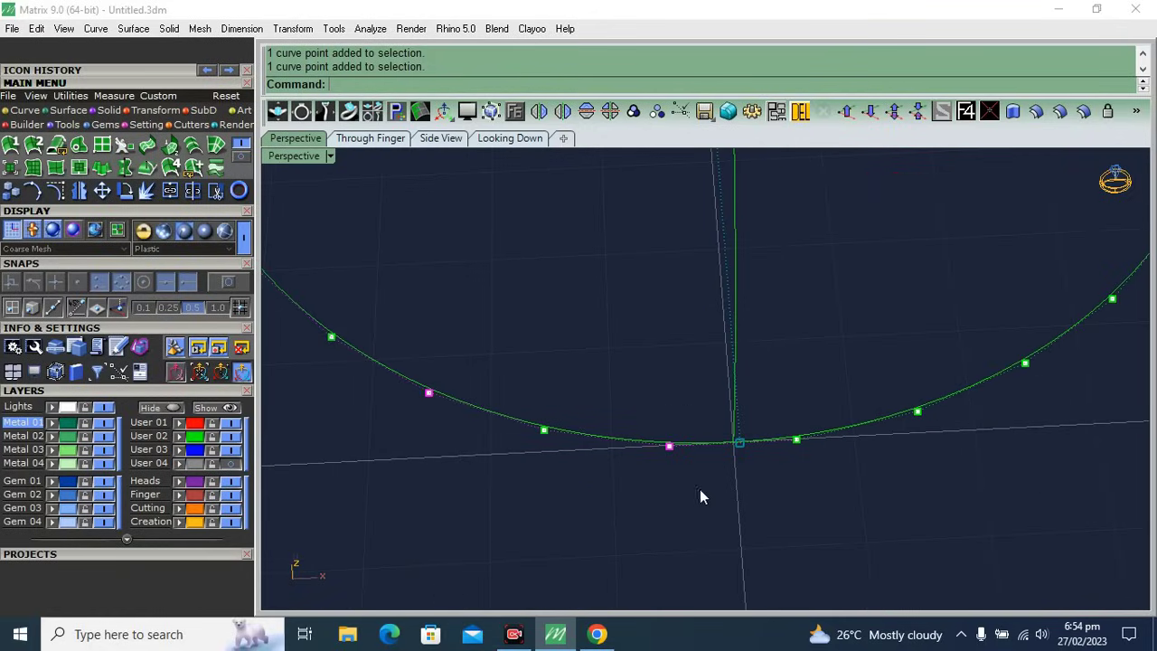
right_click_drag(952, 380, 748, 397, "shift")
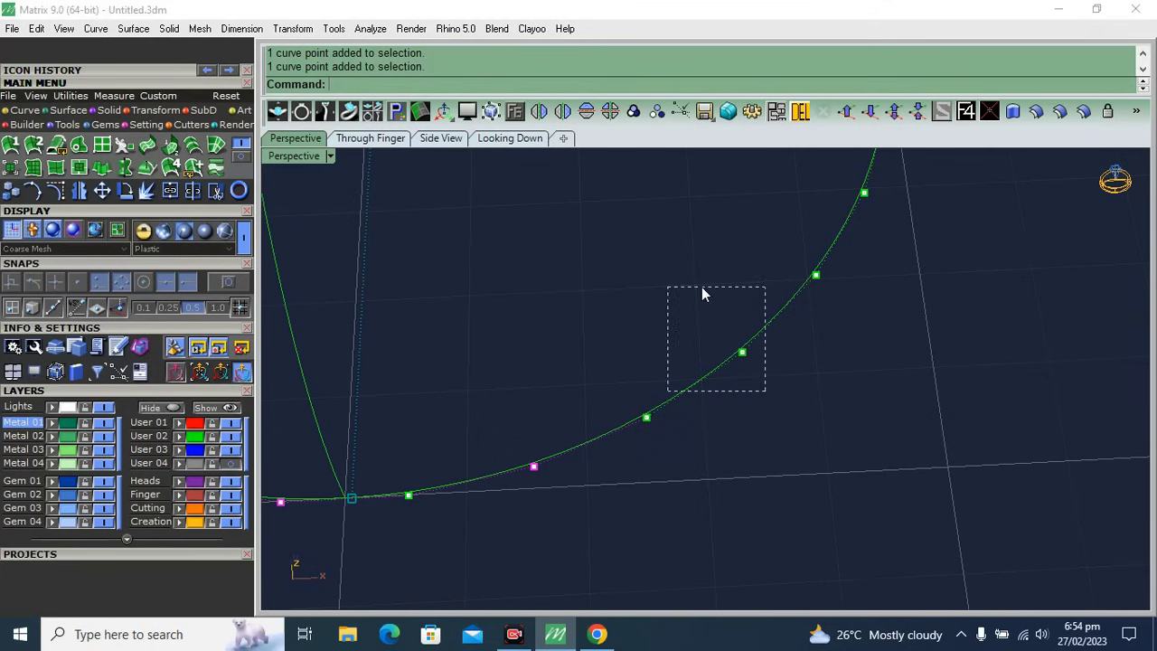
right_click_drag(703, 294, 822, 360)
mouse_move(706, 381)
right_mouse_down()
mouse_move(808, 420)
mouse_move(591, 338)
right_mouse_up()
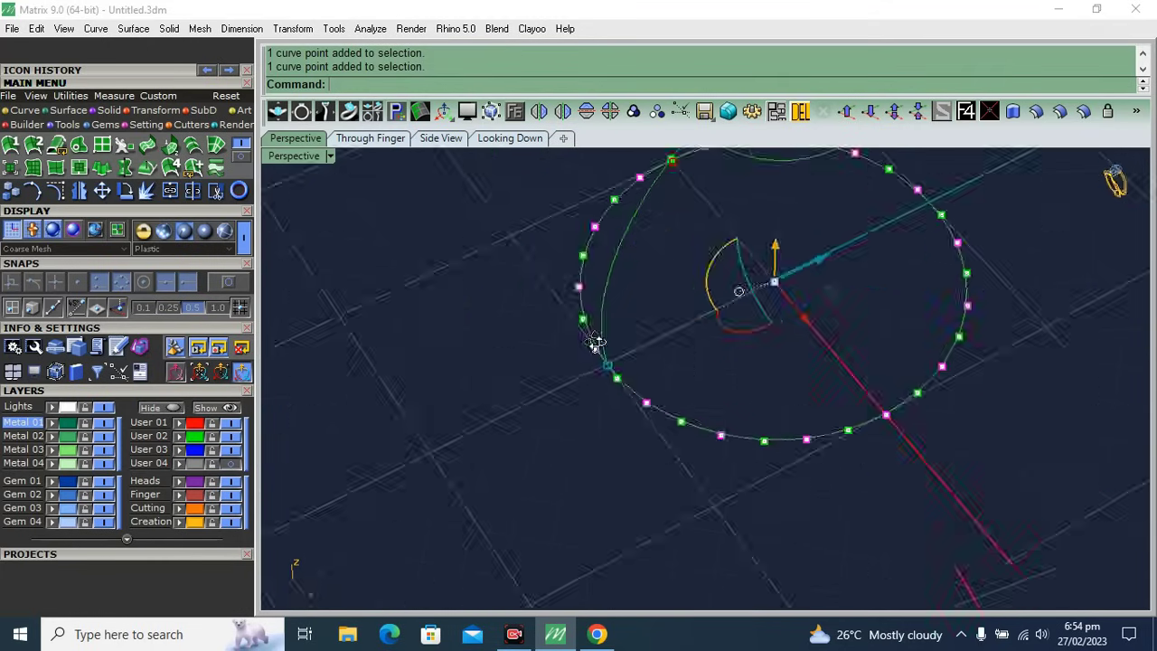
scroll(730, 413, "down", 3)
- Show the shaded dome again and orbit to a low side view
left_click(230, 468)
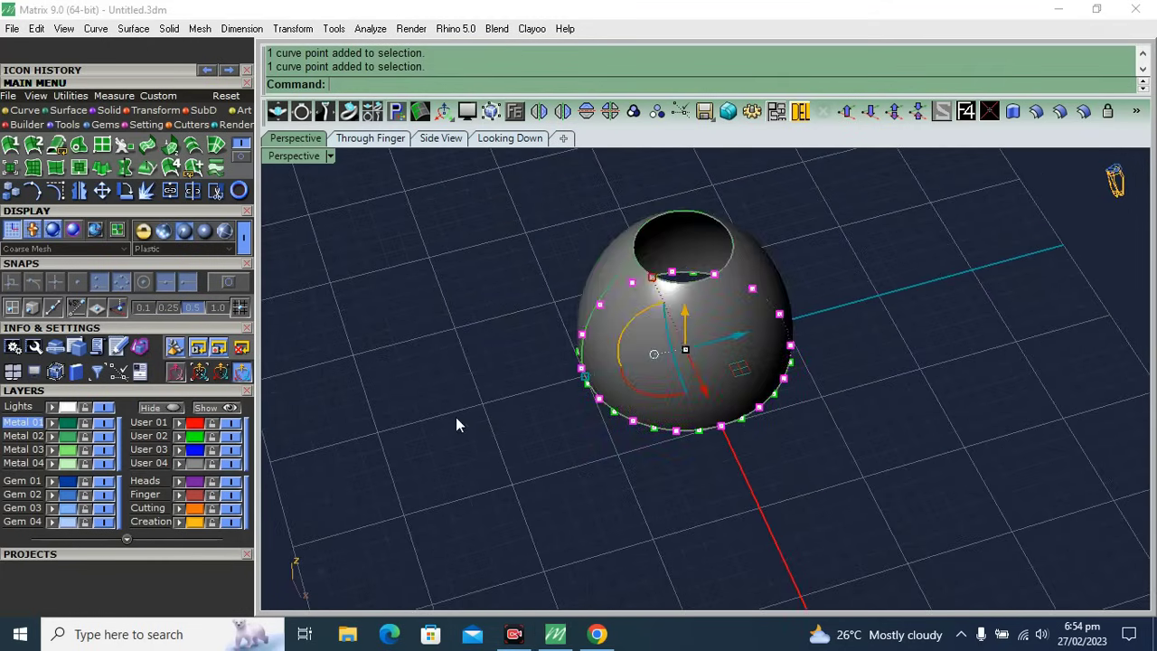
mouse_move(457, 421)
right_mouse_down()
mouse_move(560, 369)
mouse_move(401, 468)
mouse_move(716, 466)
mouse_move(594, 449)
right_mouse_up()
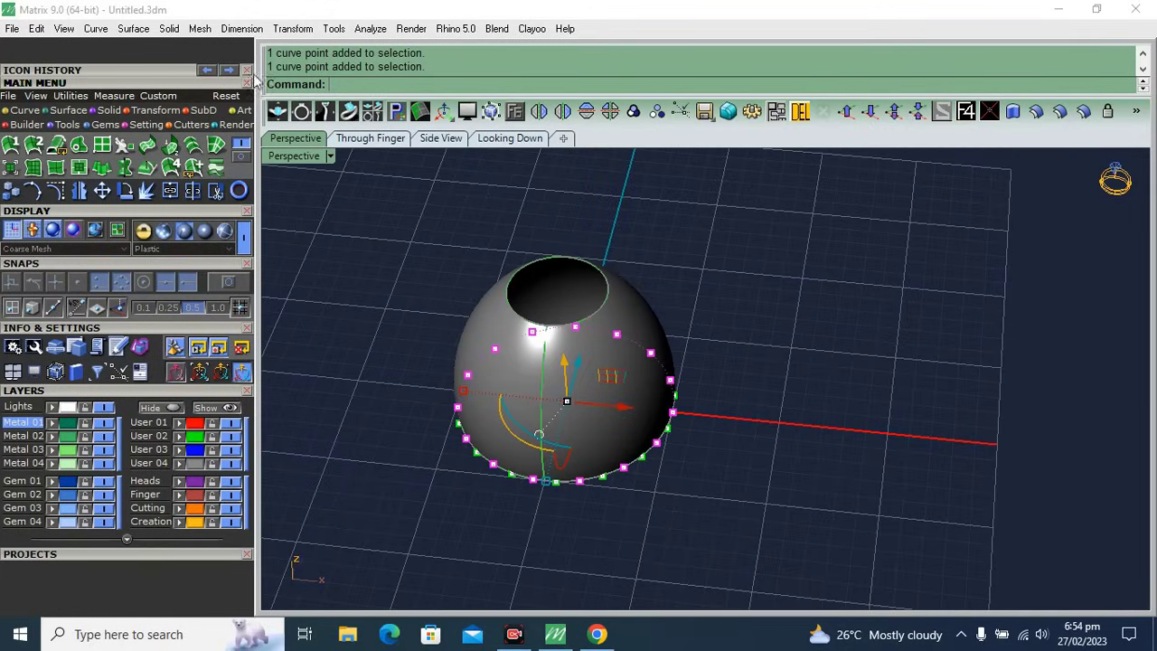
left_click(156, 110)
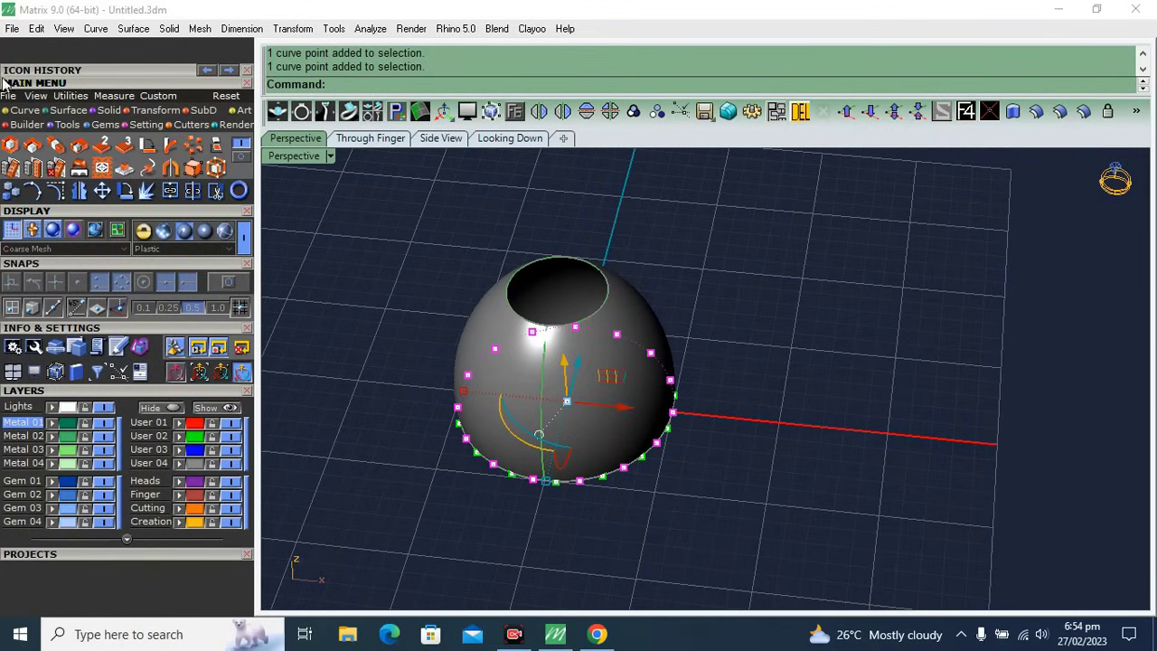
- Try scaling the selected rim points from the origin, then undo the unwanted scaled copies
left_click(10, 146)
type("0")
key("Return")
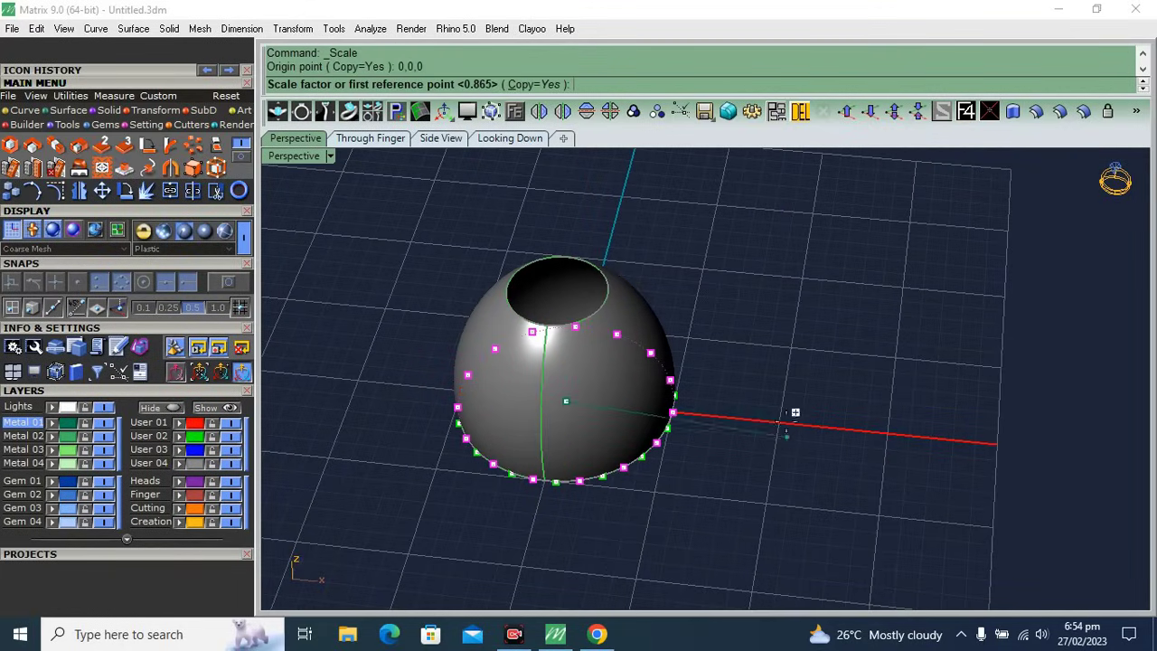
right_click_drag(795, 437, 807, 430)
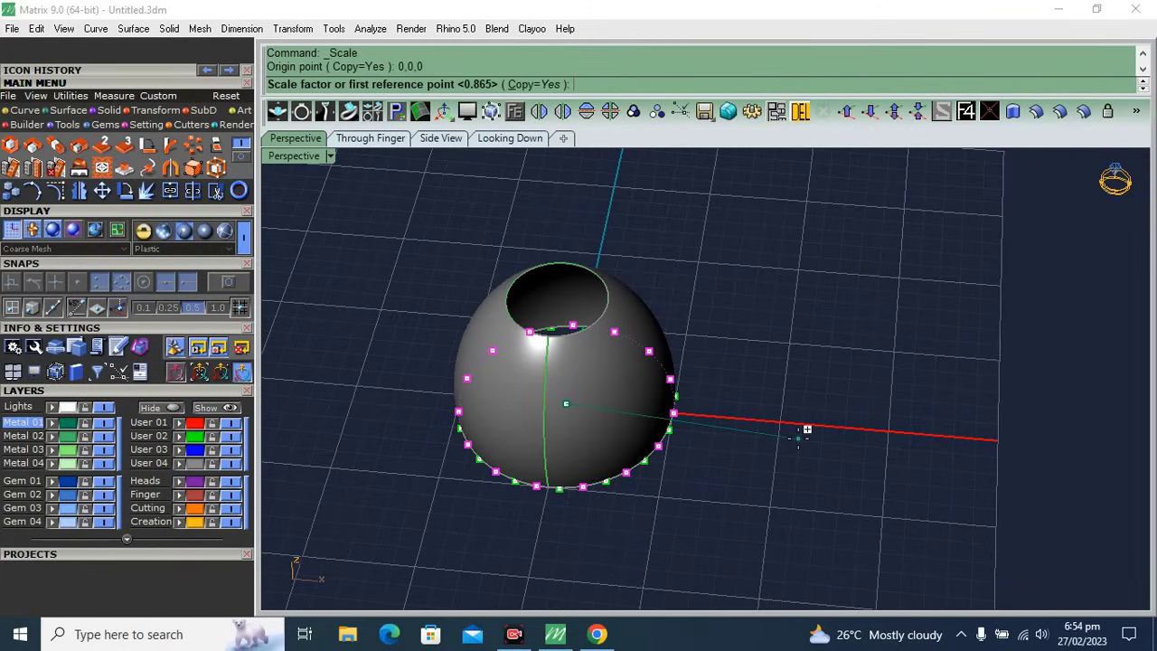
left_click(945, 414)
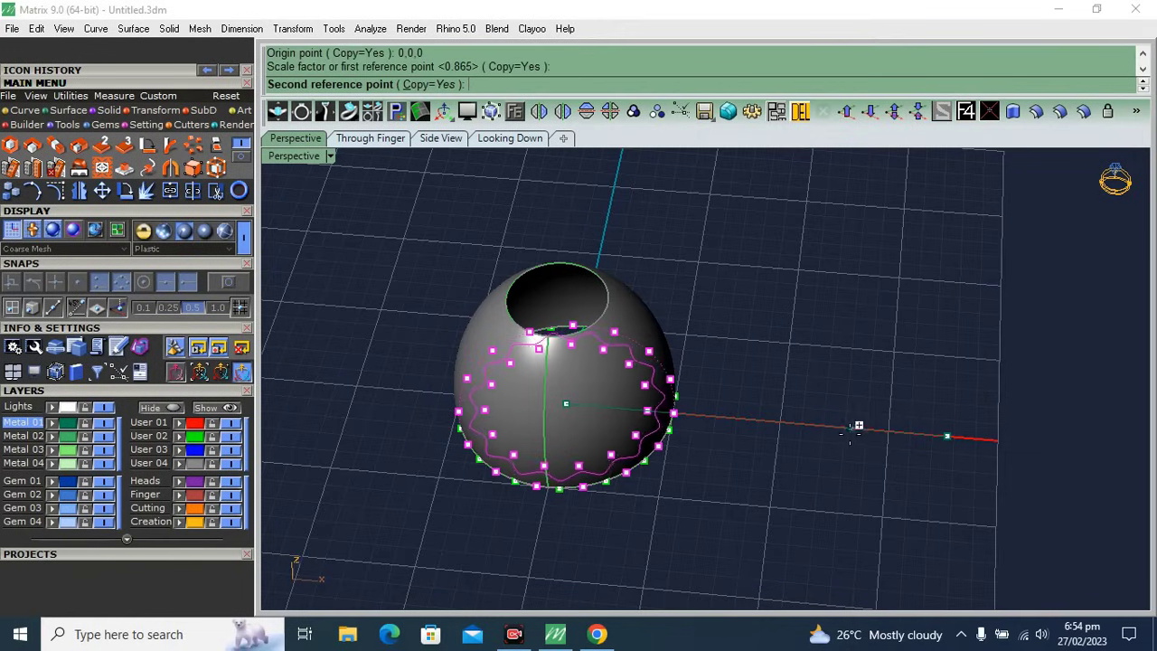
left_click(858, 425)
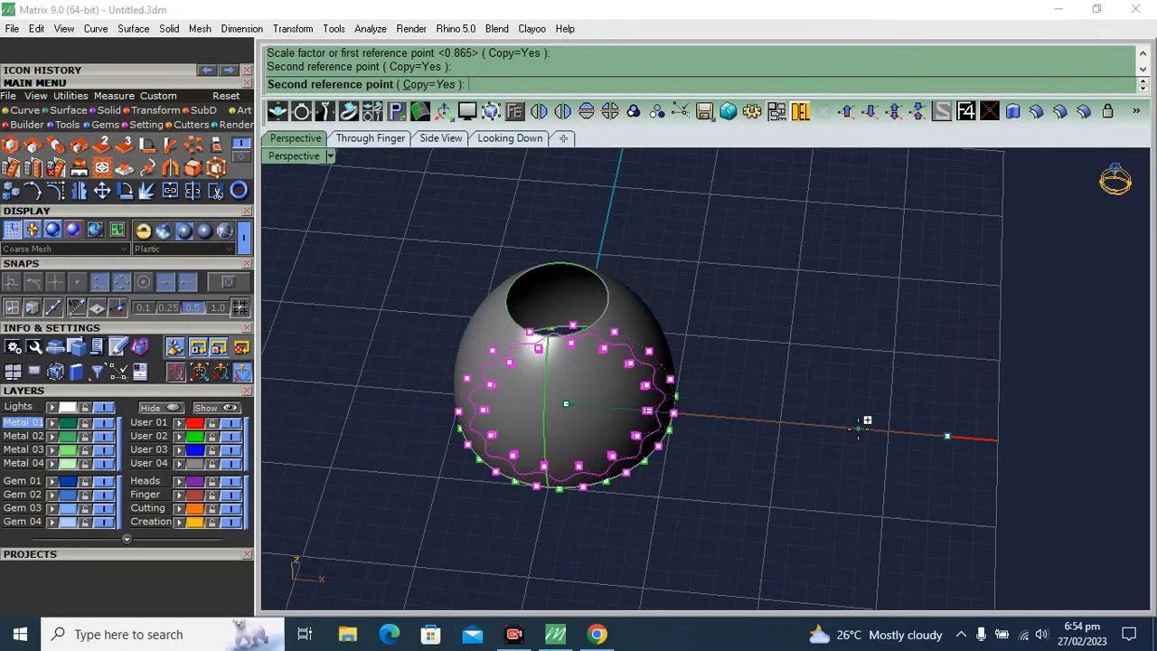
left_click(859, 427)
right_click(860, 438)
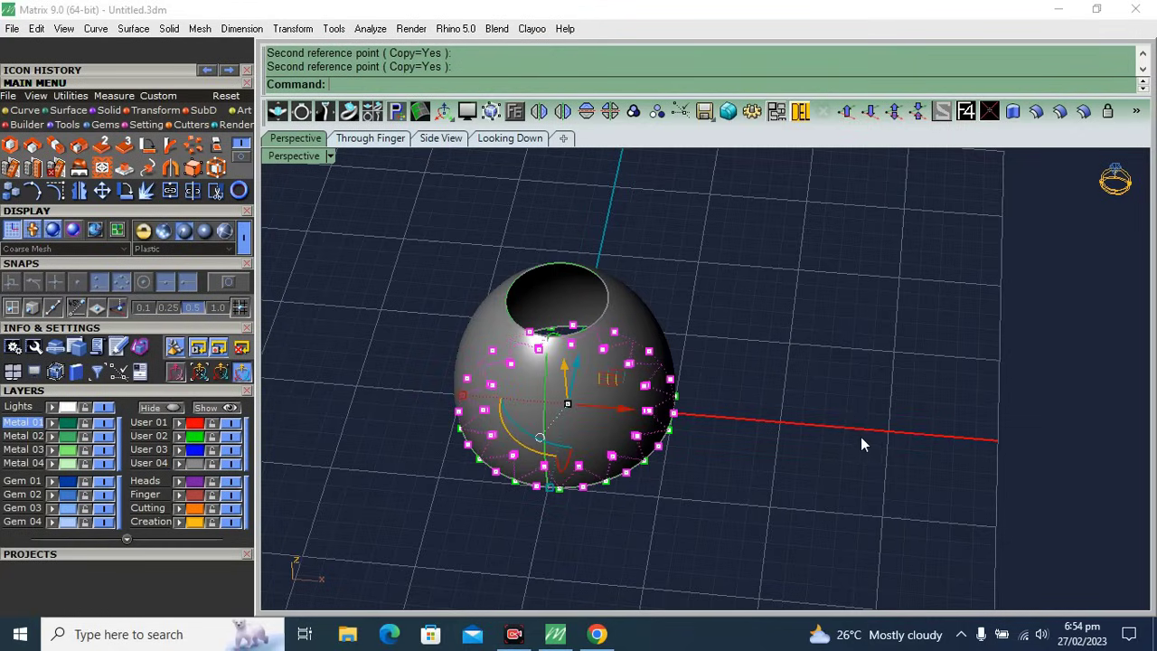
key("ctrl+z")
- Scale the alternate rim points inward about 0,0,0 with Copy=No to flute the dome
right_click(907, 452)
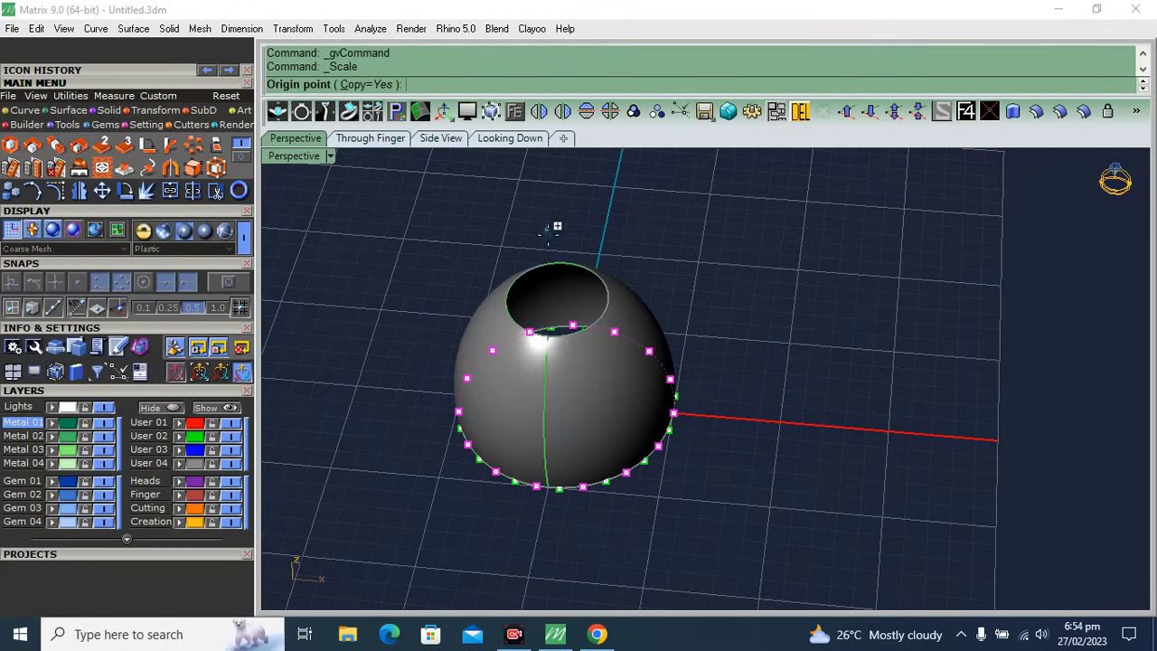
type("0,0,0")
key("Return")
left_click(535, 84)
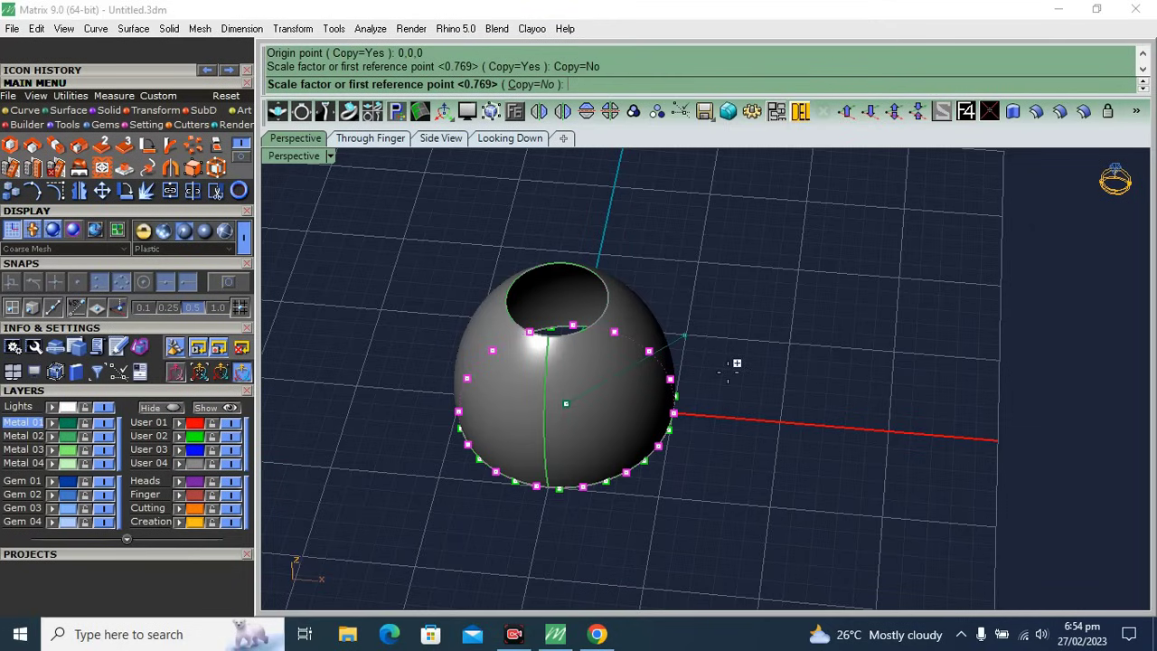
left_click(964, 438)
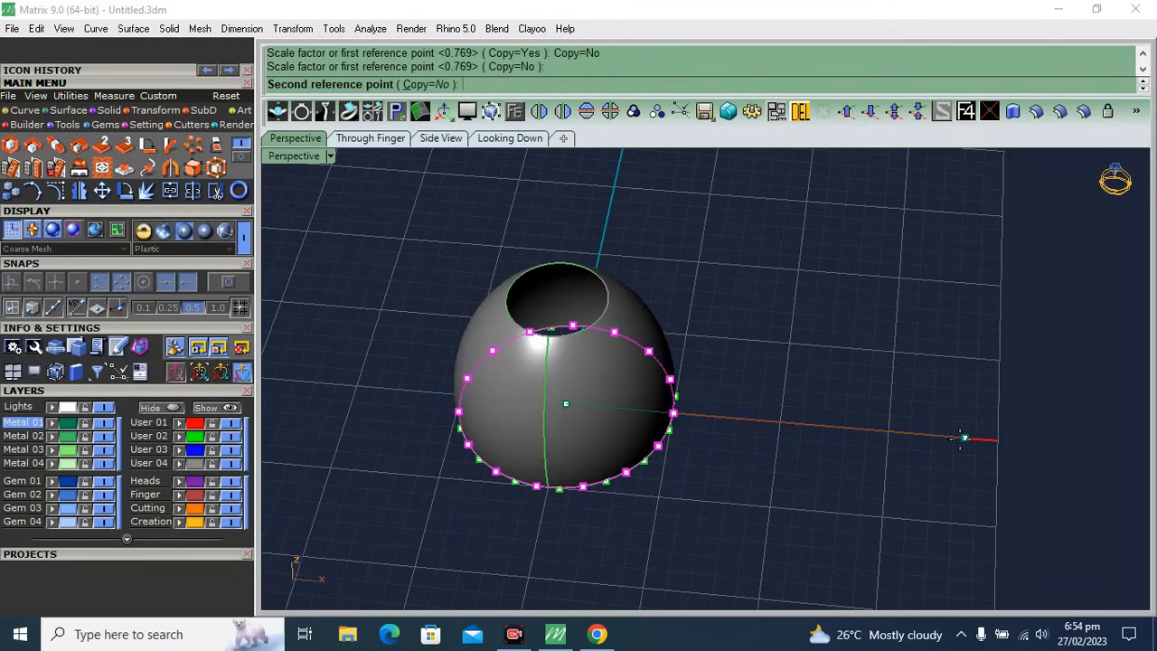
left_click(884, 435)
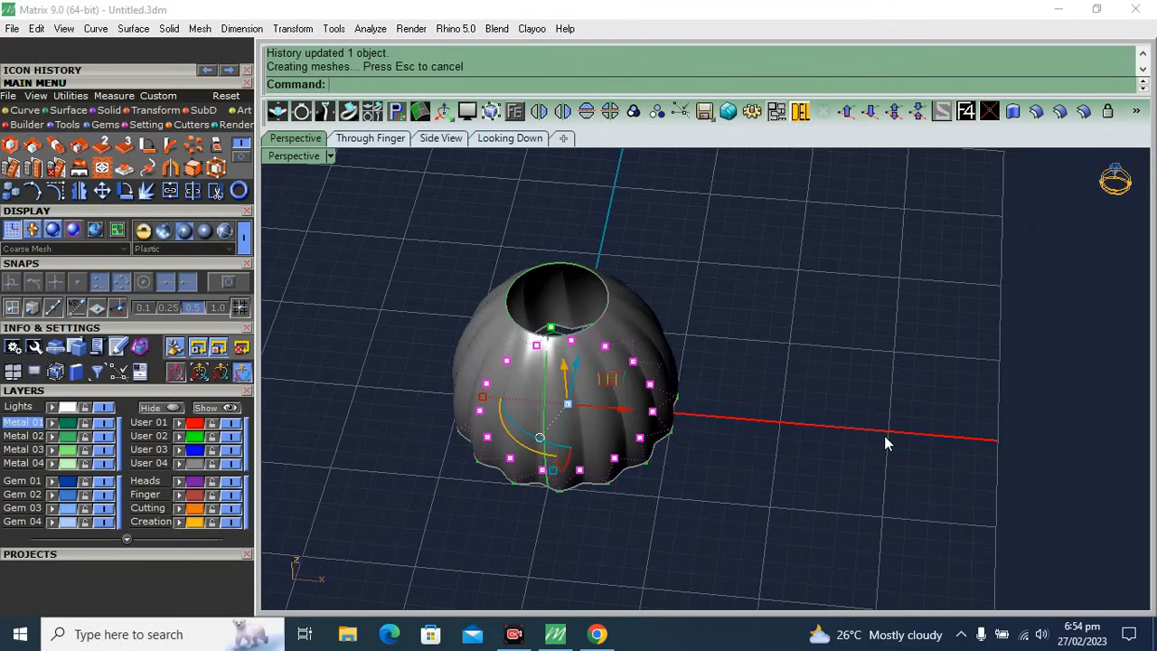
mouse_move(820, 452)
right_mouse_down()
mouse_move(724, 287)
mouse_move(672, 166)
mouse_move(653, 289)
mouse_move(738, 510)
right_mouse_up()
- Undo the earlier fluting scale, then rescale the rim curve from origin 0,0,0 using two reference points
key("ctrl+z")
scroll(739, 477, "down", 4)
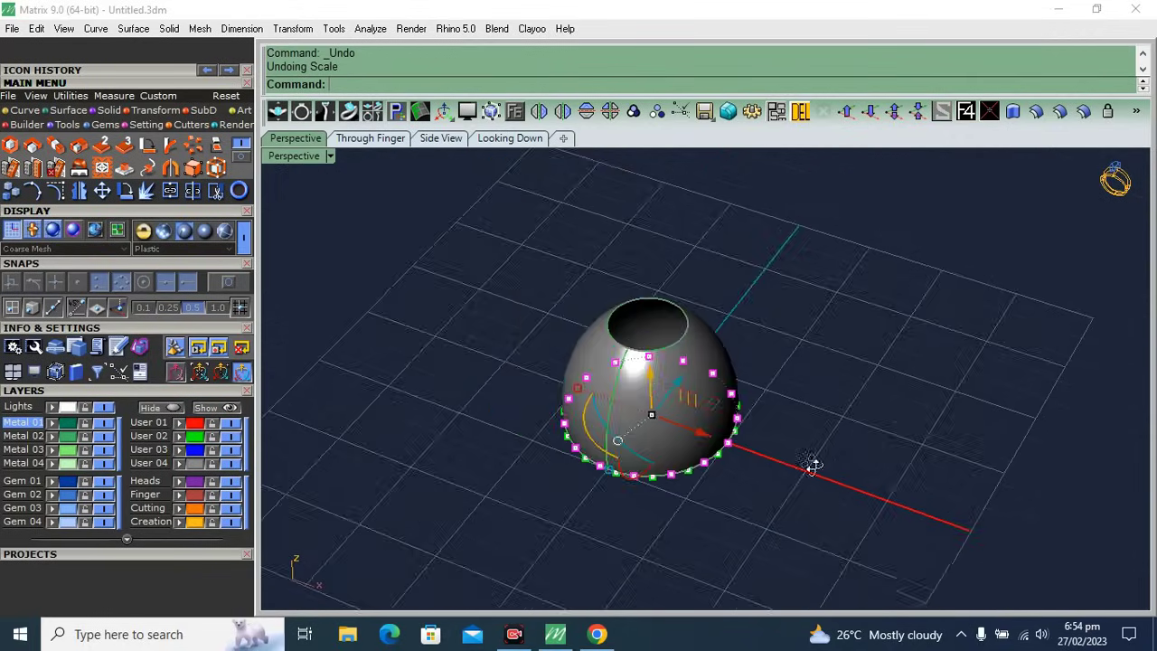
right_click_drag(813, 464, 755, 513)
right_click(754, 514)
type("0,0,0")
key("Return")
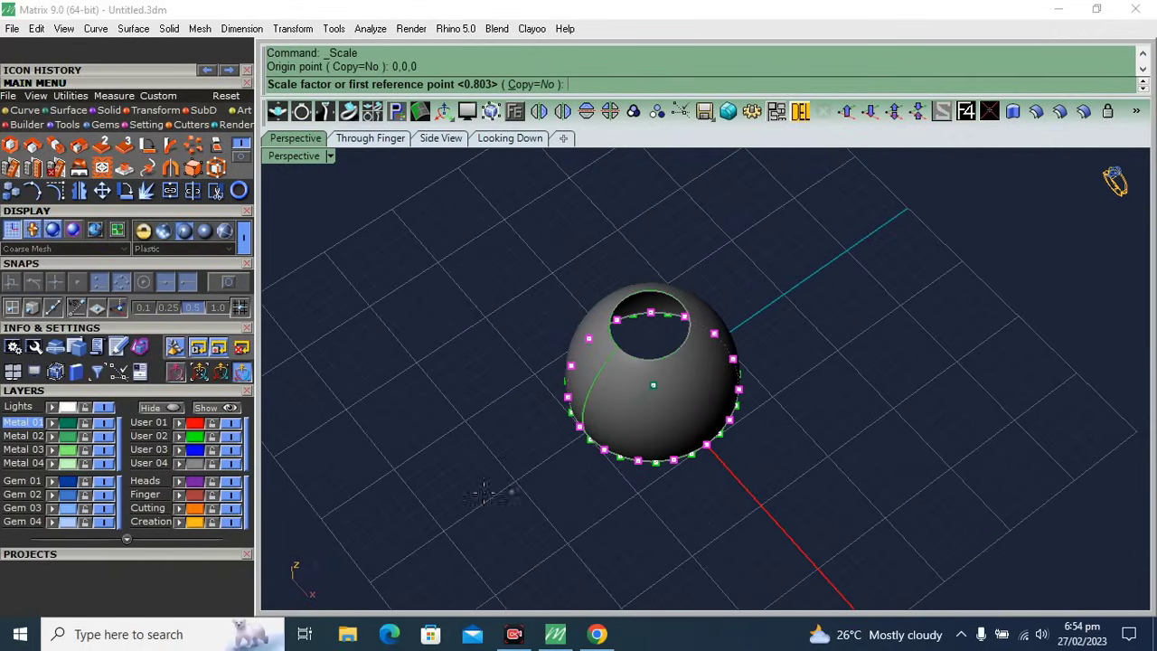
left_click(427, 540)
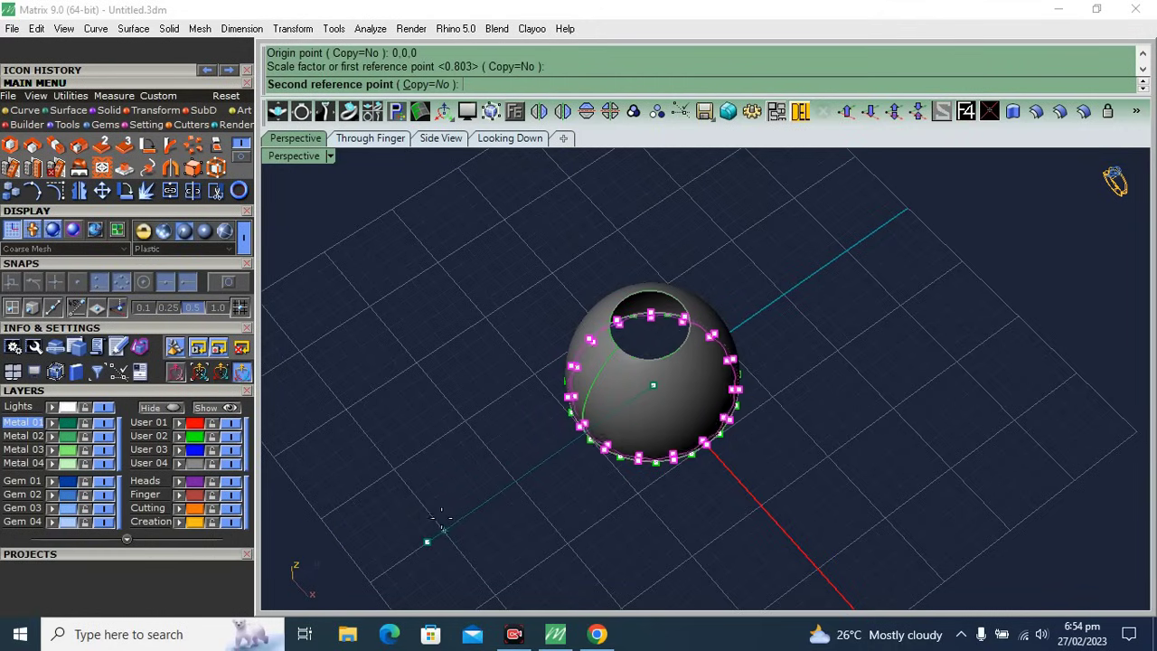
left_click(485, 496)
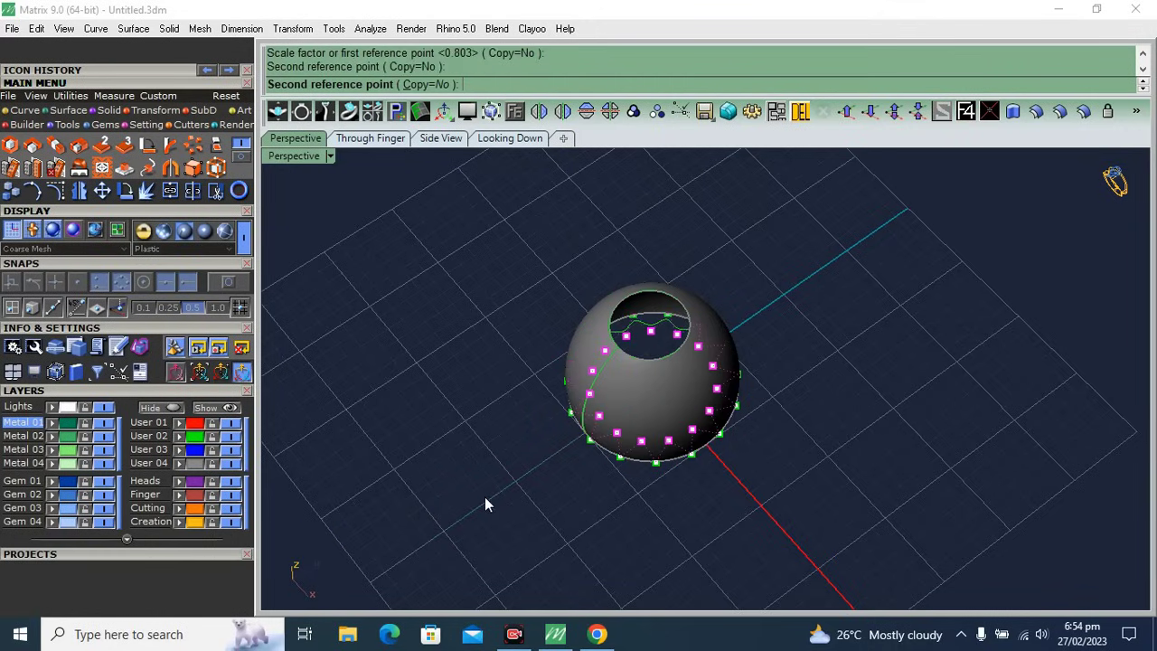
- Orbit the Perspective view to inspect the fluted dome and its scalloped rim
mouse_move(494, 500)
right_mouse_down()
mouse_move(615, 476)
mouse_move(728, 392)
mouse_move(650, 189)
mouse_move(645, 525)
mouse_move(623, 456)
mouse_move(563, 516)
mouse_move(600, 194)
mouse_move(636, 347)
mouse_move(607, 543)
right_mouse_up()
scroll(573, 491, "up", 5)
scroll(607, 542, "down", 4)
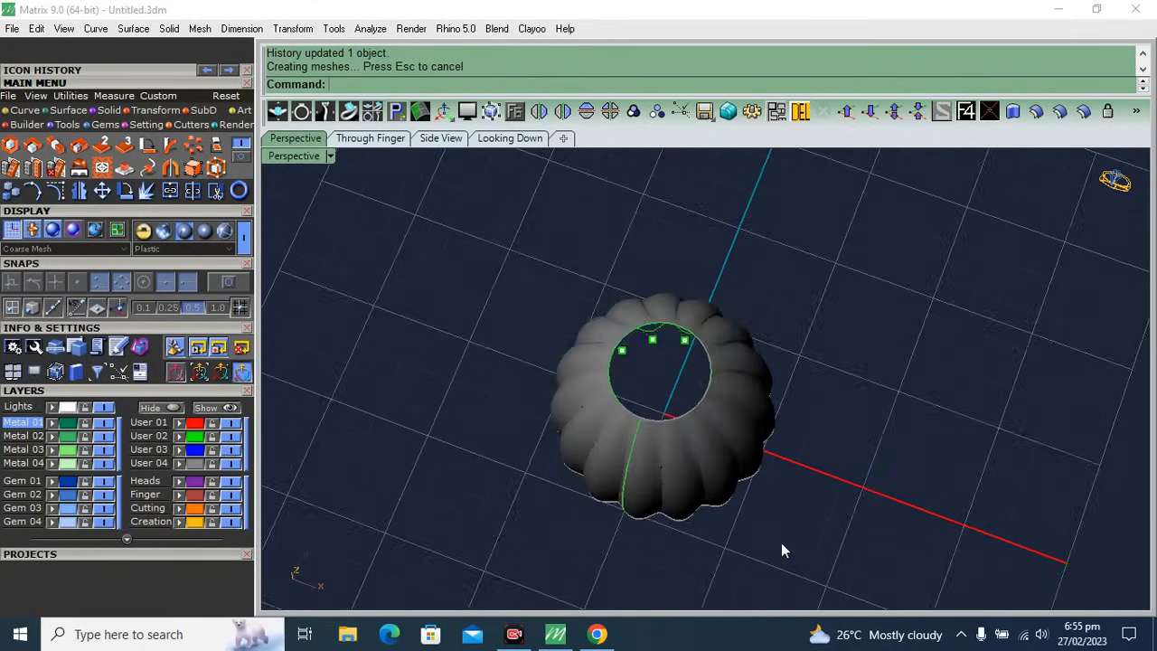
mouse_move(782, 548)
right_mouse_down()
mouse_move(684, 361)
mouse_move(760, 434)
mouse_move(746, 479)
mouse_move(726, 465)
mouse_move(795, 498)
mouse_move(748, 514)
mouse_move(780, 534)
mouse_move(865, 485)
mouse_move(769, 425)
mouse_move(737, 432)
mouse_move(721, 490)
right_mouse_up()
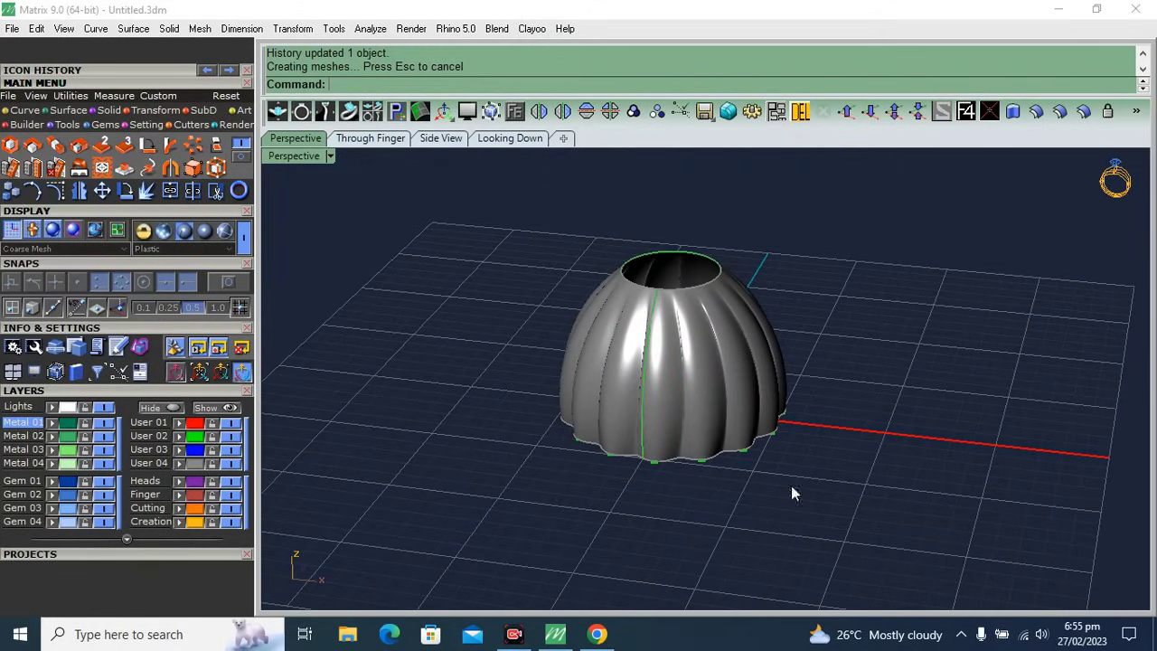
mouse_move(792, 493)
right_mouse_down()
mouse_move(726, 462)
mouse_move(509, 442)
mouse_move(855, 437)
mouse_move(841, 425)
mouse_move(805, 486)
mouse_move(679, 387)
right_mouse_up()
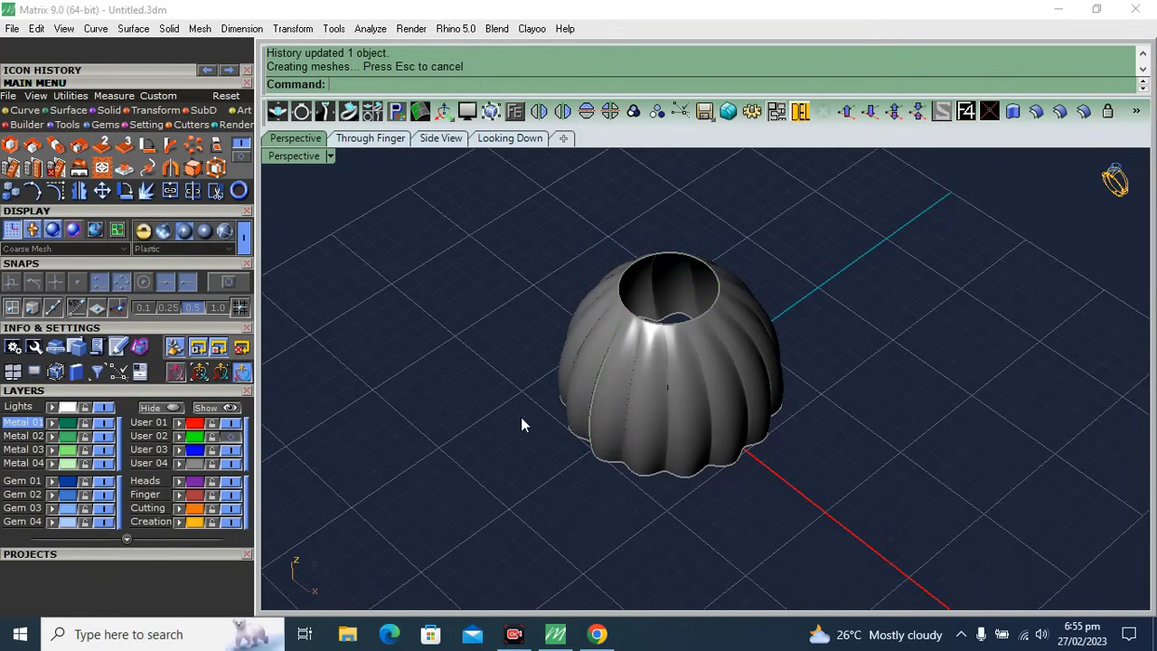
right_click_drag(521, 416, 539, 468)
- Scale a copy of the fluted dome from origin 0,0,0 with two reference points, keeping the original
left_click(579, 492)
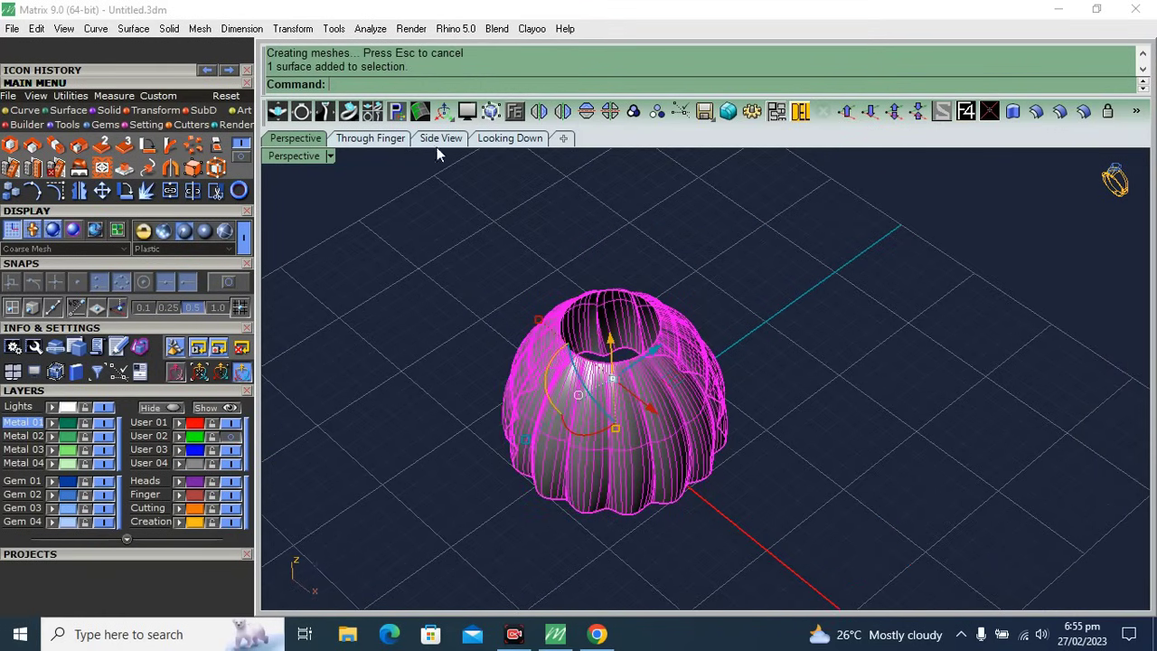
left_click(11, 146)
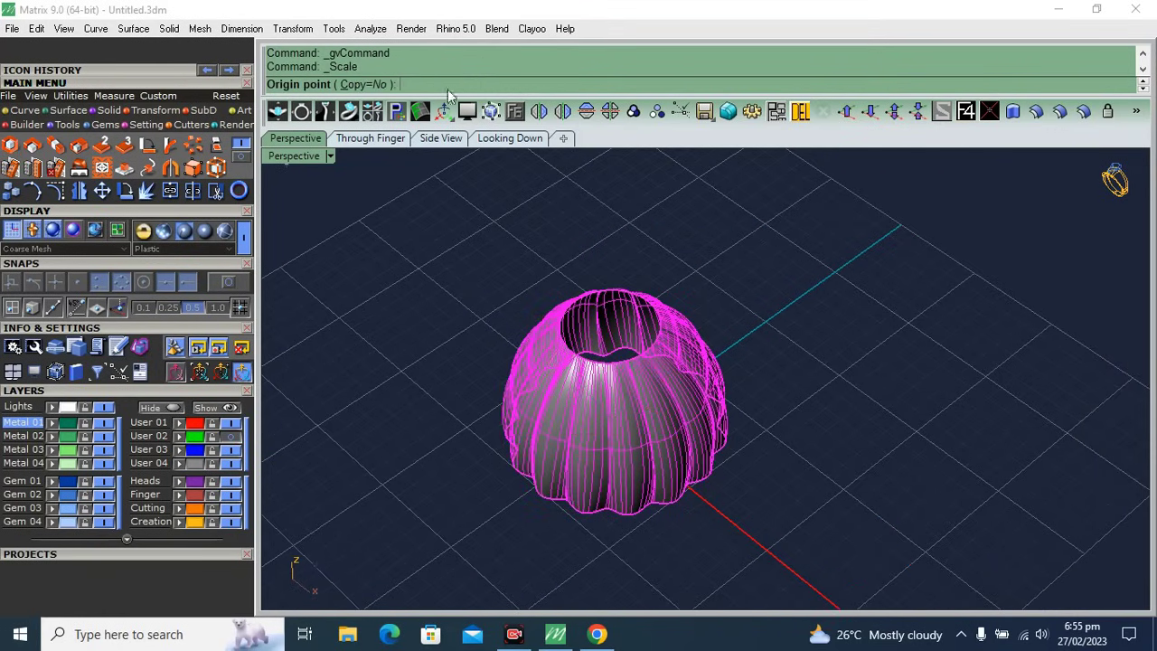
left_click(374, 86)
mouse_move(927, 259)
right_mouse_down()
mouse_move(837, 376)
mouse_move(952, 298)
right_mouse_up()
type("0,0,0")
key("Return")
left_click(952, 299)
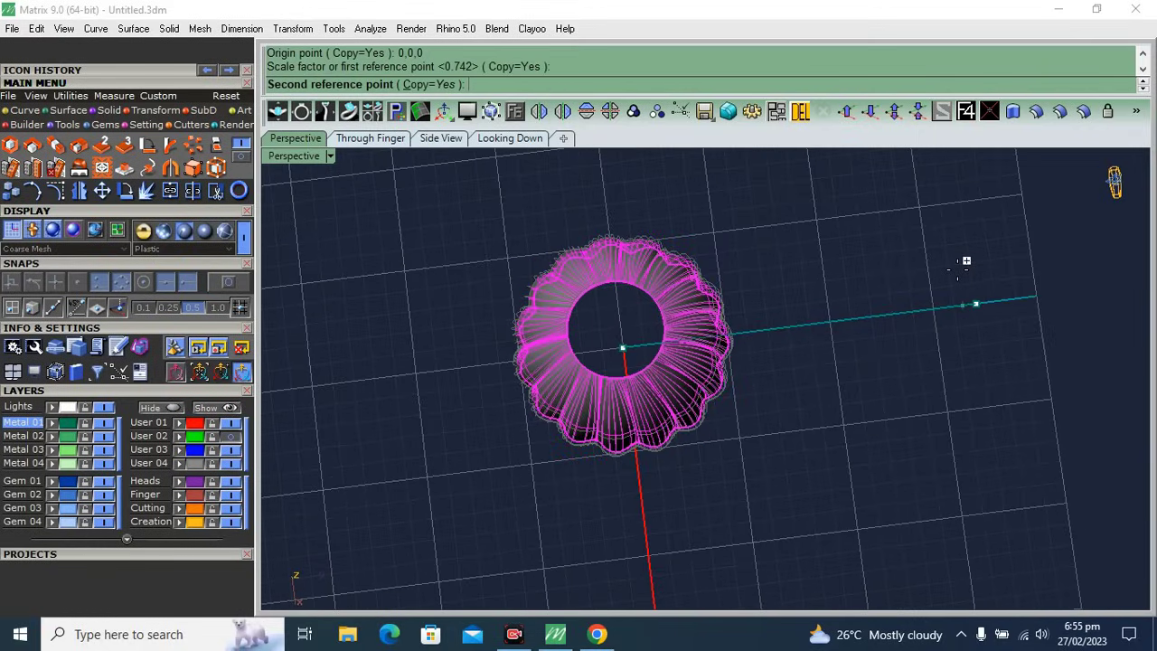
left_click(949, 265)
key("Return")
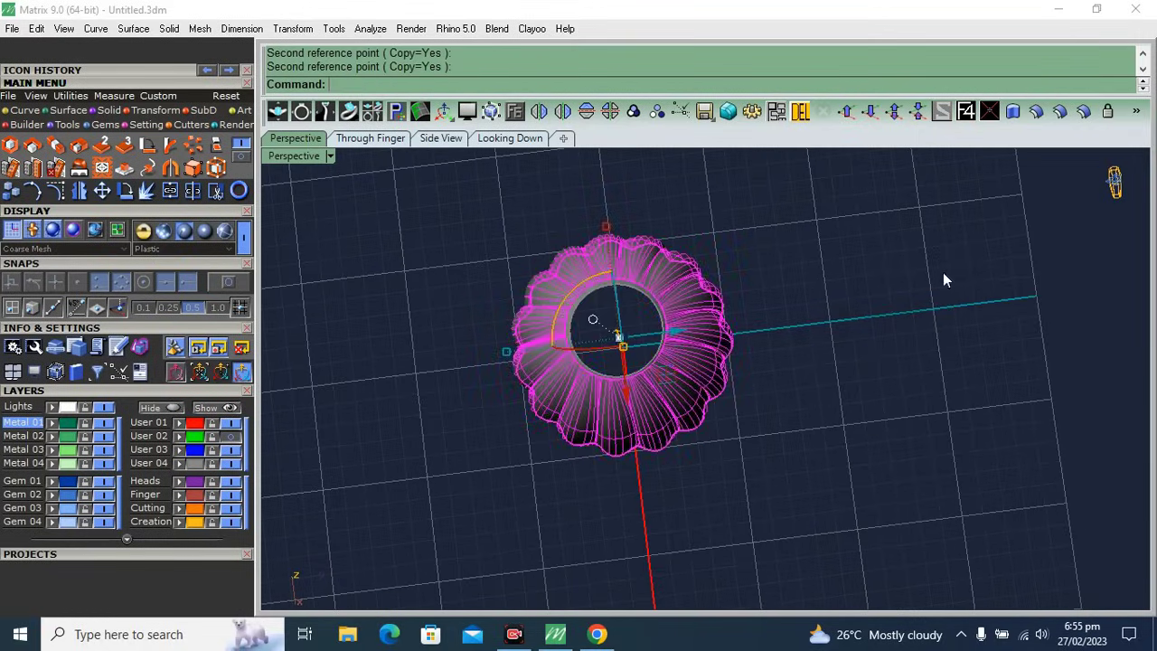
- Orbit into the nested double-walled shell, briefly selecting and deselecting the ring surface
mouse_move(777, 416)
right_mouse_down()
mouse_move(754, 209)
mouse_move(686, 439)
mouse_move(745, 446)
right_mouse_up()
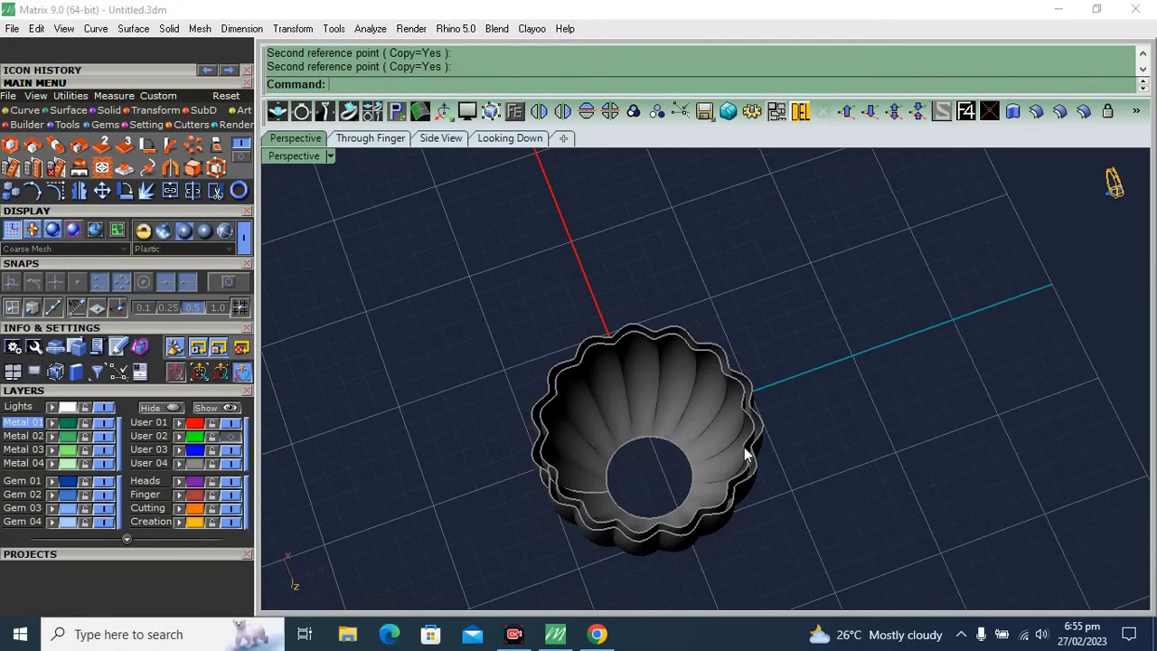
scroll(578, 434, "up", 3)
left_click(565, 408)
scroll(534, 431, "up", 4)
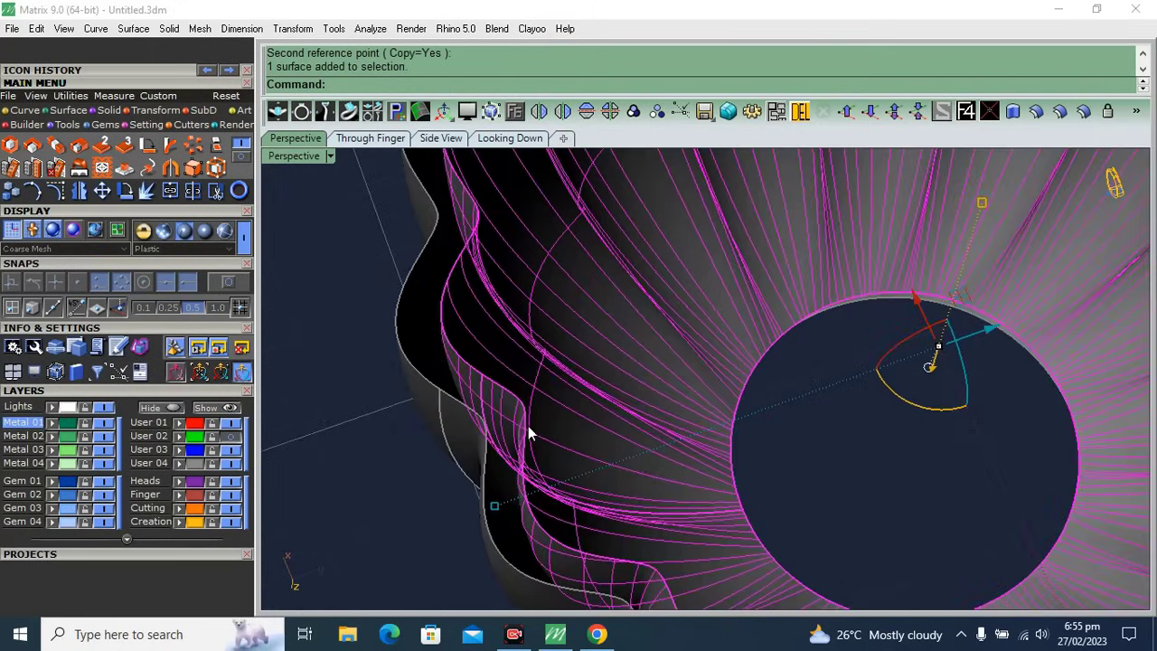
left_click(495, 507)
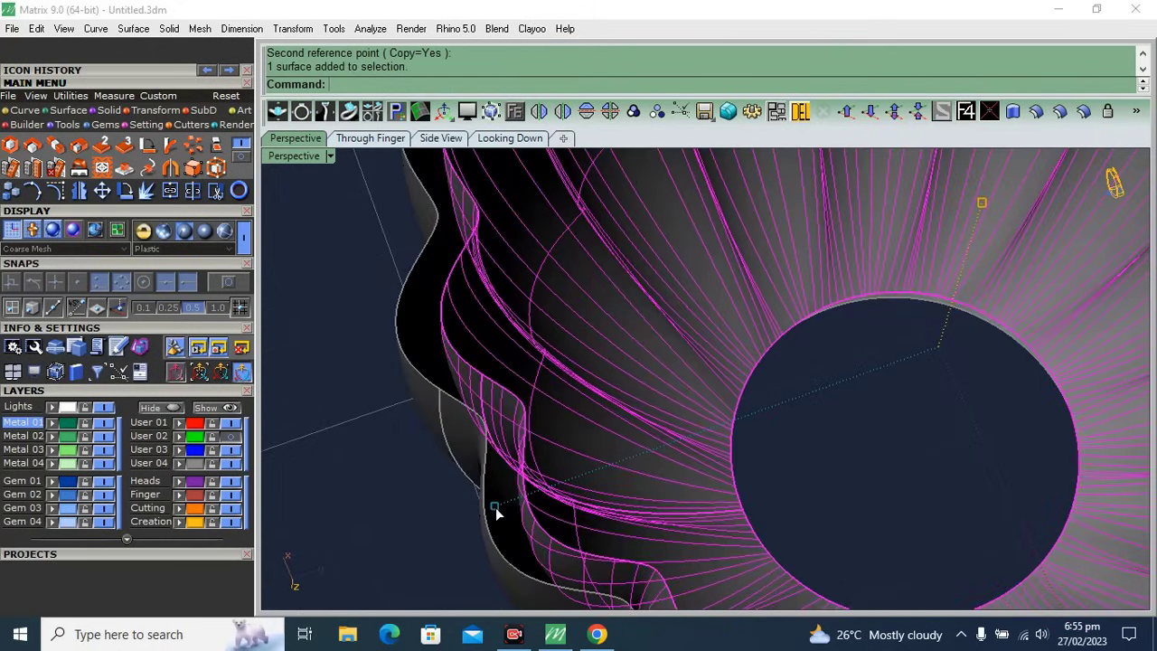
left_click(330, 516)
scroll(578, 404, "down", 5)
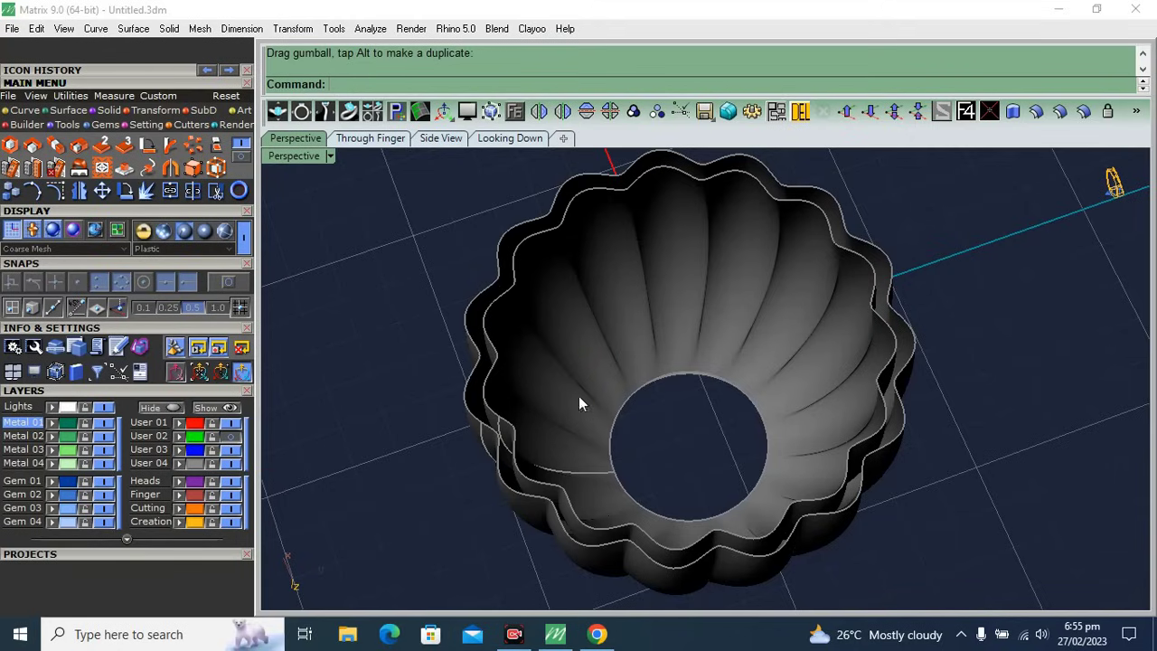
left_click(25, 111)
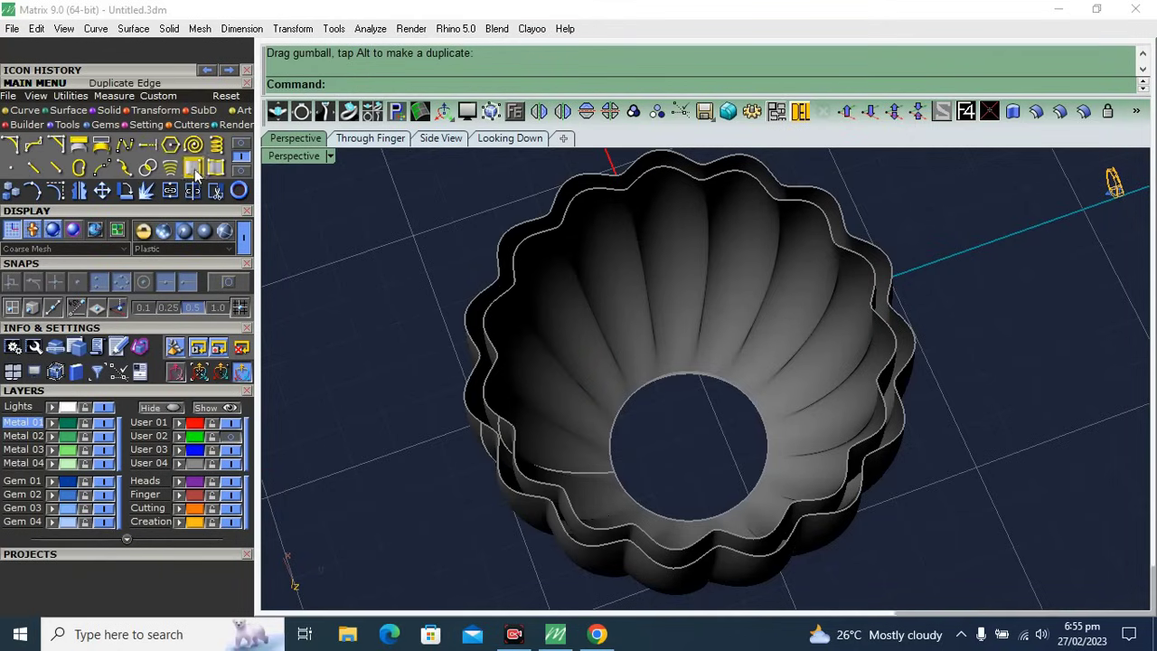
- Duplicate the inner and outer rim edges of the wide opening and loft them closed
left_click(215, 191)
left_click(488, 339)
left_click(467, 330)
scroll(804, 325, "down", 3)
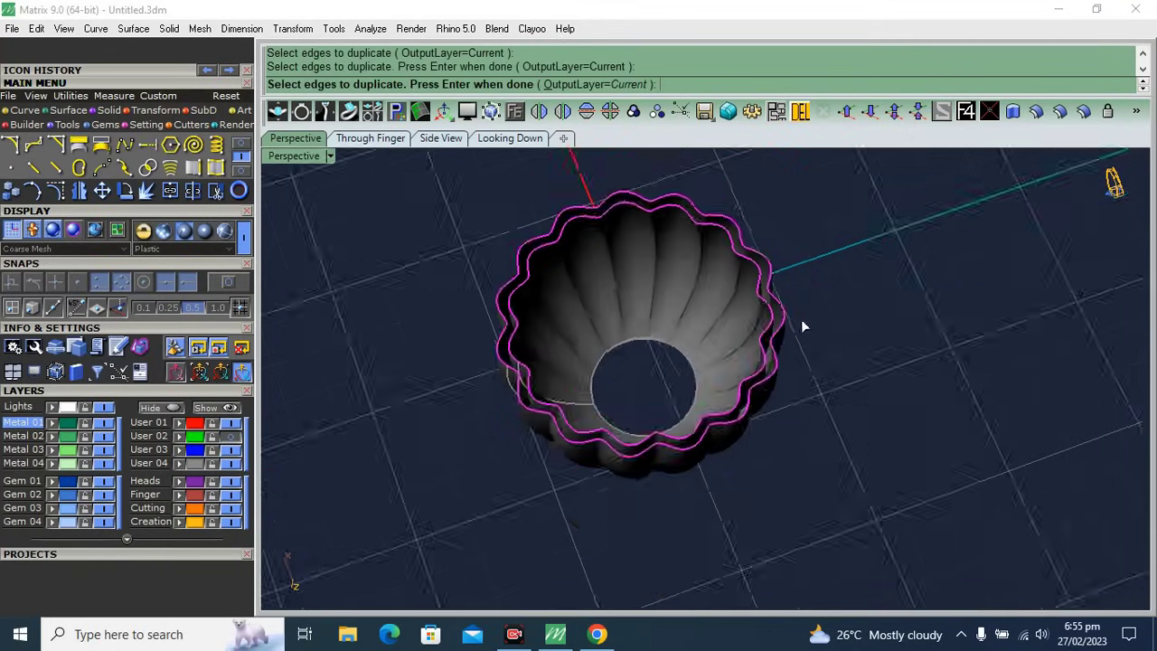
right_click_drag(804, 325, 826, 271)
key("Return")
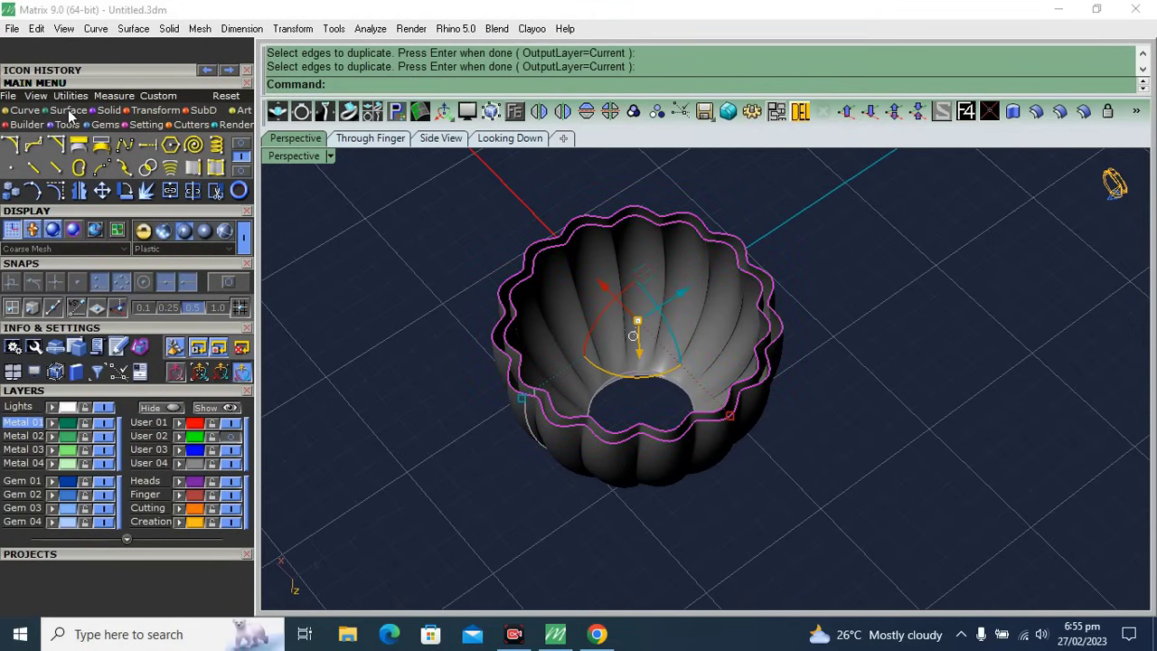
left_click(69, 110)
left_click(193, 144)
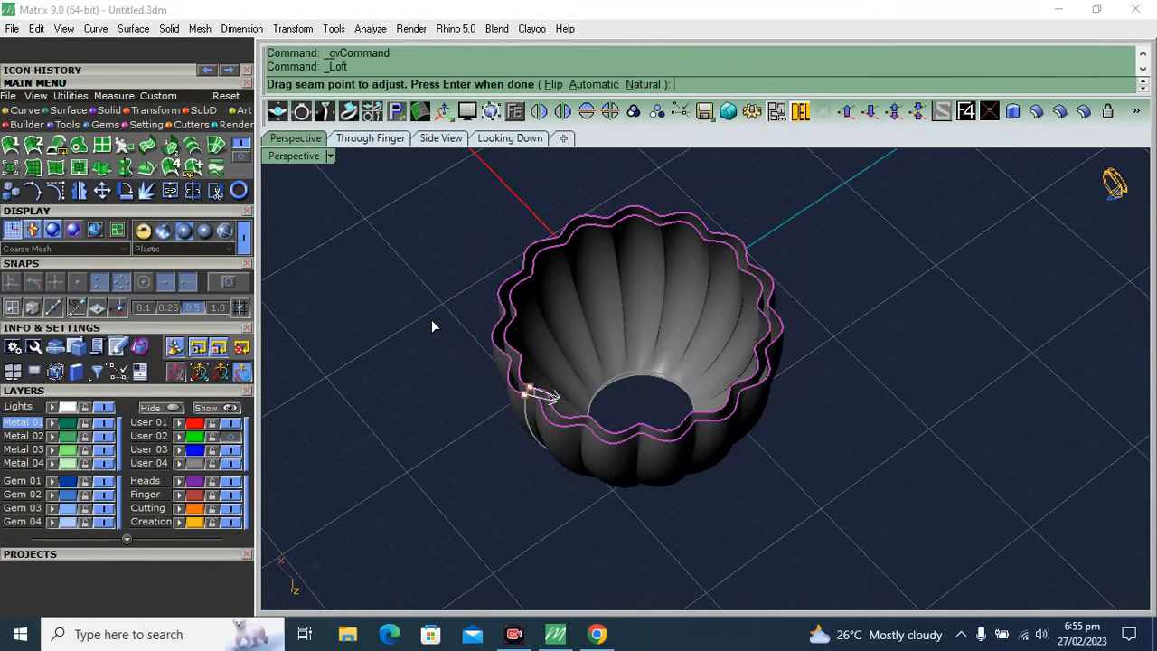
key("Return")
key("Return")
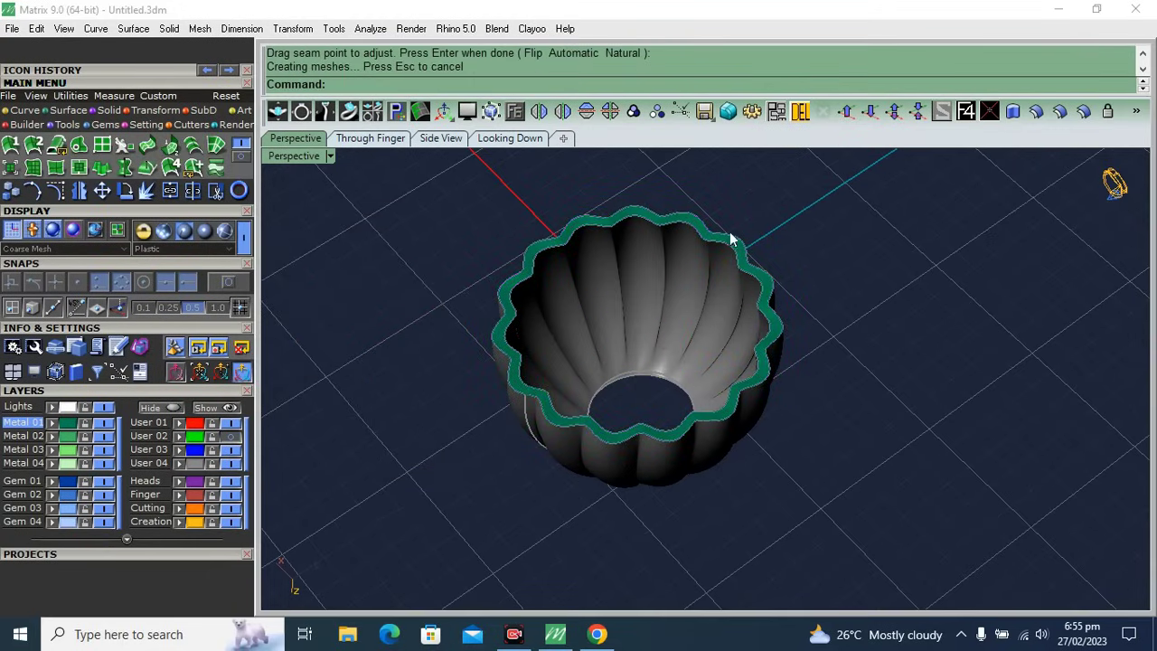
- Duplicate the inner and outer edges of the top opening and loft them into a closing ring
right_click_drag(587, 274, 604, 324)
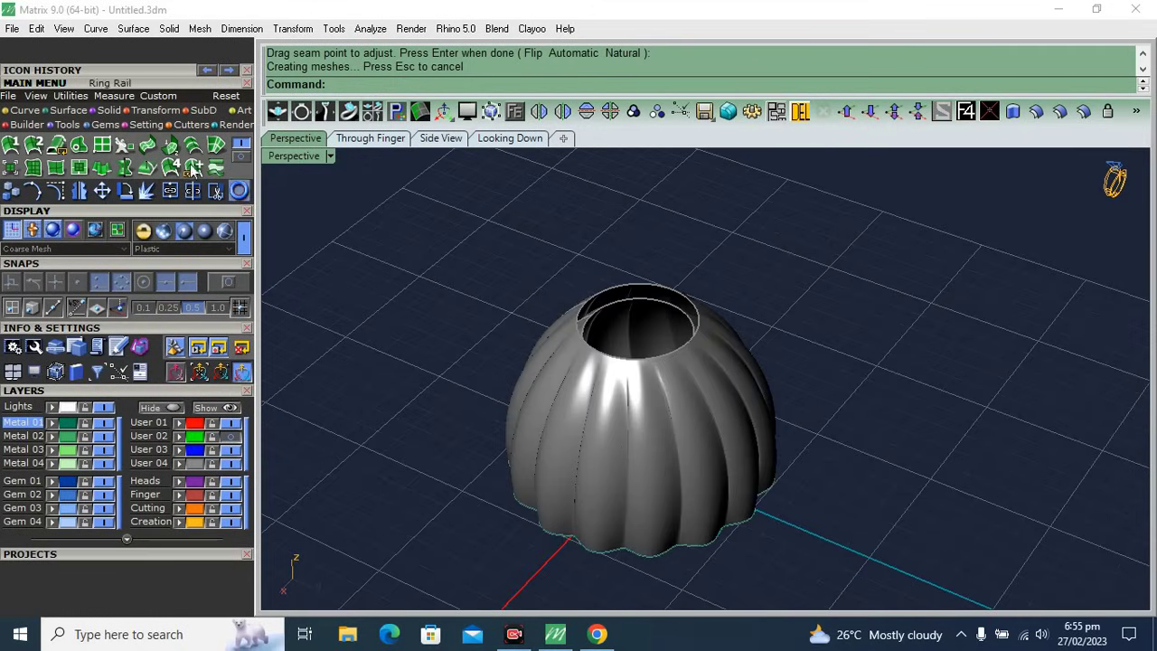
left_click(65, 124)
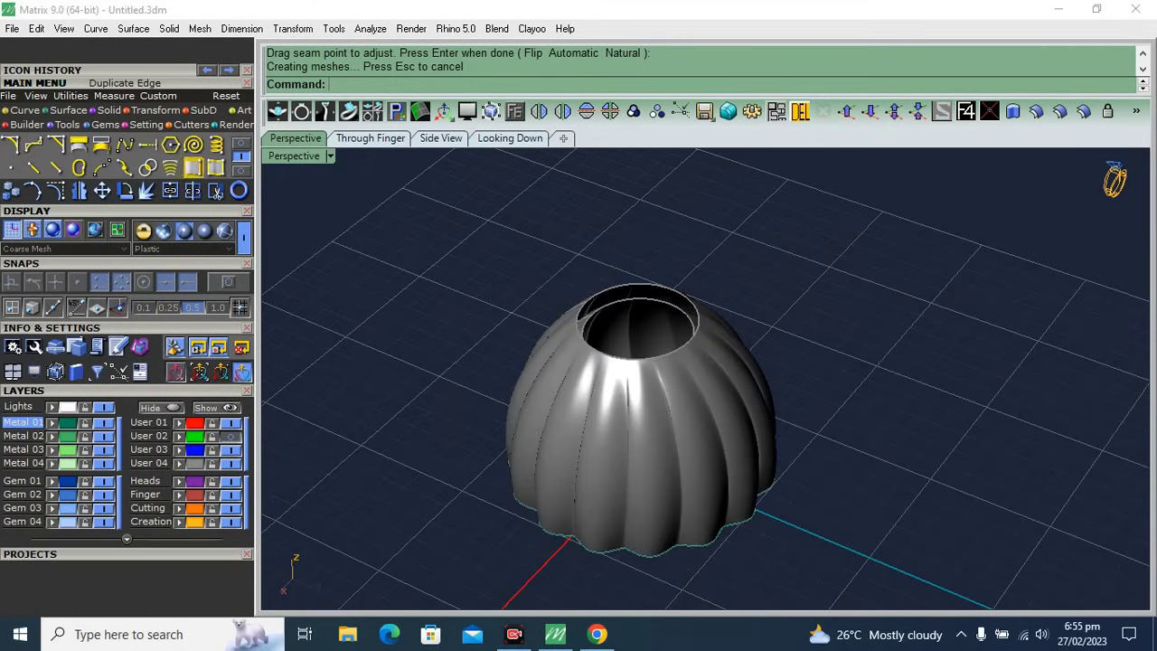
left_click(202, 168)
scroll(595, 315, "up", 2)
left_click(594, 315)
left_click(595, 290)
mouse_move(595, 290)
right_mouse_down()
mouse_move(772, 305)
mouse_move(843, 289)
right_mouse_up()
key("Return")
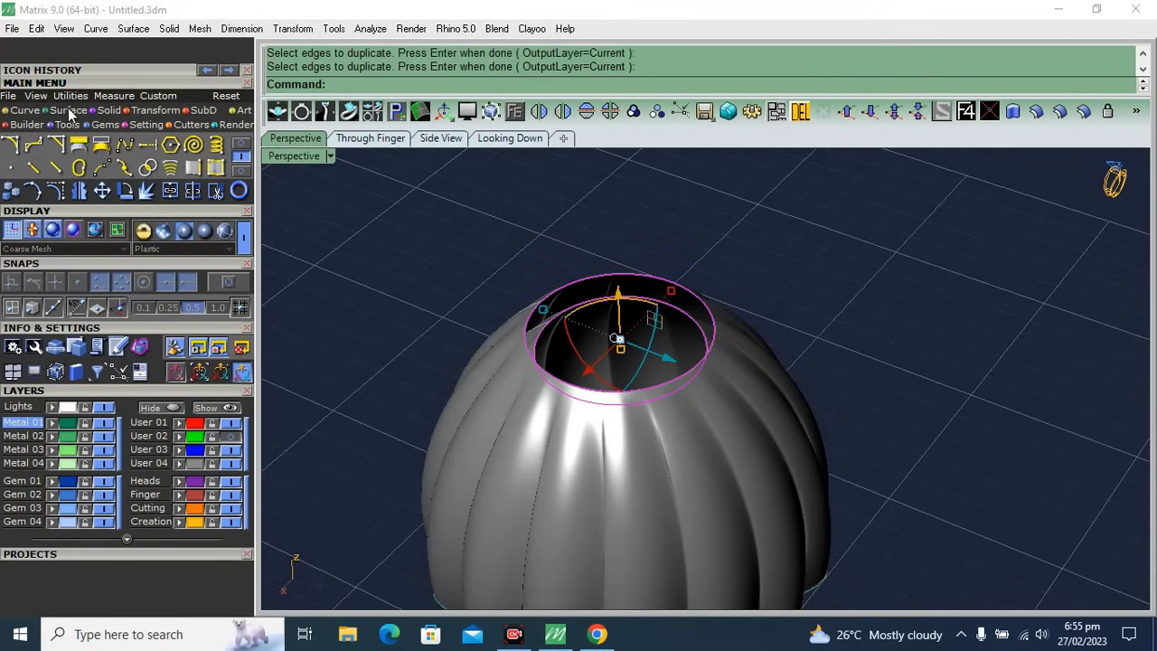
left_click(192, 145)
key("Return")
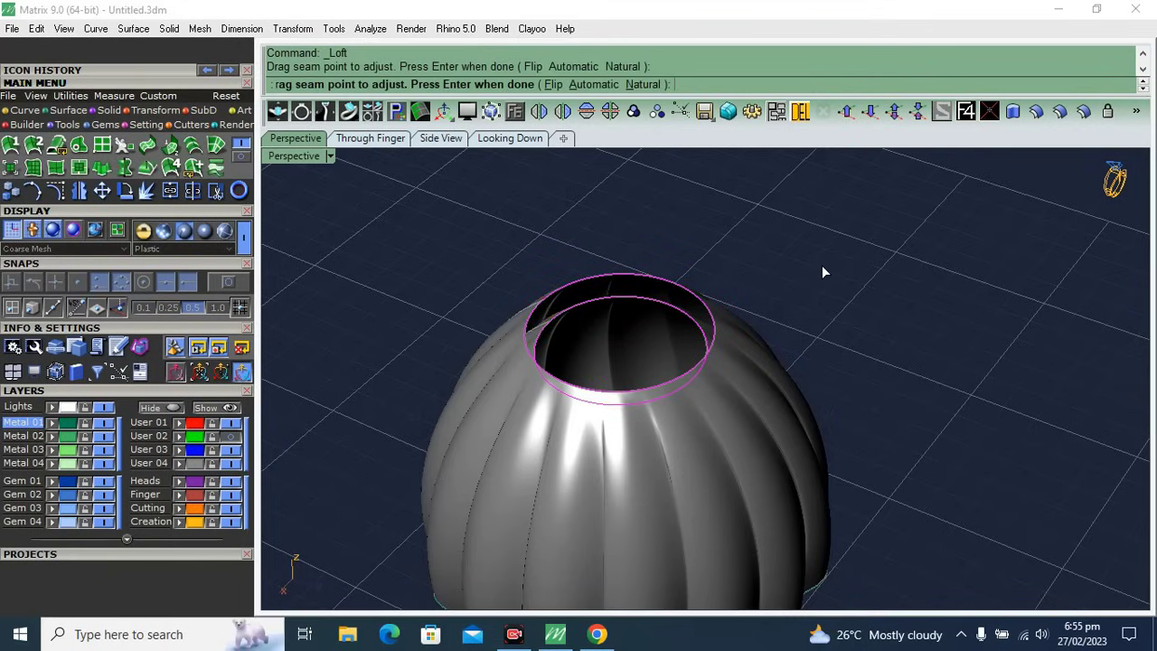
key("Return")
- Box-select all bell surfaces, join them into one closed shell, and inspect the hollow interior
scroll(787, 326, "down", 5)
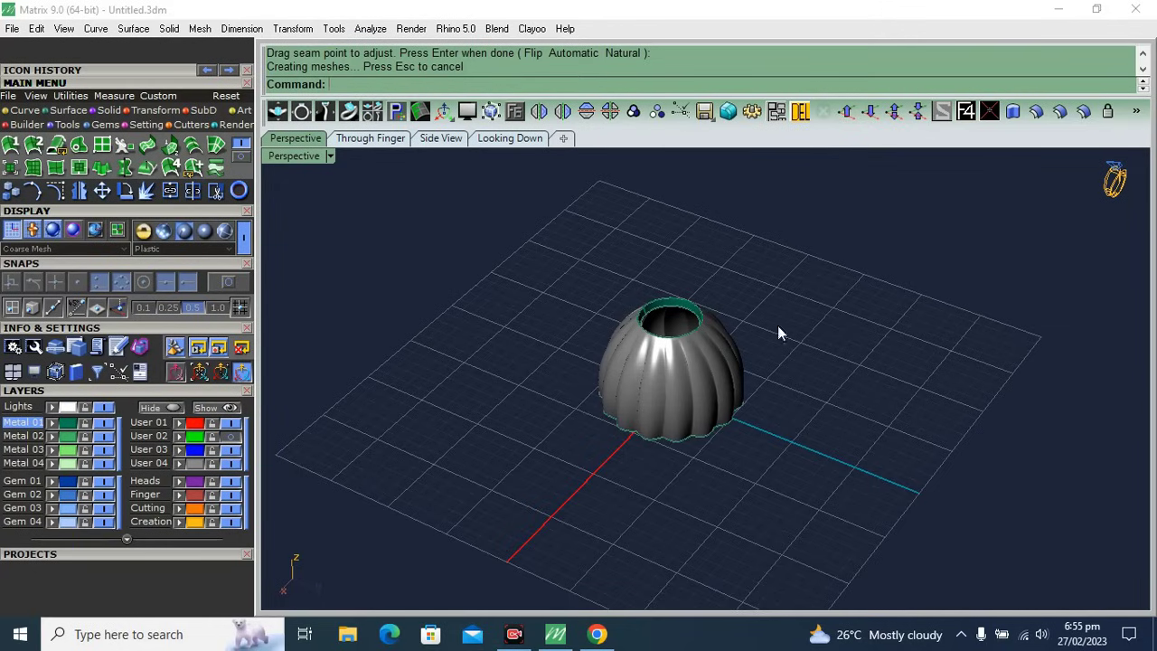
left_click_drag(588, 438, 563, 485)
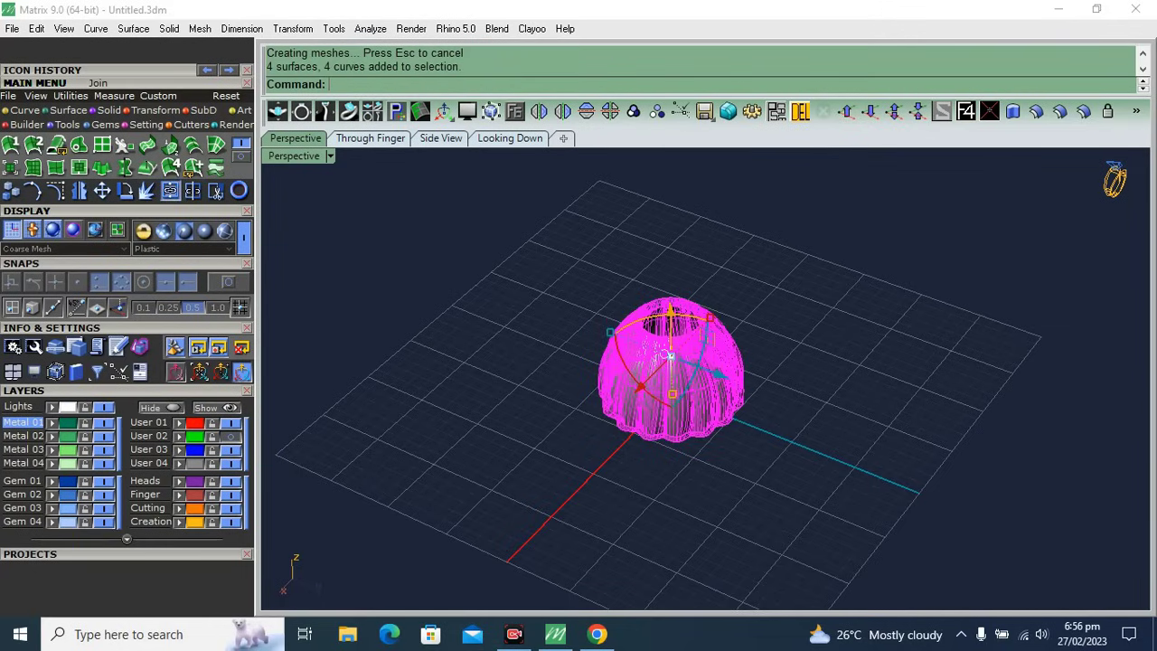
left_click(169, 190)
left_click(443, 343)
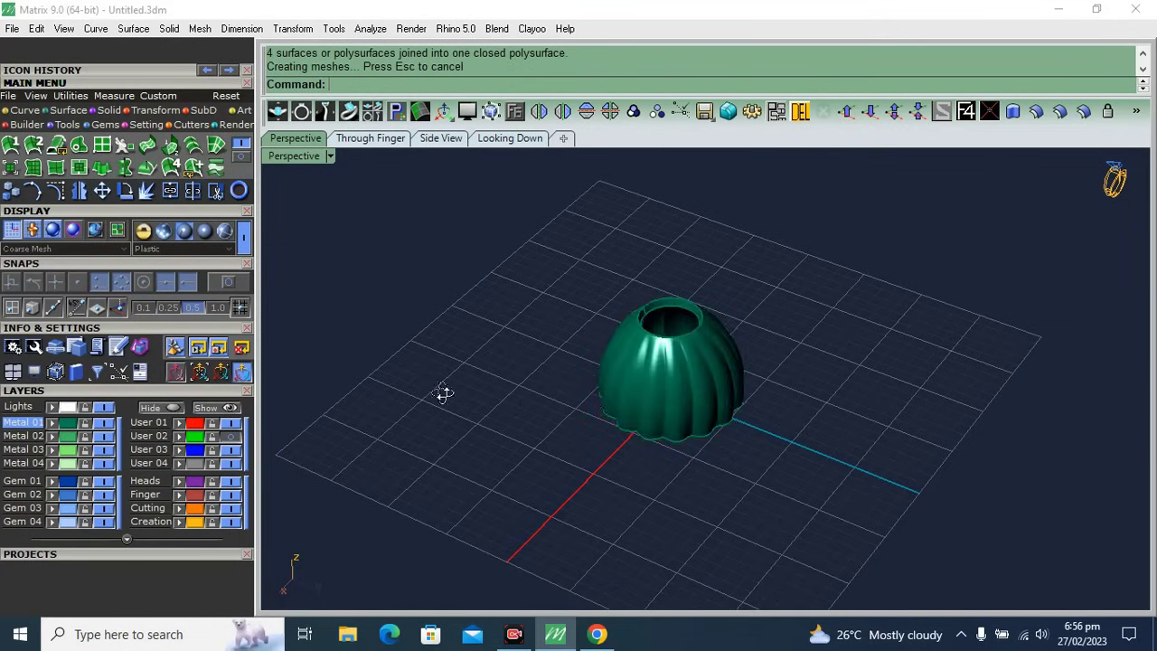
right_click_drag(443, 392, 566, 431)
scroll(643, 401, "up", 3)
mouse_move(642, 400)
right_mouse_down()
mouse_move(674, 241)
mouse_move(652, 489)
mouse_move(674, 320)
mouse_move(678, 498)
mouse_move(653, 284)
mouse_move(638, 339)
mouse_move(643, 245)
mouse_move(683, 356)
mouse_move(629, 382)
right_mouse_up()
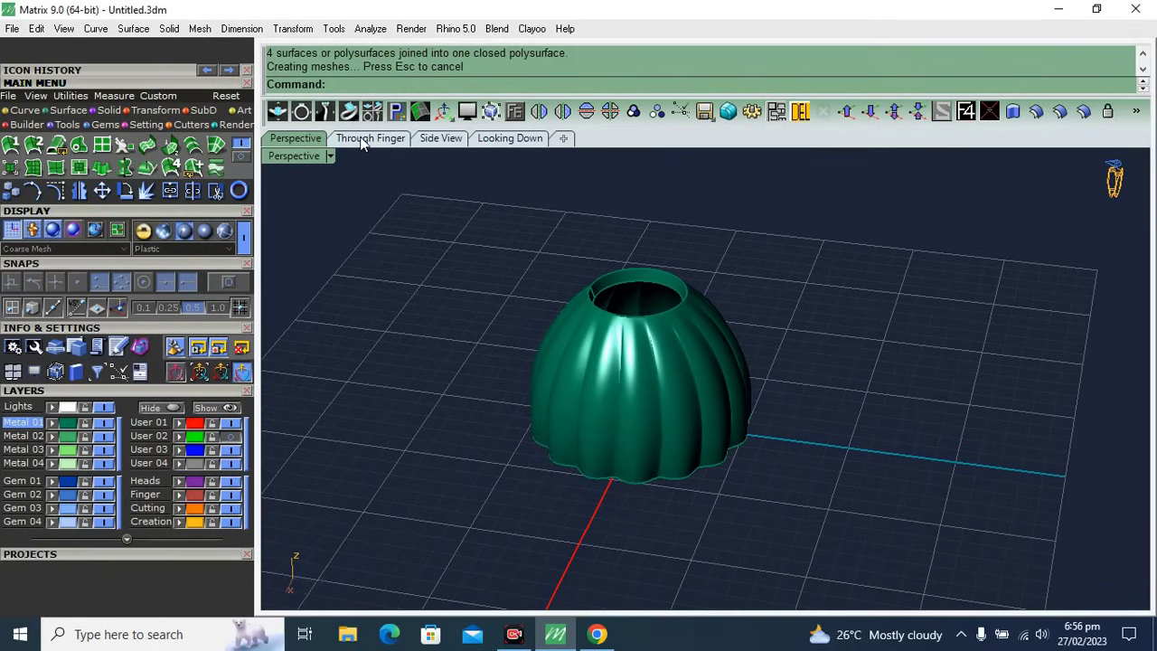
- Make Metal 02 the current layer, hide the Metal 01 bell layer, and switch to Top view
left_click(24, 436)
left_click(103, 423)
right_click_drag(560, 305, 511, 217)
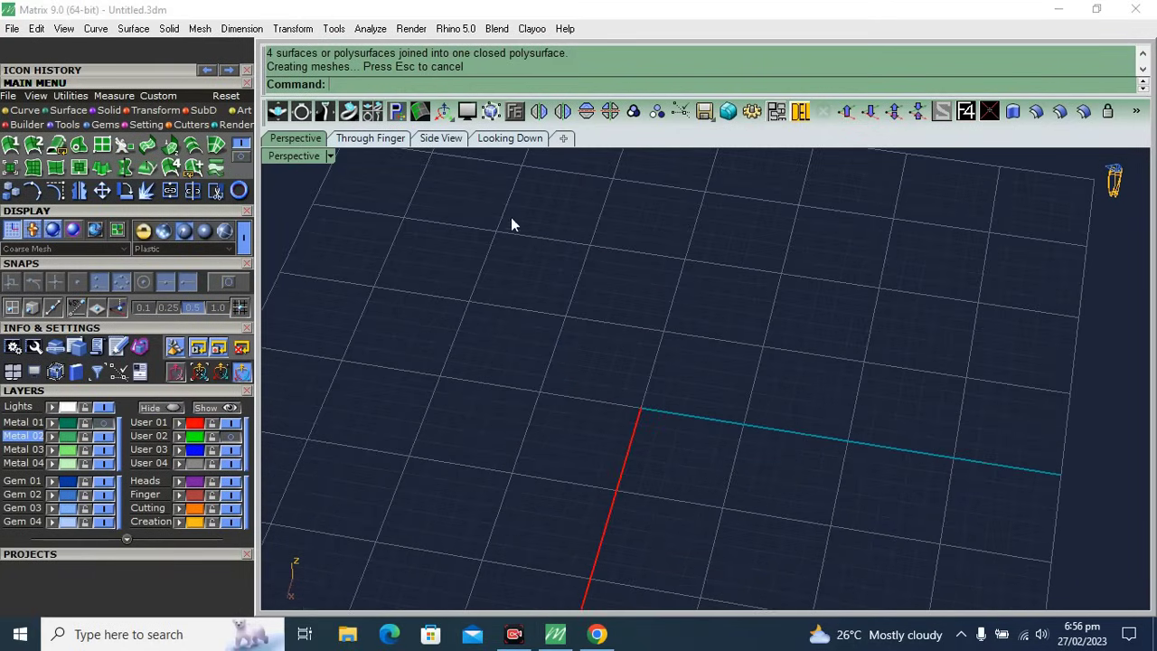
left_click(506, 138)
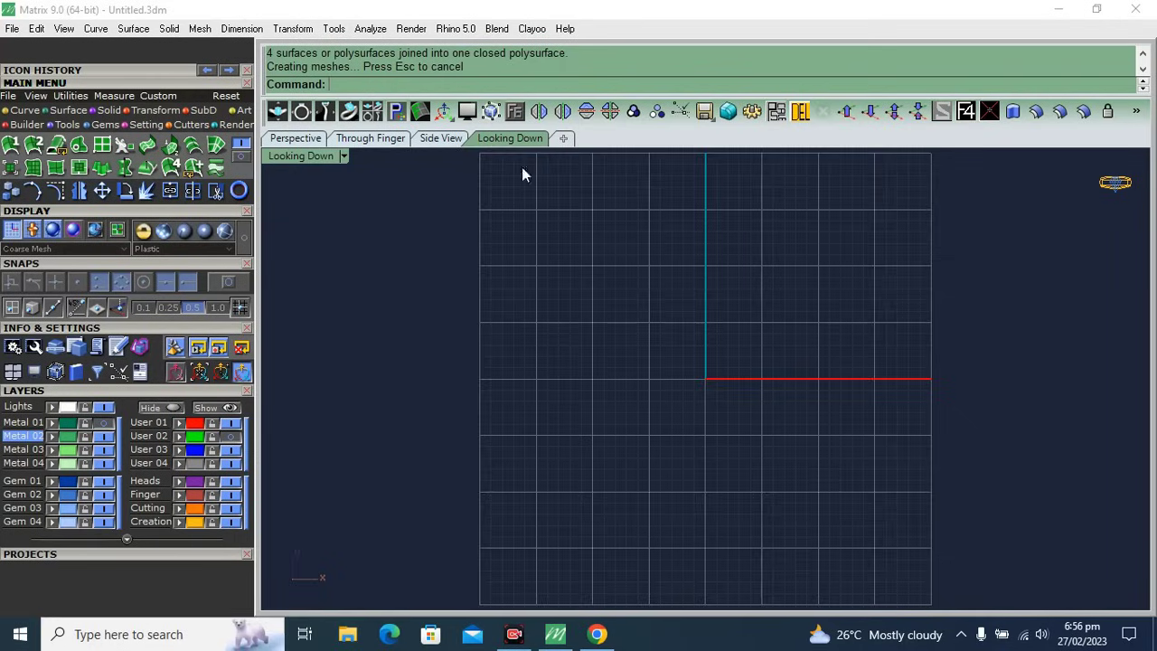
- Place a size 9.0 Pear gem from the Gem Loader and display it shaded
left_click(104, 127)
left_click(11, 147)
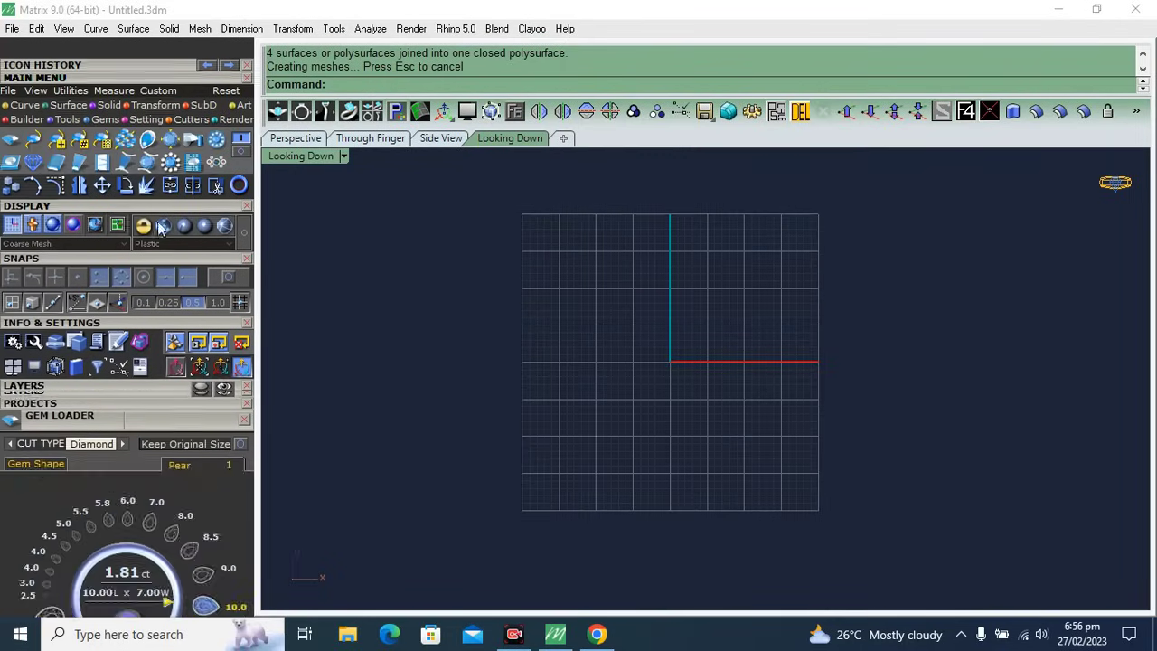
left_click(41, 281)
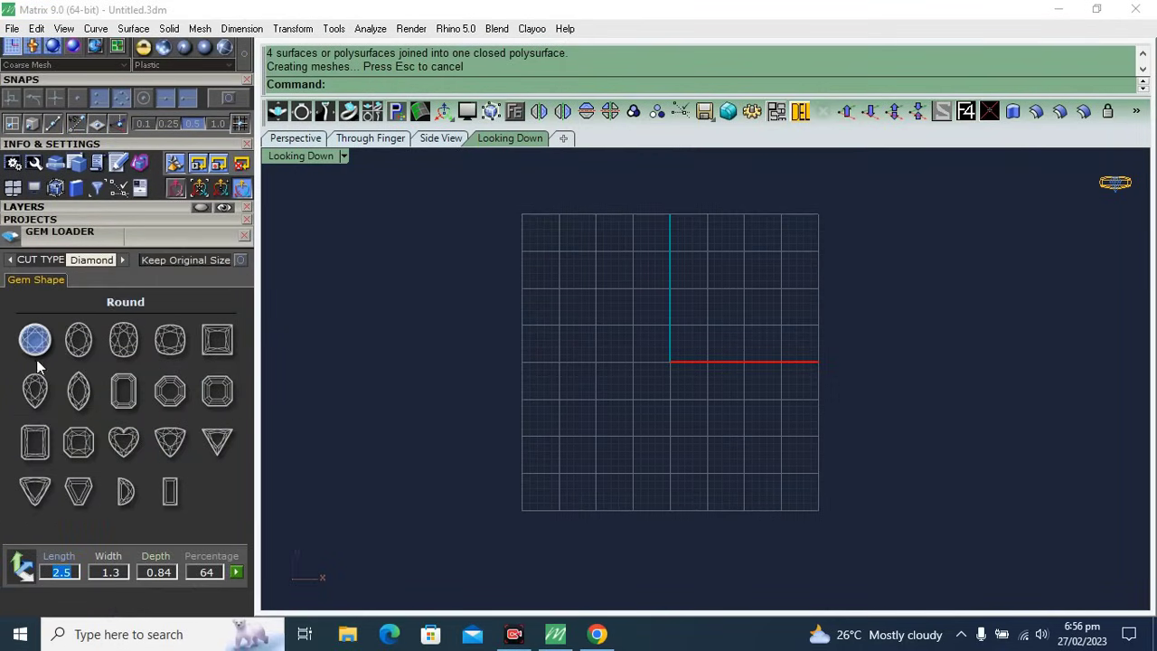
left_click(33, 394)
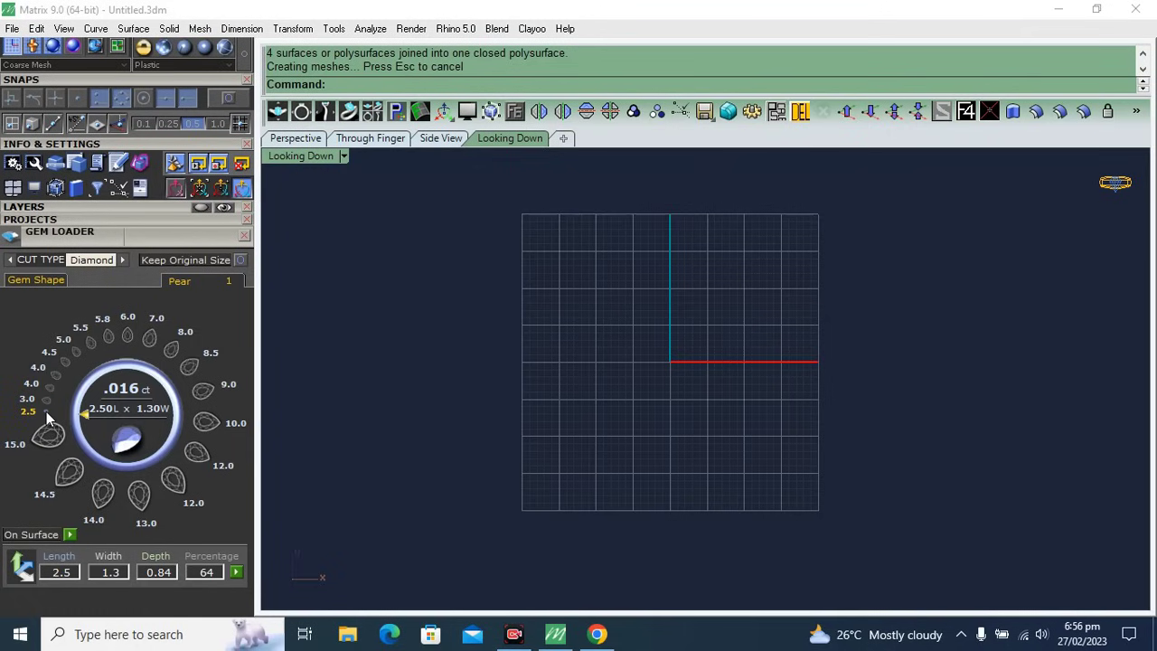
left_click(203, 390)
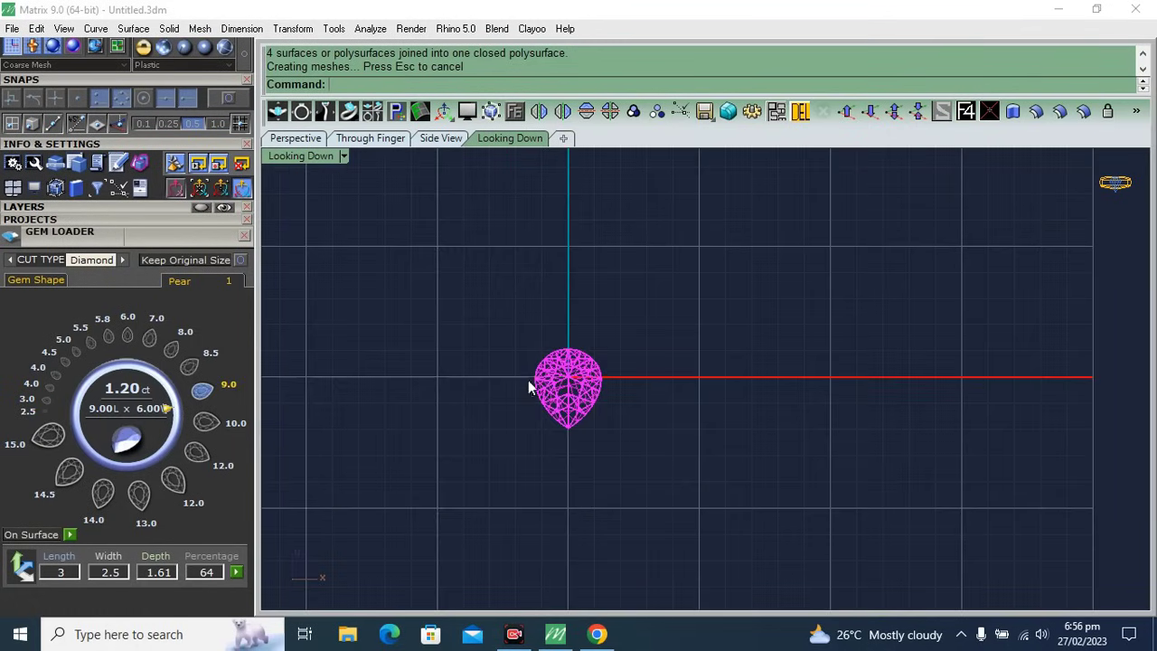
left_click(183, 50)
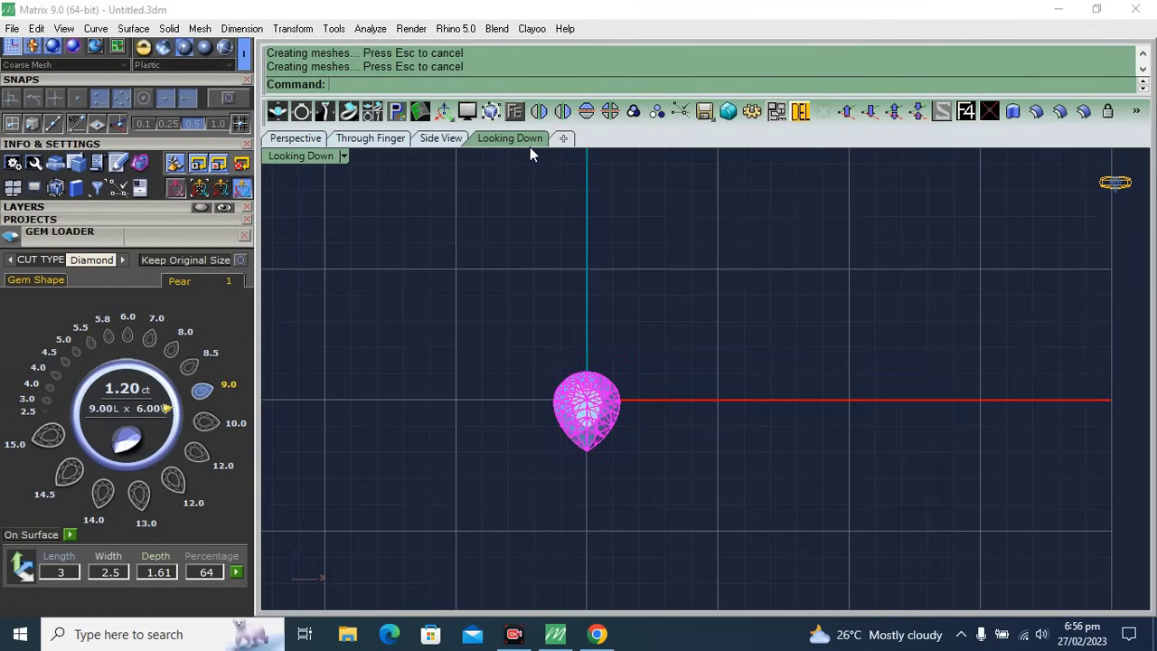
- Create the pear gem's profile, delete the gem keeping its outline, and rotate the outline 180°
left_click(515, 110)
left_click(539, 305)
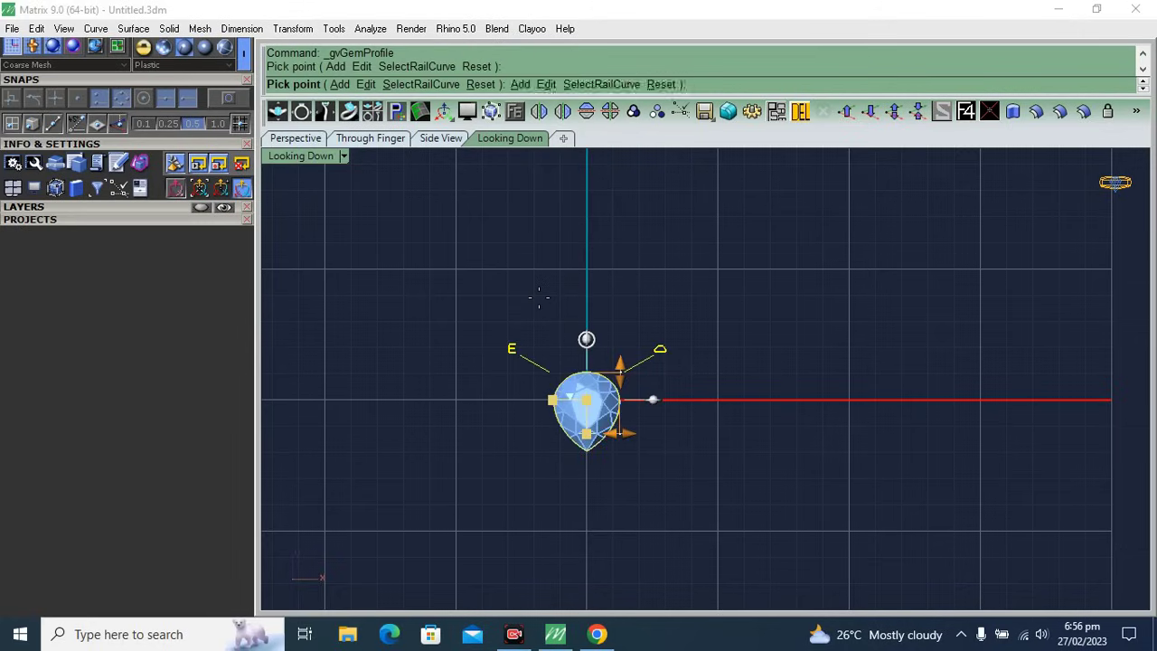
left_click(598, 429)
key("Delete")
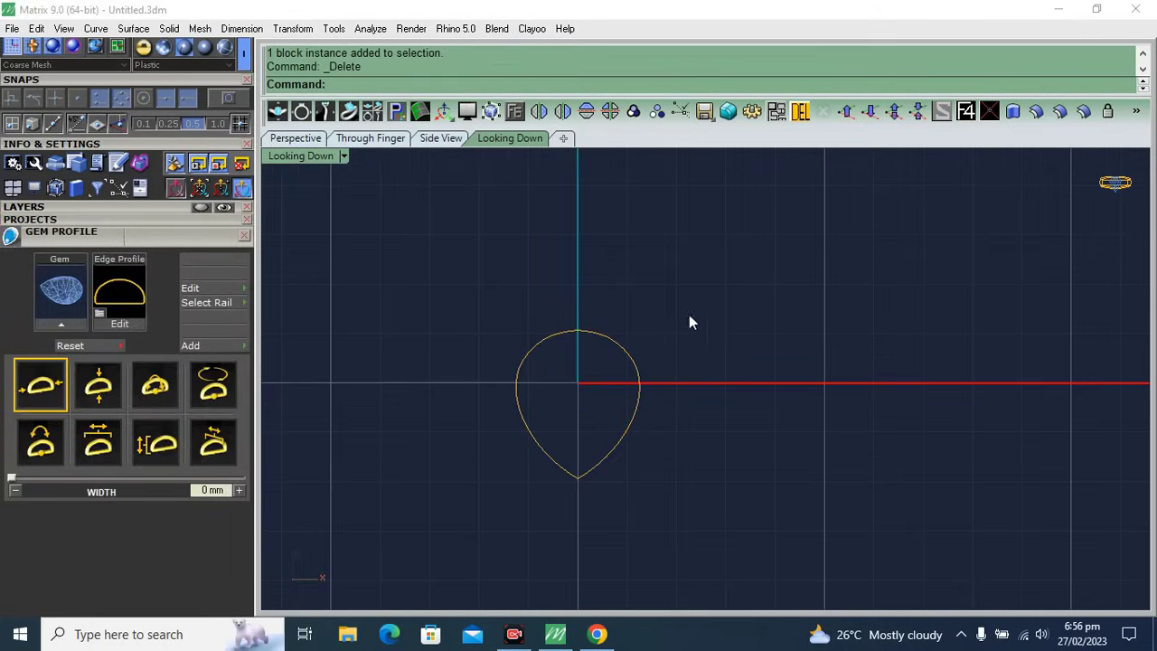
left_click(551, 444)
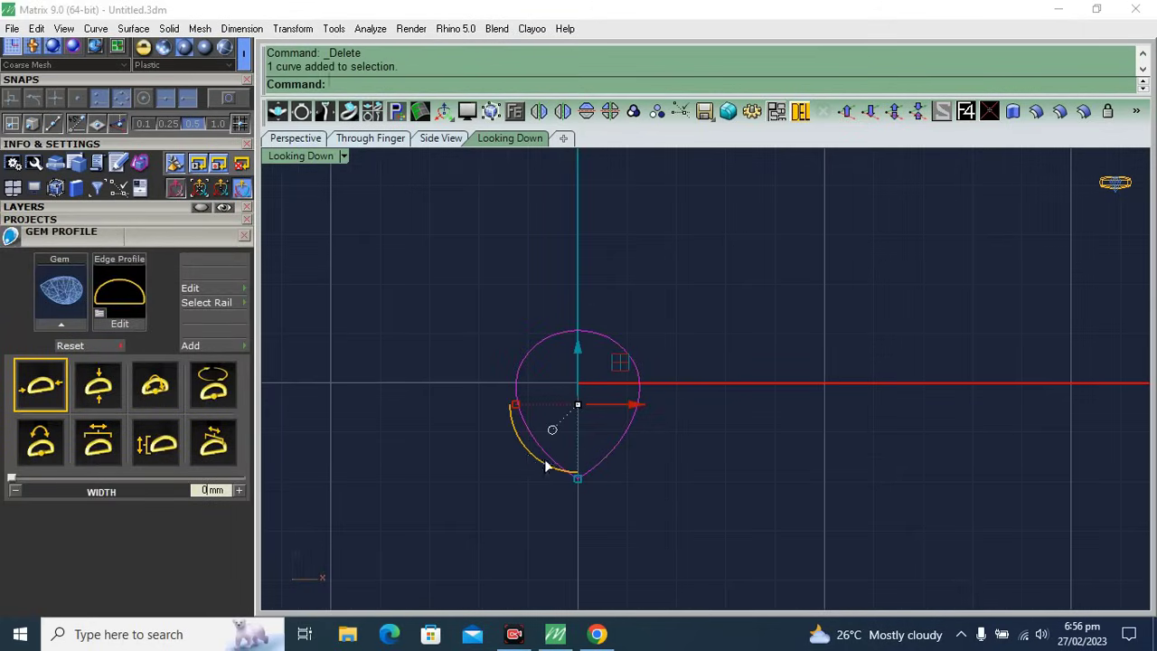
mouse_move(546, 466)
left_mouse_down()
mouse_move(652, 411)
mouse_move(623, 407)
left_mouse_up()
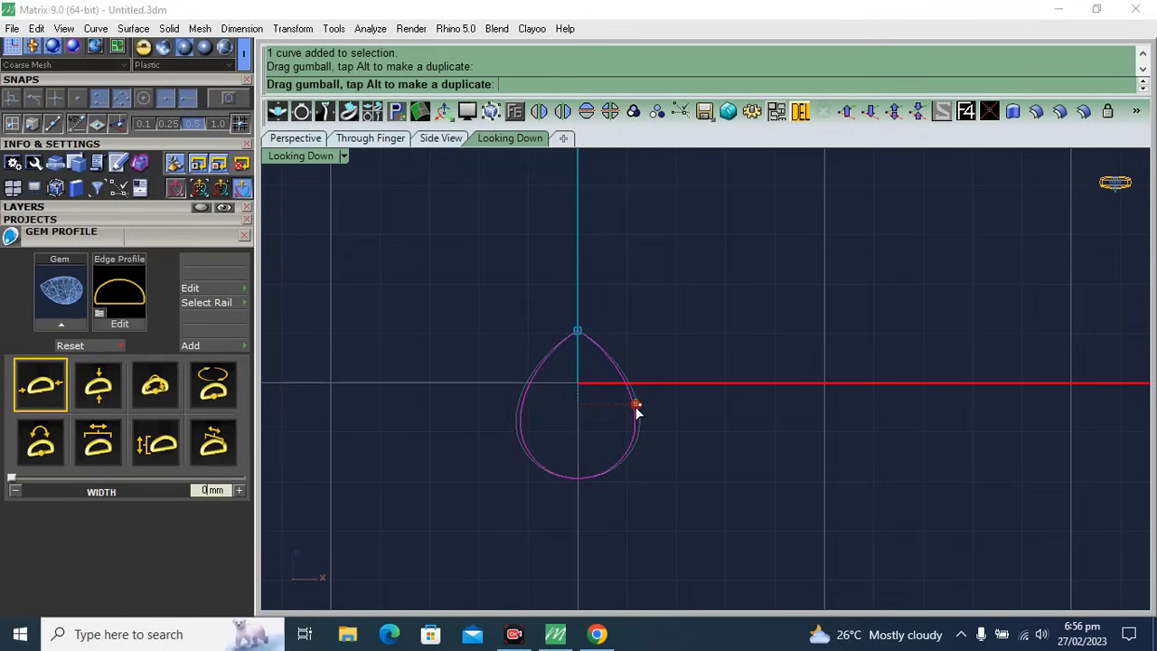
left_click(245, 236)
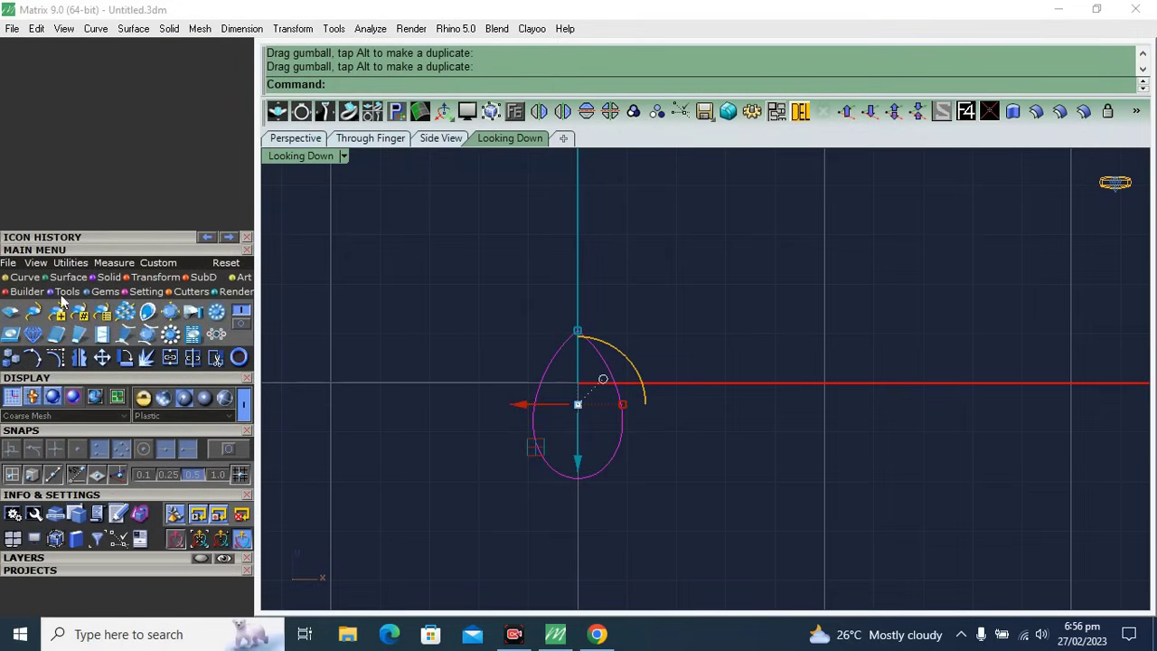
left_click(28, 280)
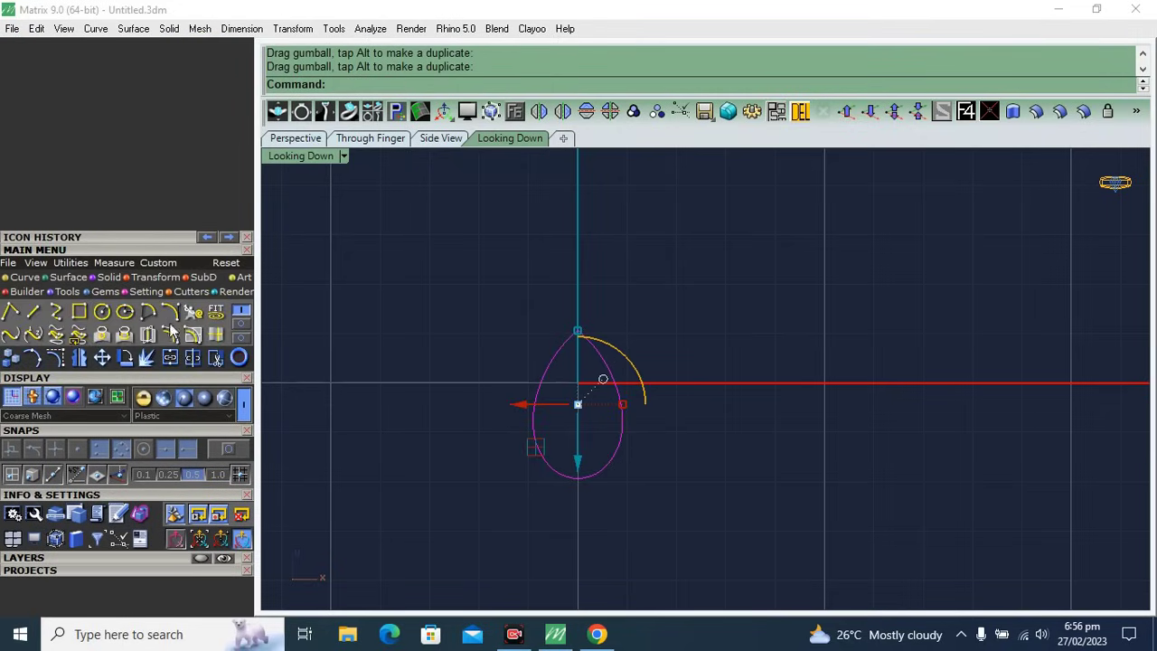
- Offset the pear outline 0.45 inward and fill between both curves with a flat ring surface
key("o")
scroll(548, 383, "up", 5)
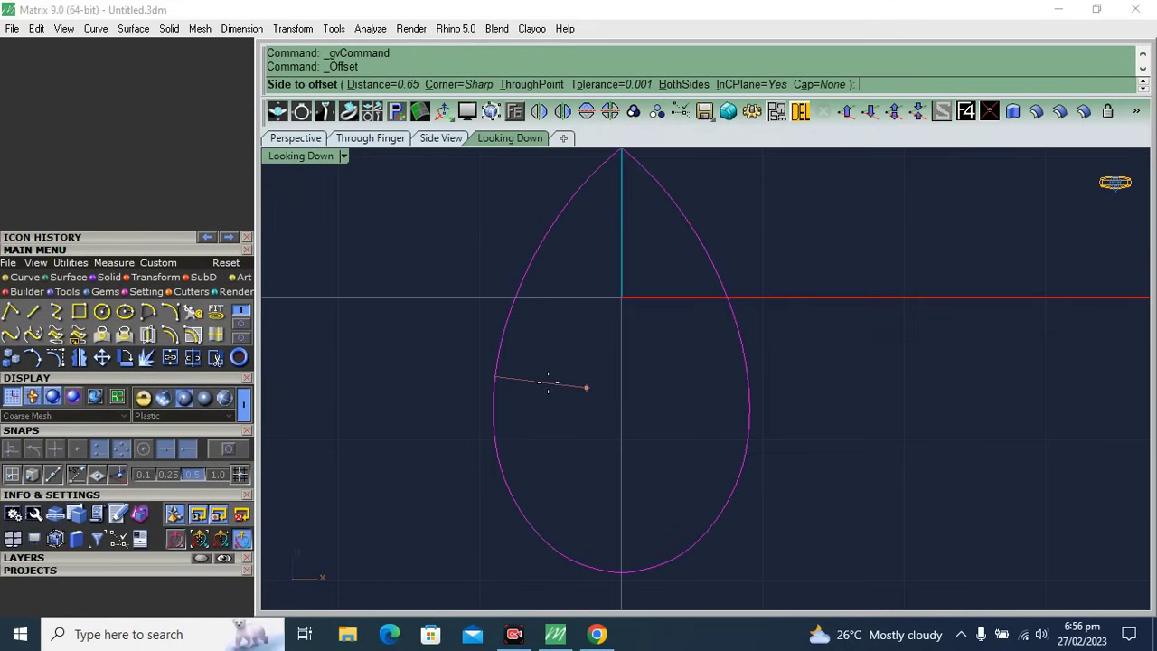
type("45")
key("Return")
left_click(548, 383)
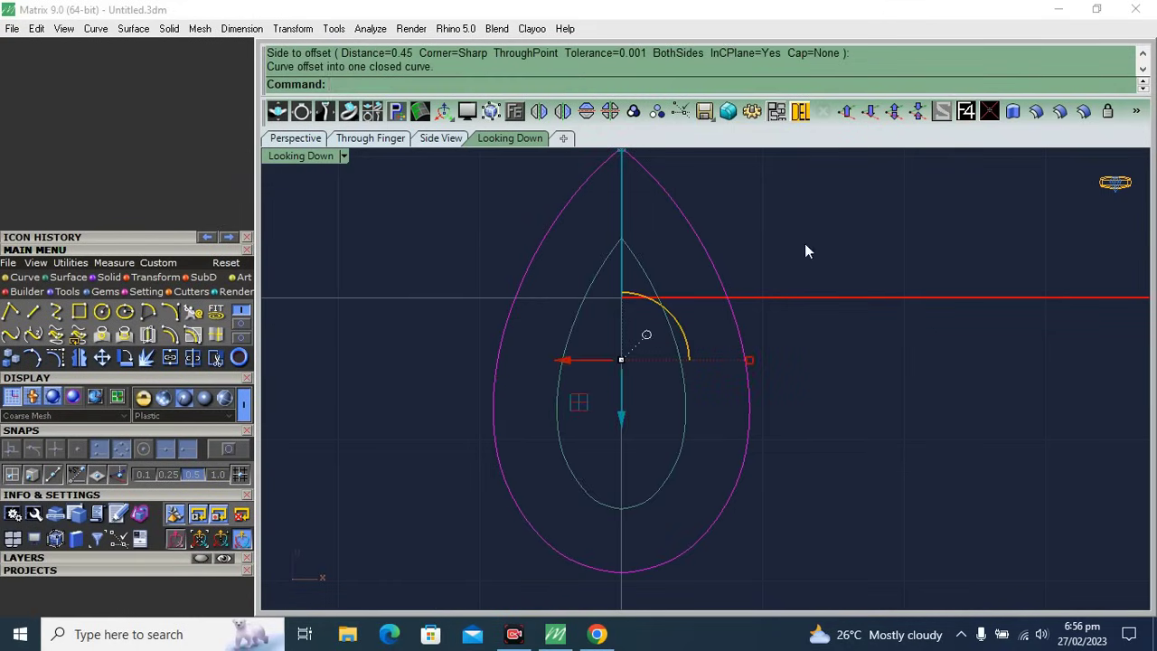
left_click(680, 347)
left_click(101, 291)
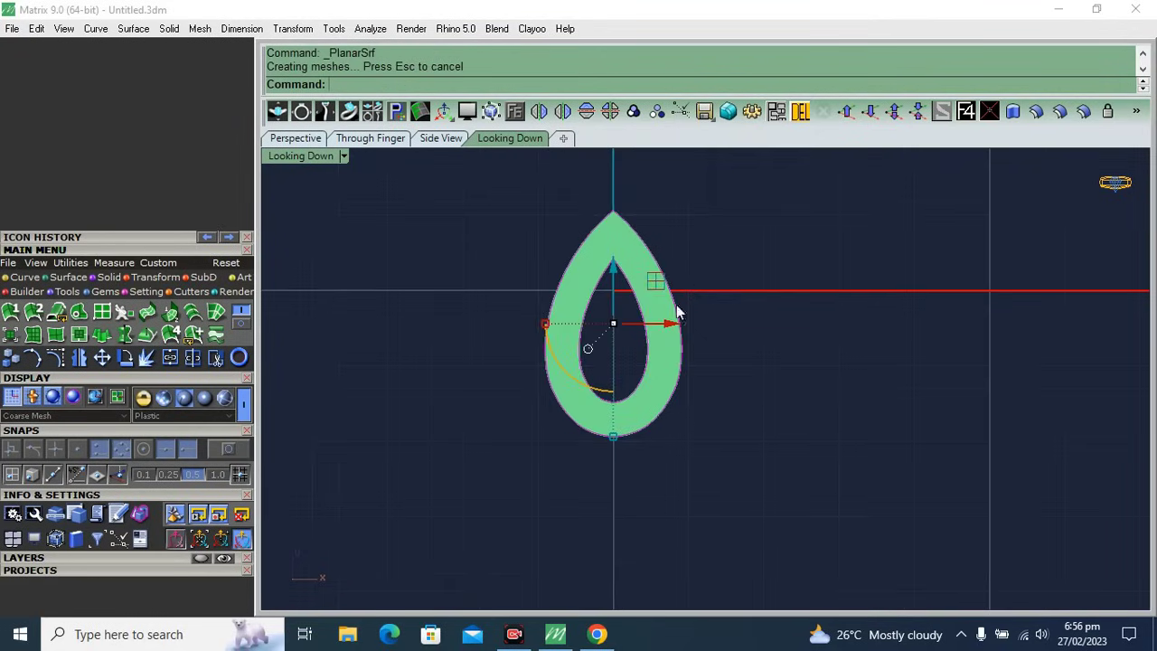
key("Delete")
- Switch to Perspective and thicken the flat ring surface 0.2 into a solid pear frame
left_click(295, 138)
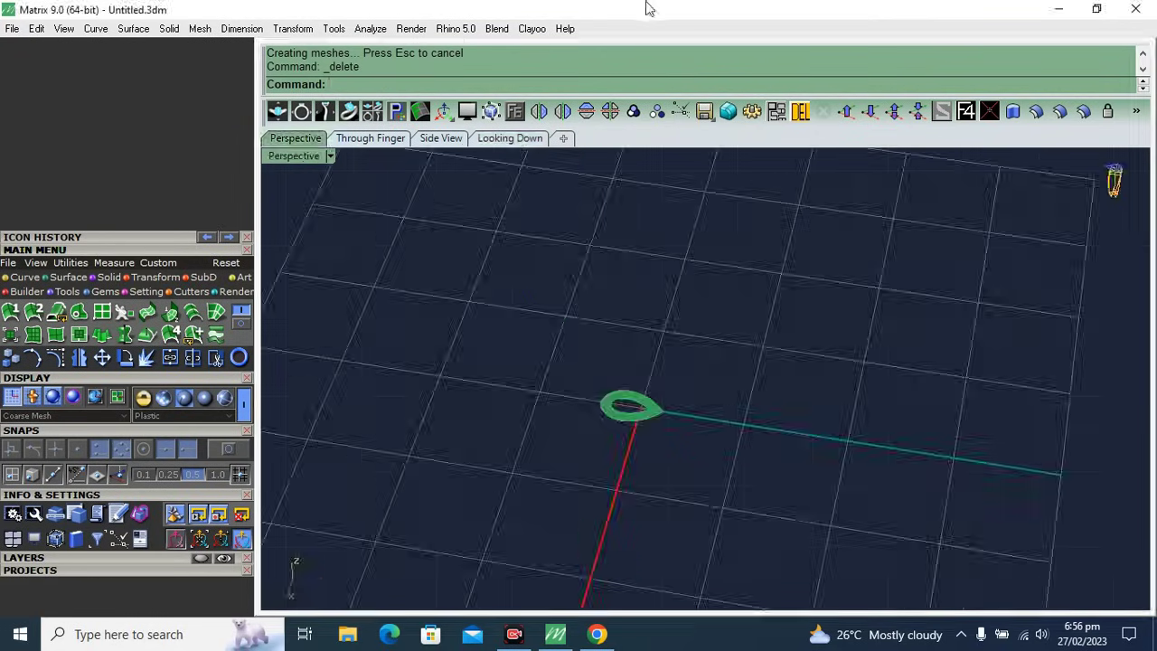
double_click(645, 8)
left_click(1038, 18)
mouse_move(583, 375)
right_mouse_down()
mouse_move(793, 379)
mouse_move(811, 359)
mouse_move(736, 470)
right_mouse_up()
left_click(759, 424)
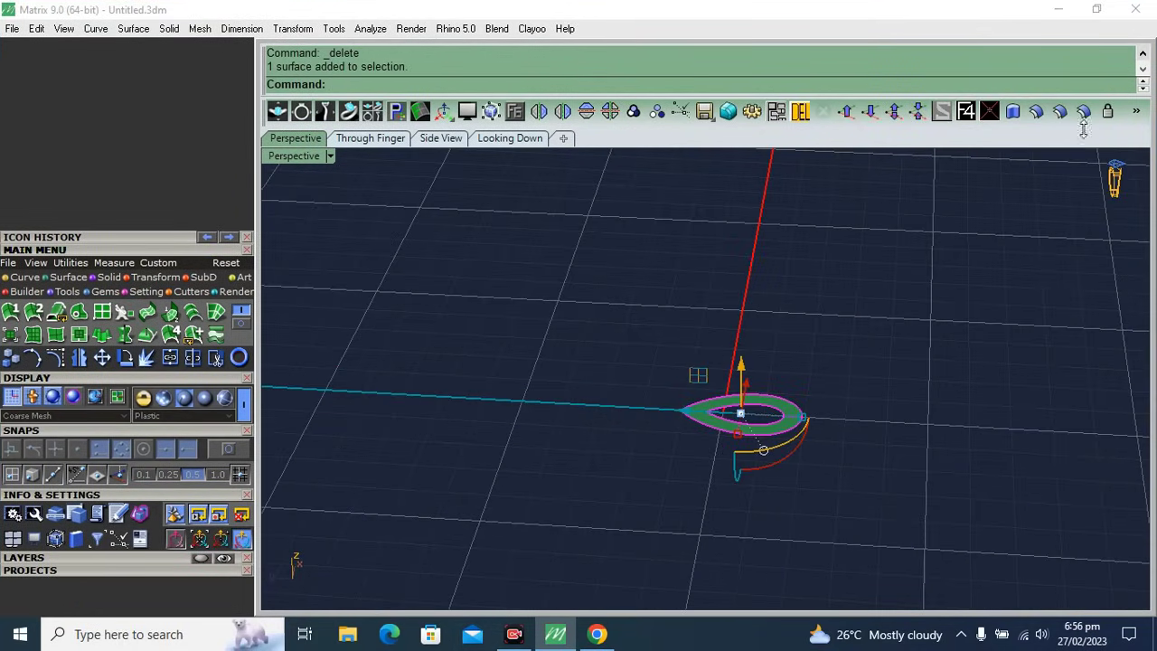
right_click_drag(984, 236, 790, 436)
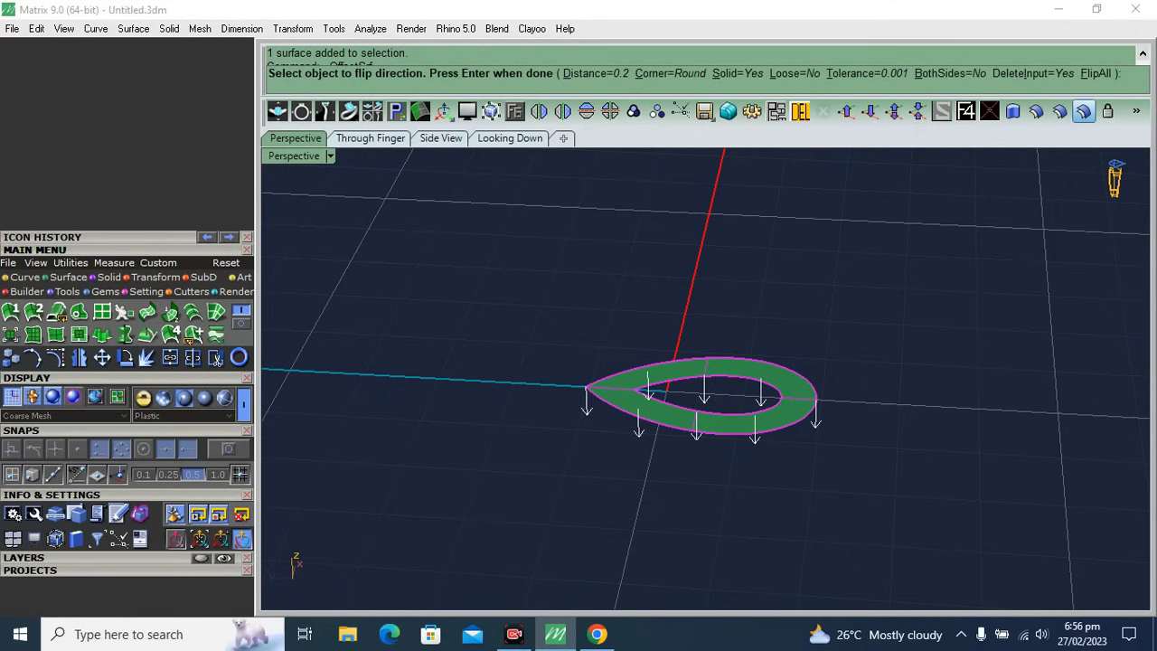
key("Return")
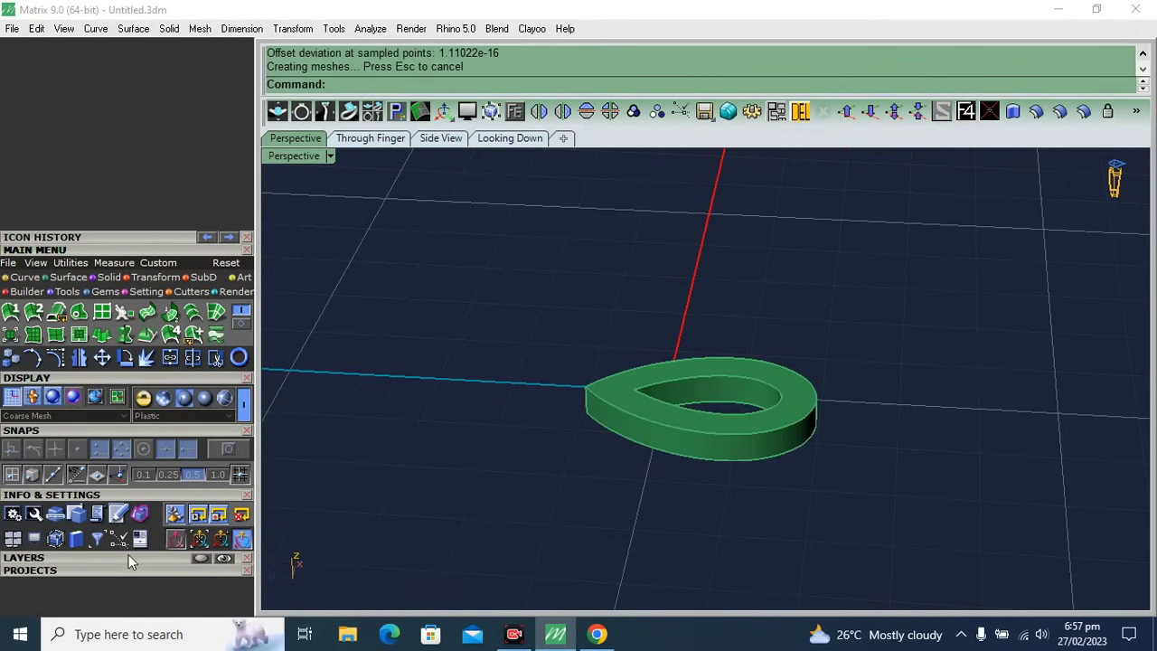
left_click(128, 559)
- Show the fluted bell's layer again and select the teardrop ring
left_click(98, 455)
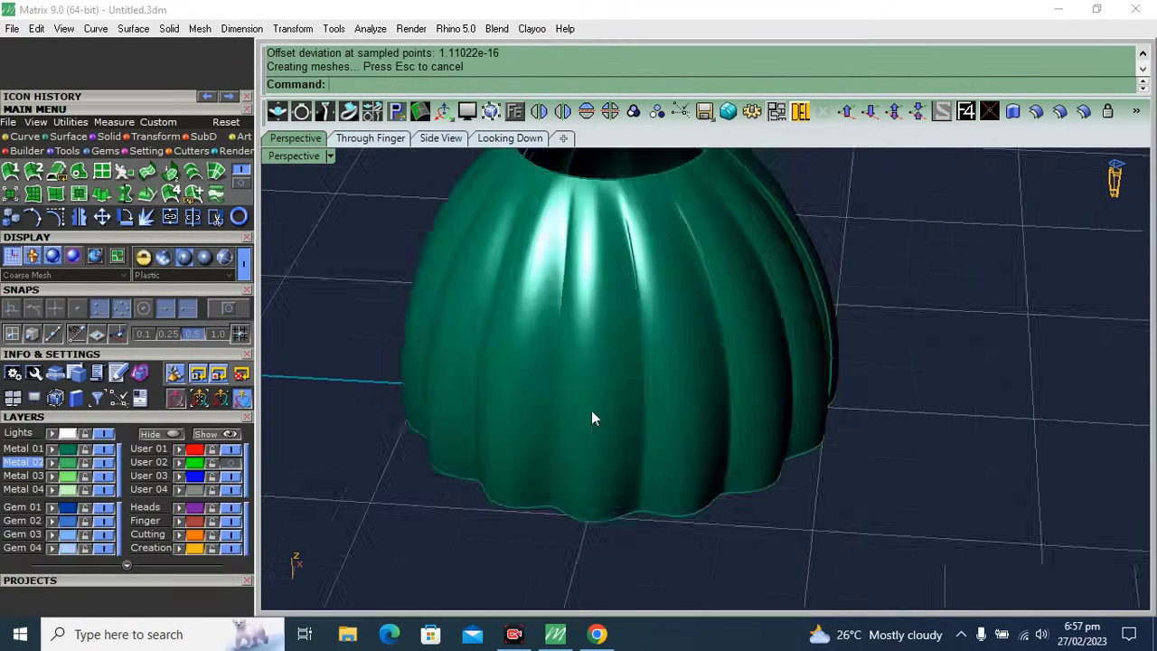
scroll(591, 410, "down", 5)
right_click_drag(591, 411, 650, 470)
left_click(665, 409)
mouse_move(721, 422)
right_mouse_down()
mouse_move(710, 302)
mouse_move(697, 439)
right_mouse_up()
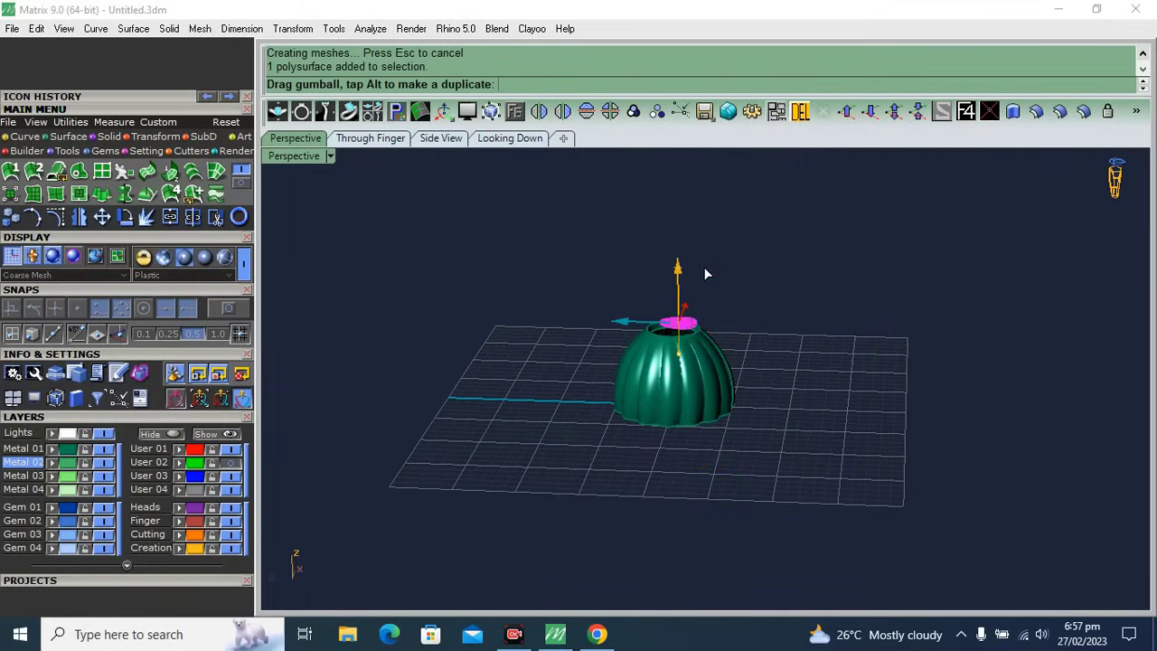
scroll(624, 275, "up", 5)
scroll(618, 273, "up", 2)
- Move the teardrop ring to the bell's top opening and tilt it upright with the gumball
left_click_drag(614, 317, 626, 317)
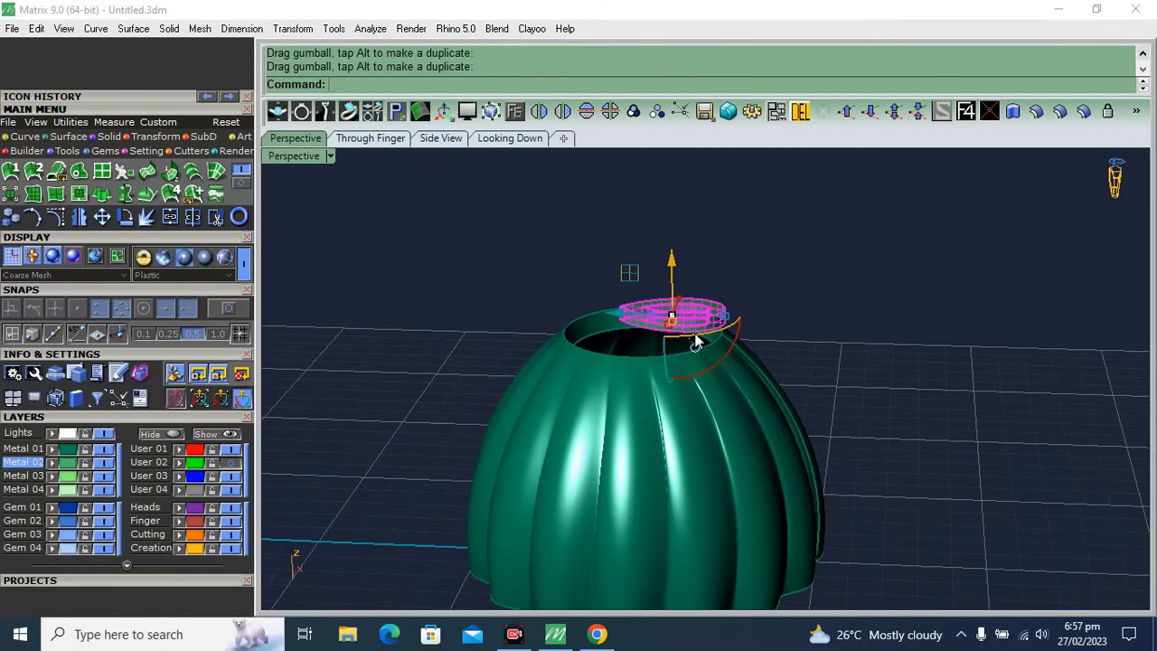
left_click_drag(710, 373, 710, 269)
scroll(704, 295, "up", 2)
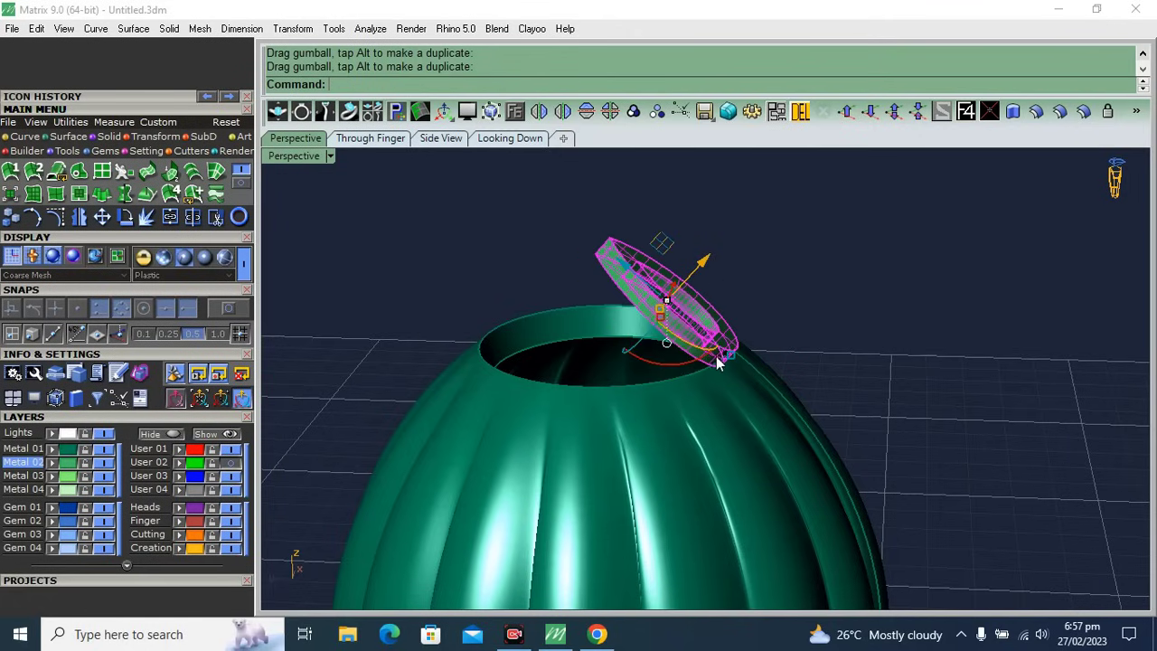
mouse_move(692, 356)
left_mouse_down()
mouse_move(683, 369)
mouse_move(729, 328)
left_mouse_up()
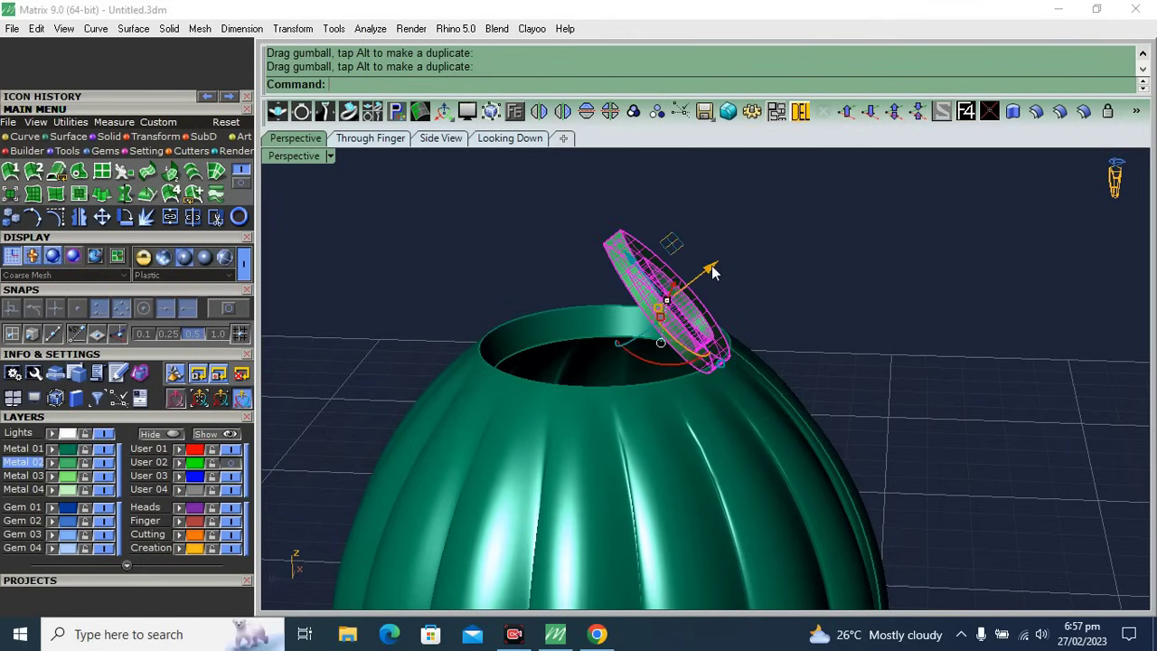
left_click_drag(712, 272, 717, 268)
right_click_drag(717, 268, 656, 333)
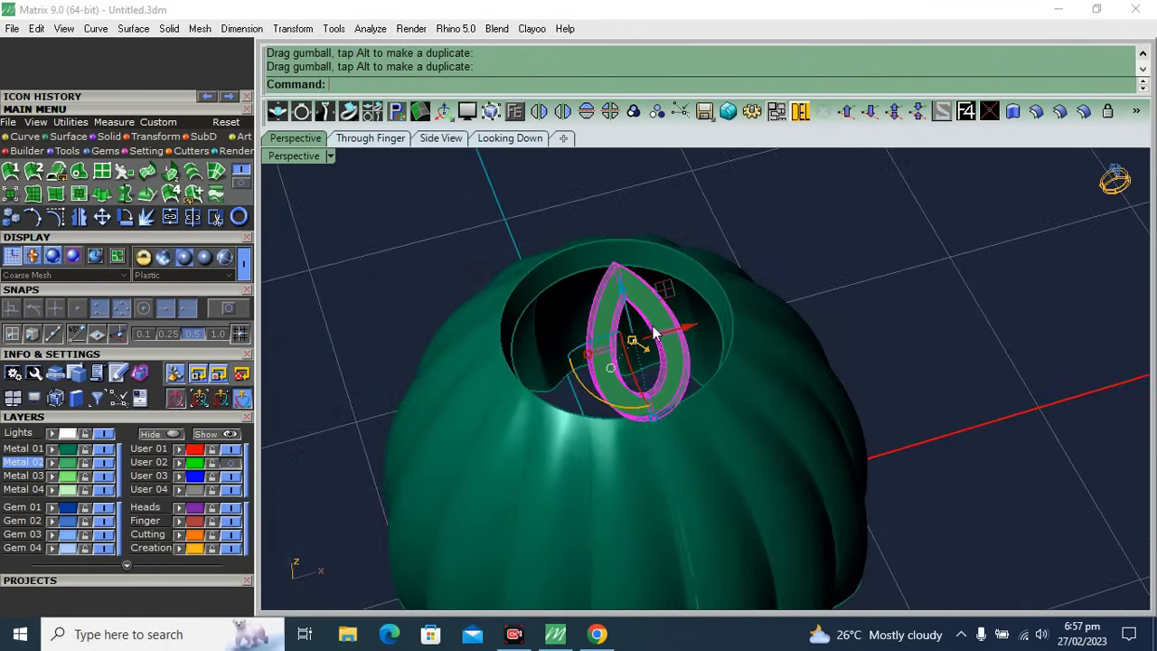
scroll(529, 382, "up", 3)
left_click_drag(530, 382, 534, 383)
scroll(534, 382, "down", 3)
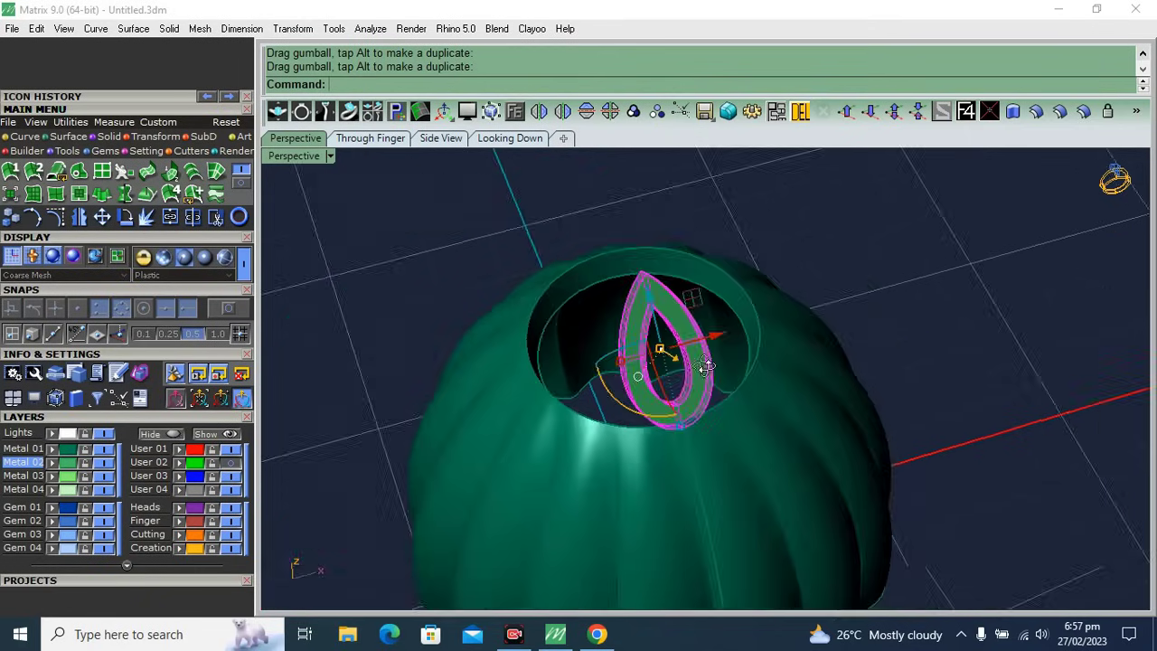
right_click_drag(706, 365, 796, 360)
left_click(155, 137)
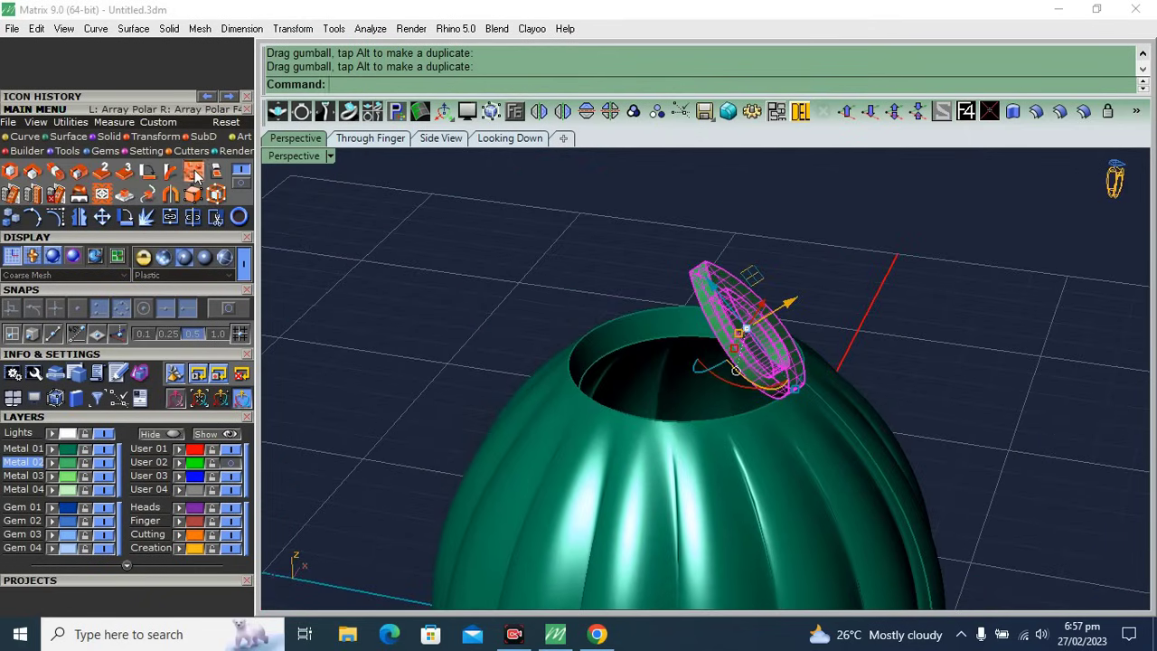
- Try a polar array of the ring with 8, then 6 copies, and undo it
left_click(194, 171)
key("BackSpace")
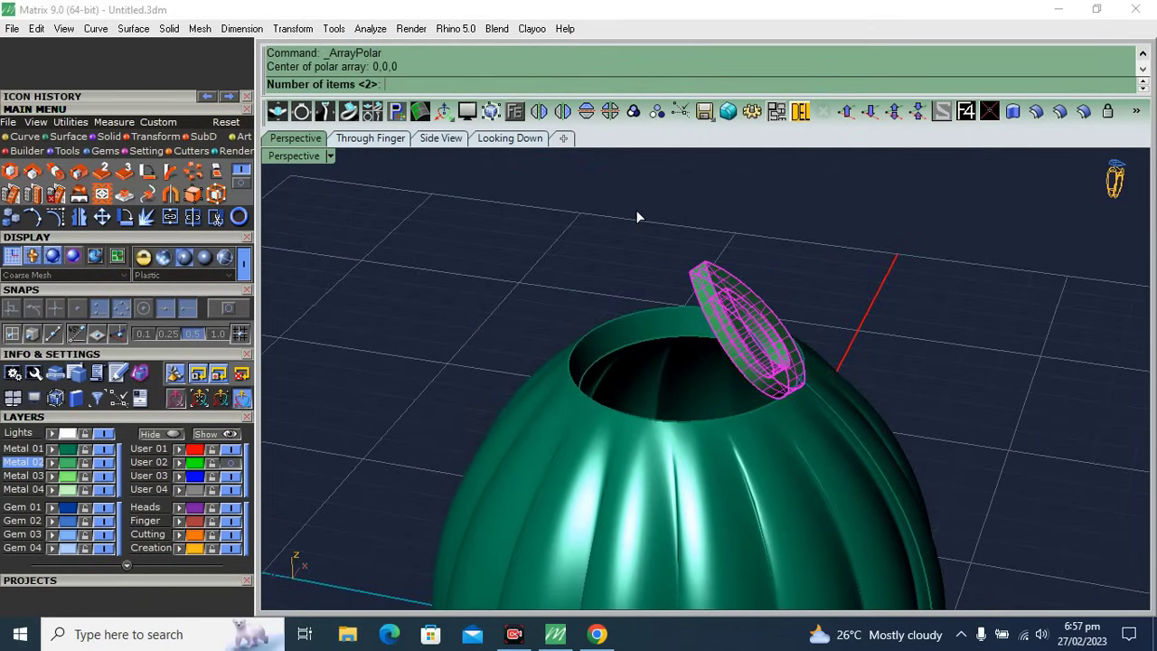
type("8")
key("Return")
key("Return")
right_click_drag(818, 282, 649, 562)
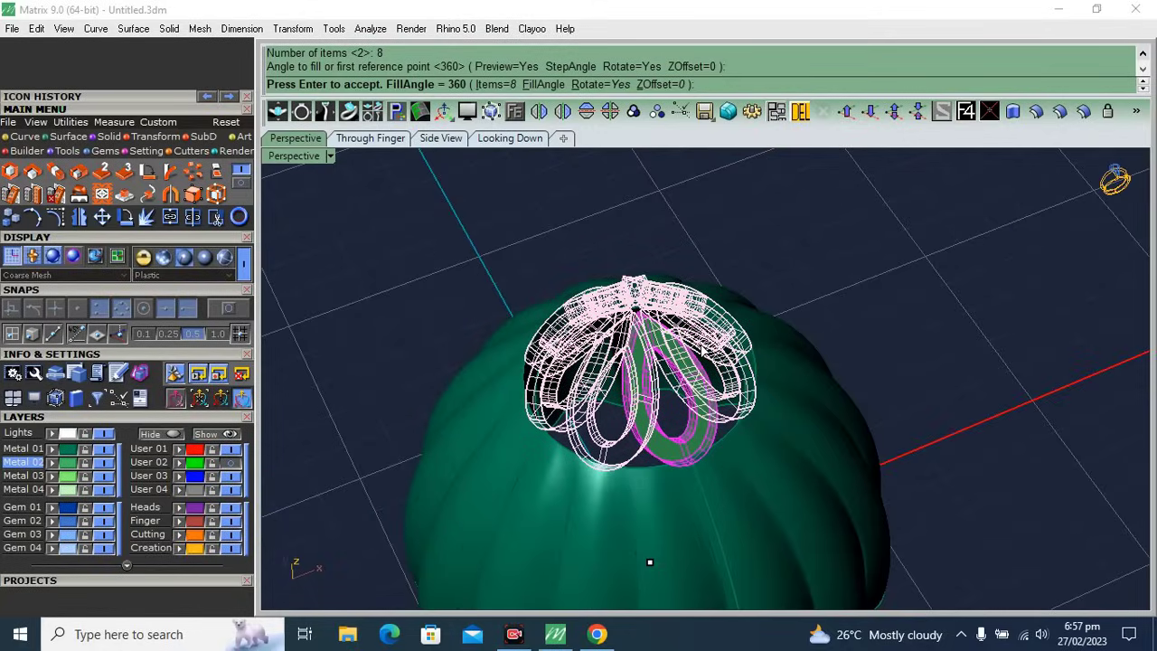
left_click(492, 84)
type("6")
key("Return")
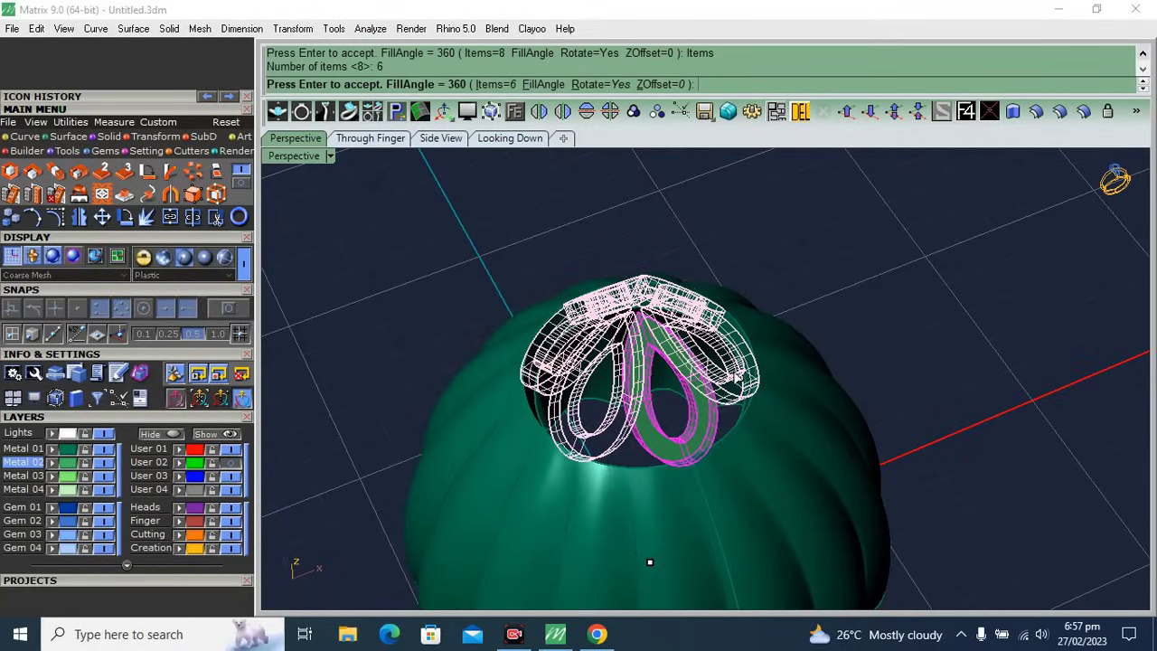
key("Return")
scroll(633, 402, "up", 2)
key("ctrl+z")
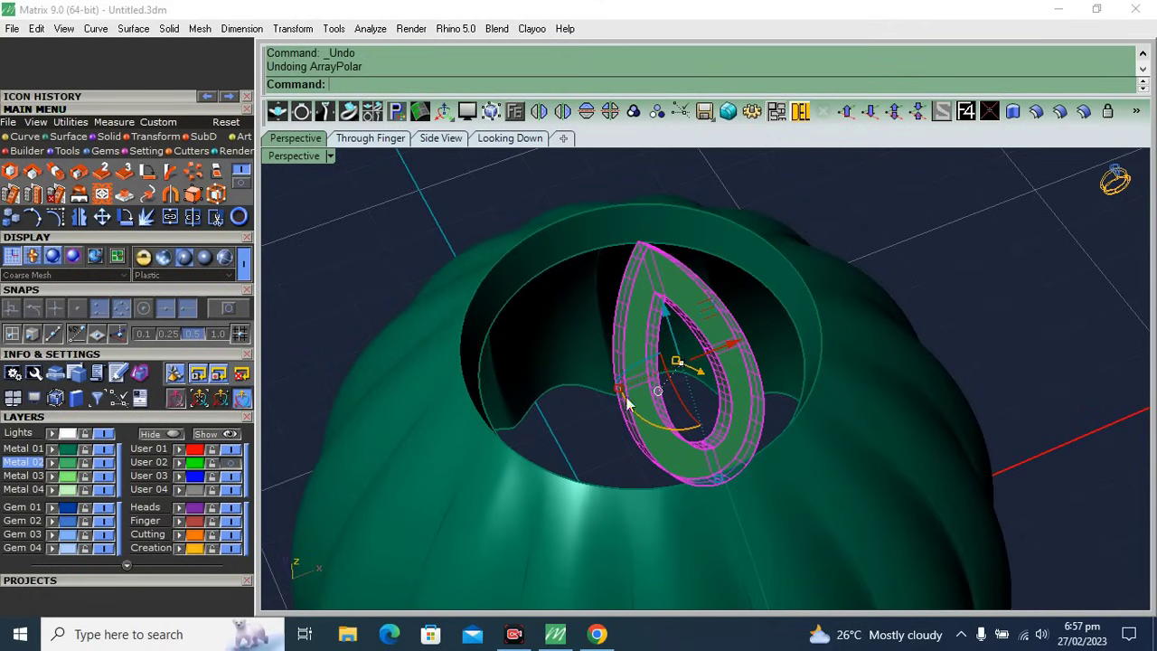
- Rotate the teardrop loop to a new angle and restart the polar array centred on 0,0,0
left_click_drag(619, 398, 639, 400)
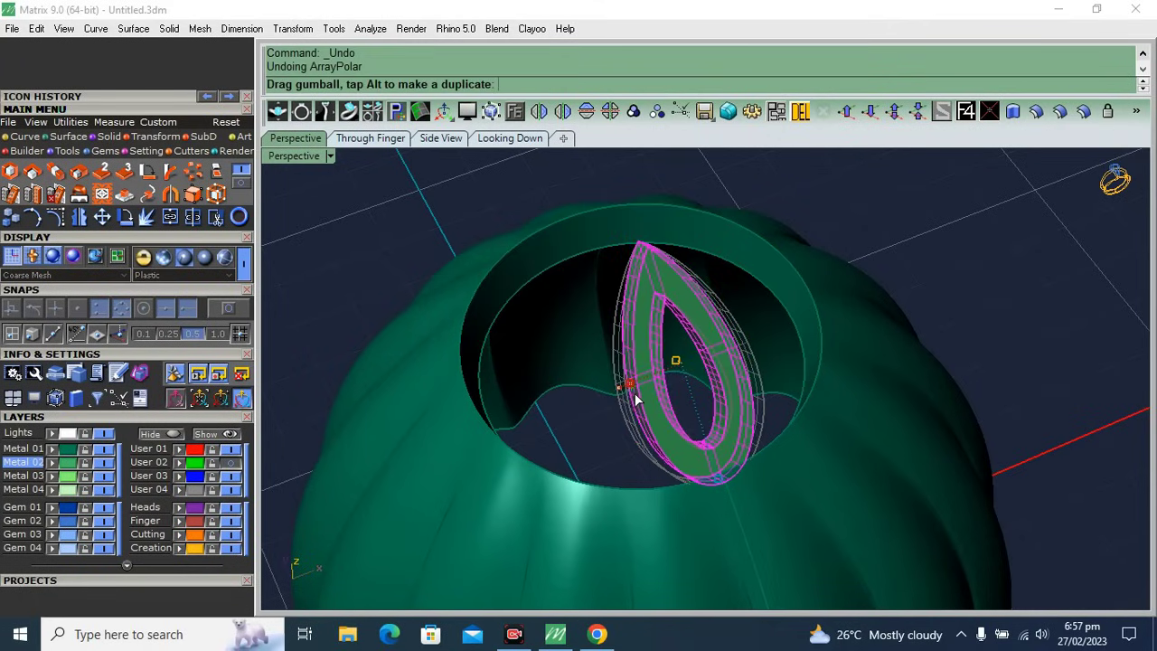
key("Return")
type("0")
key("Return")
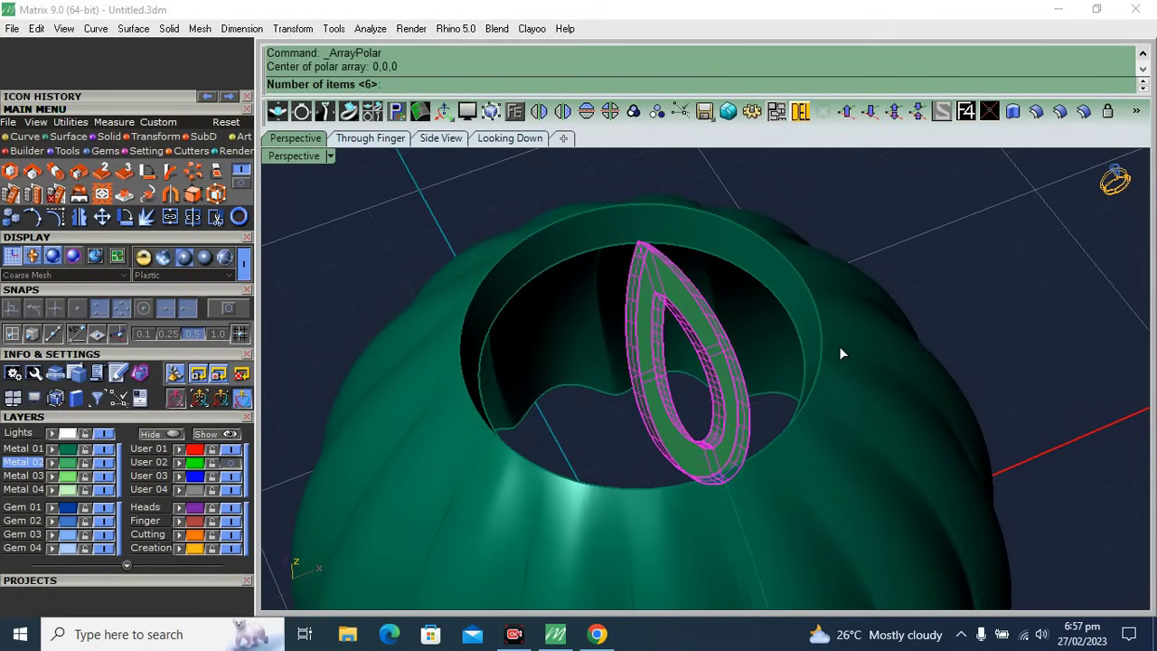
type("8")
key("Return")
key("Return")
- Tilt the arrayed teardrop loop outward with the gumball, undoing one overshooting adjustment
mouse_move(839, 359)
right_mouse_down()
mouse_move(796, 398)
mouse_move(758, 312)
right_mouse_up()
left_click_drag(805, 295, 823, 293)
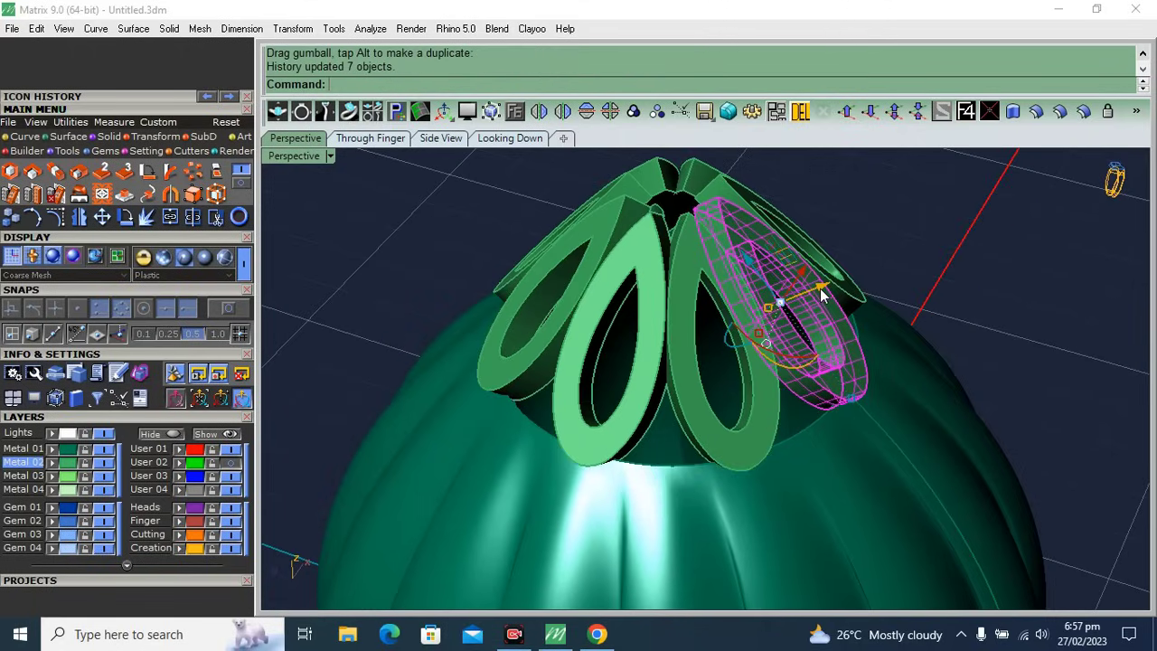
left_click_drag(741, 269, 759, 262)
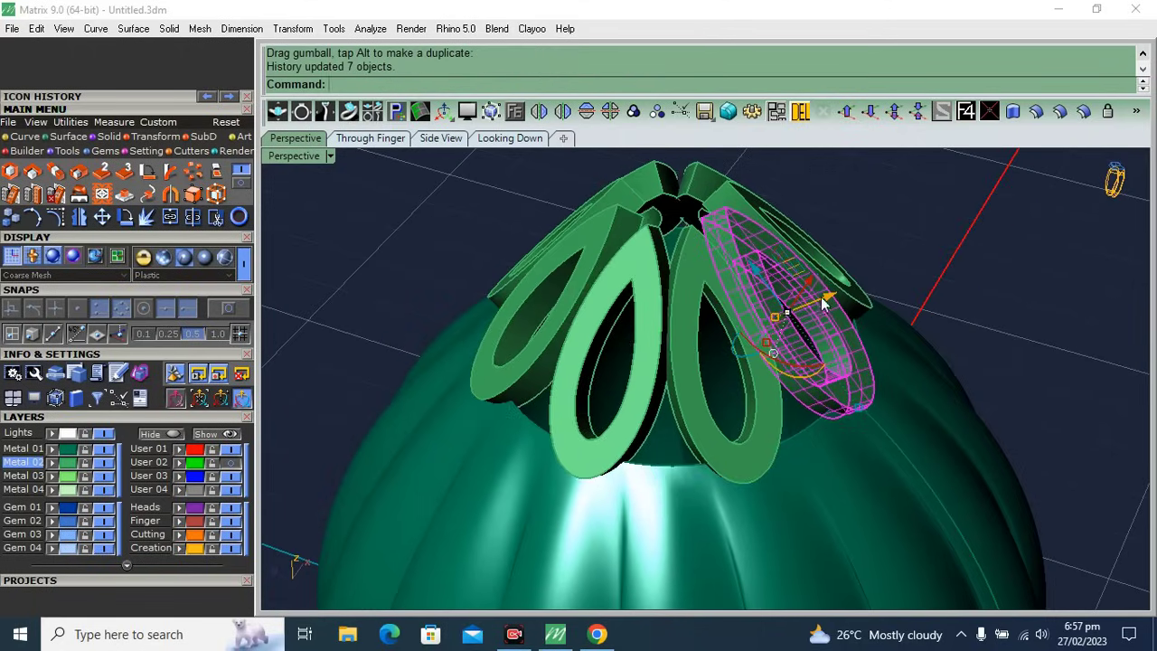
right_click_drag(759, 262, 838, 273)
left_click_drag(798, 330, 949, 274)
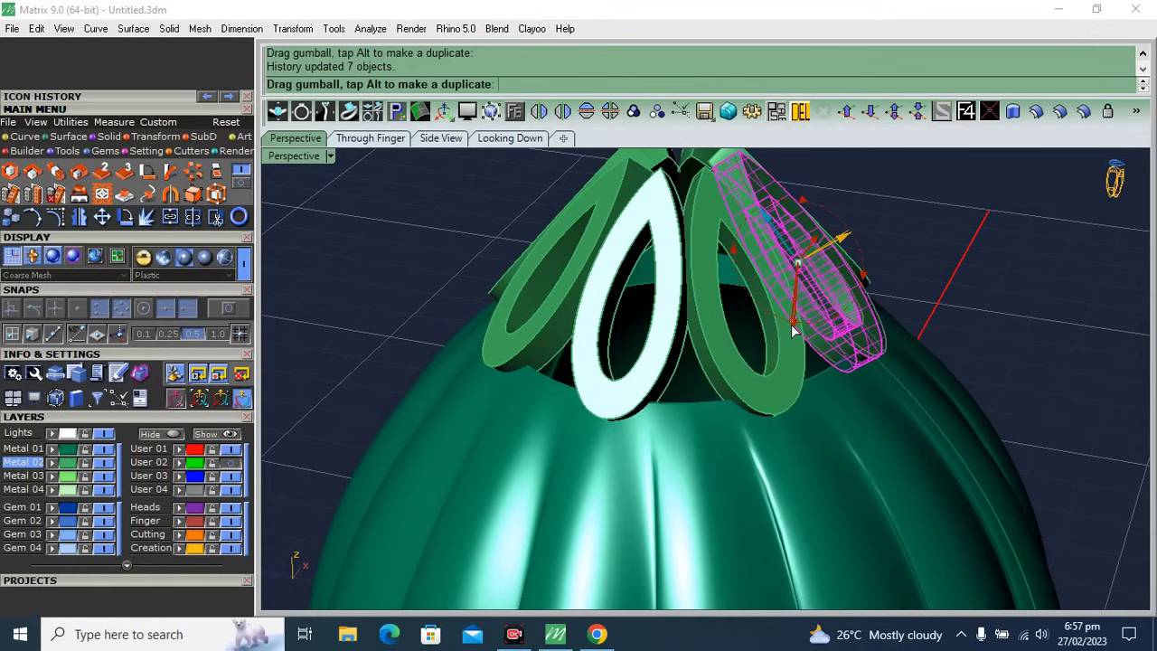
key("ctrl+z")
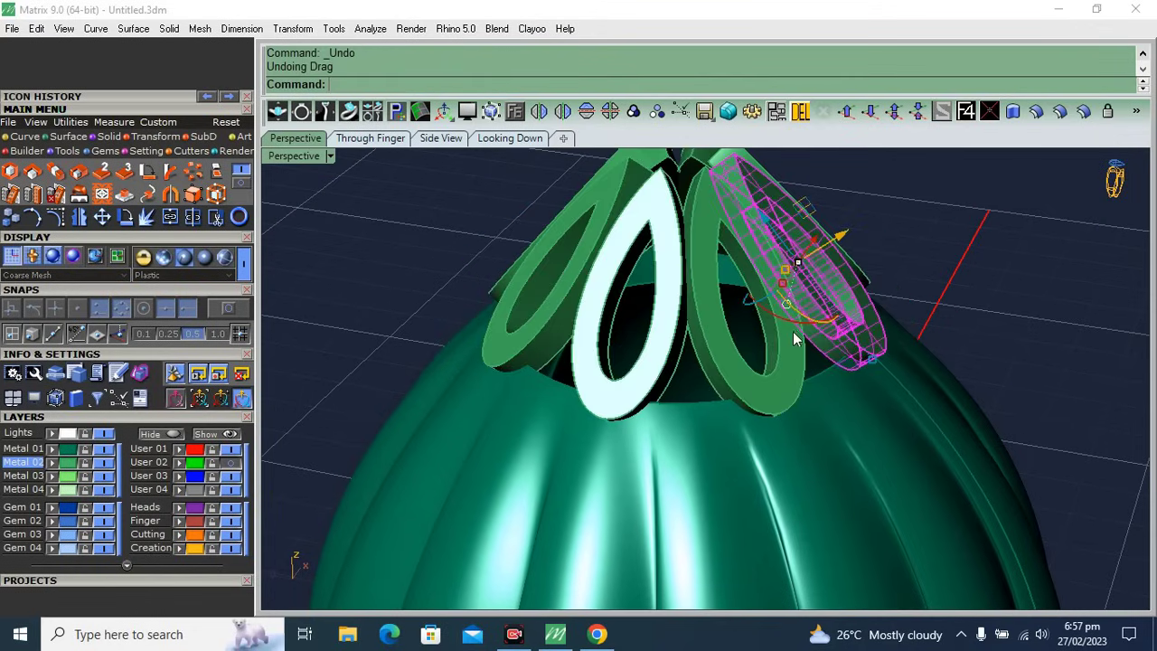
left_click_drag(780, 323, 859, 249)
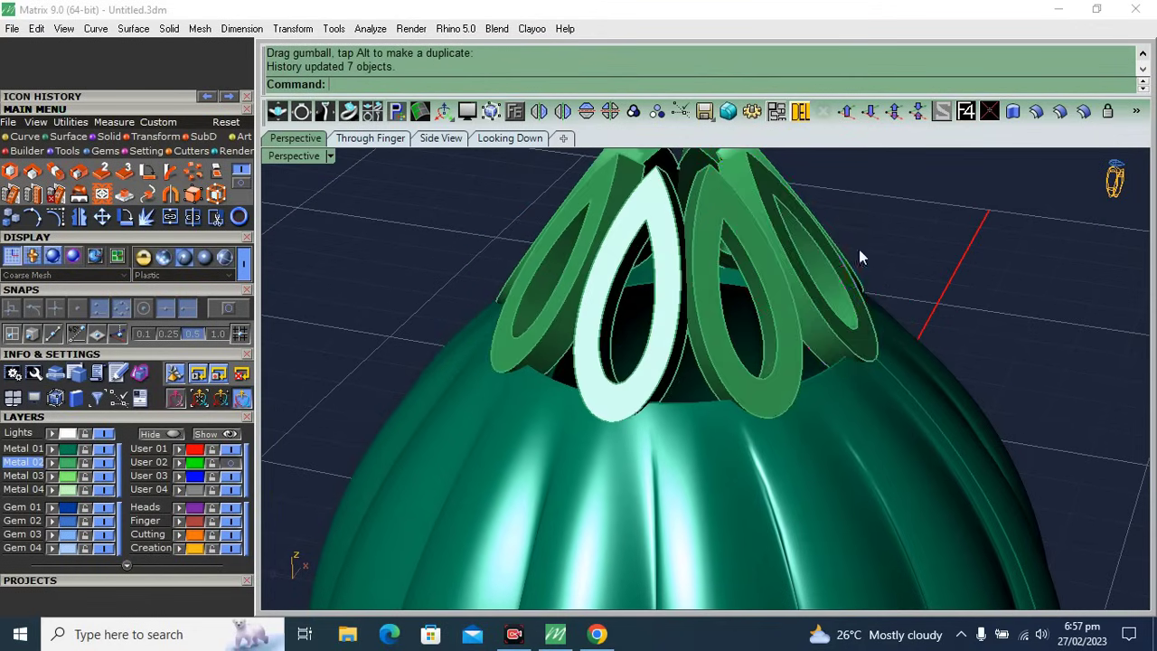
- Select one teardrop loop and rotate it so all eight flare outward together
scroll(807, 303, "down", 4)
right_click_drag(807, 303, 893, 280)
scroll(812, 309, "up", 4)
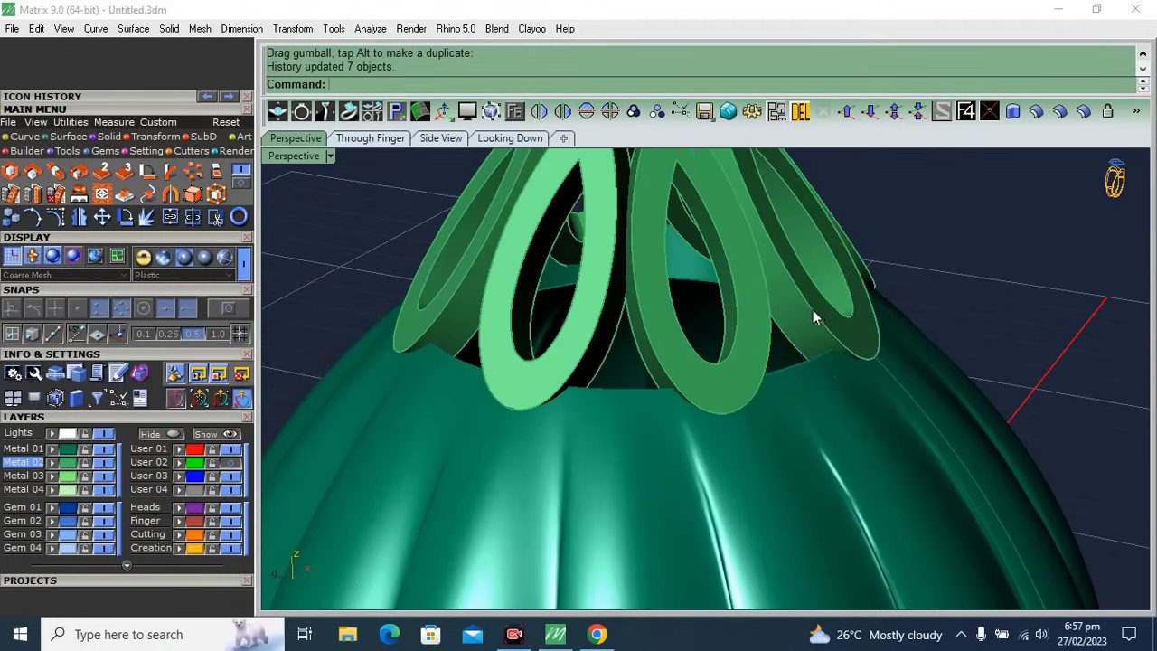
left_click(775, 294)
mouse_move(773, 300)
left_mouse_down()
mouse_move(814, 195)
mouse_move(928, 187)
left_mouse_up()
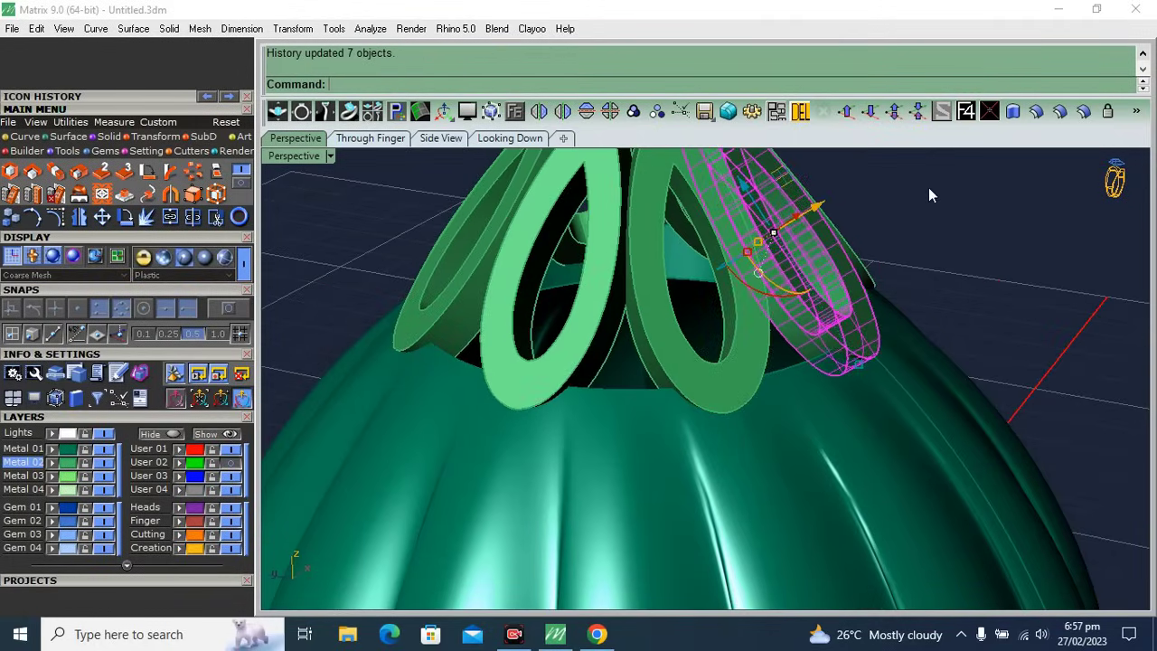
left_click(928, 187)
right_click_drag(928, 187, 834, 298)
- Fillet the teardrop loop edges with a 0.15 radius applied to all handles via SetAll
left_click(112, 137)
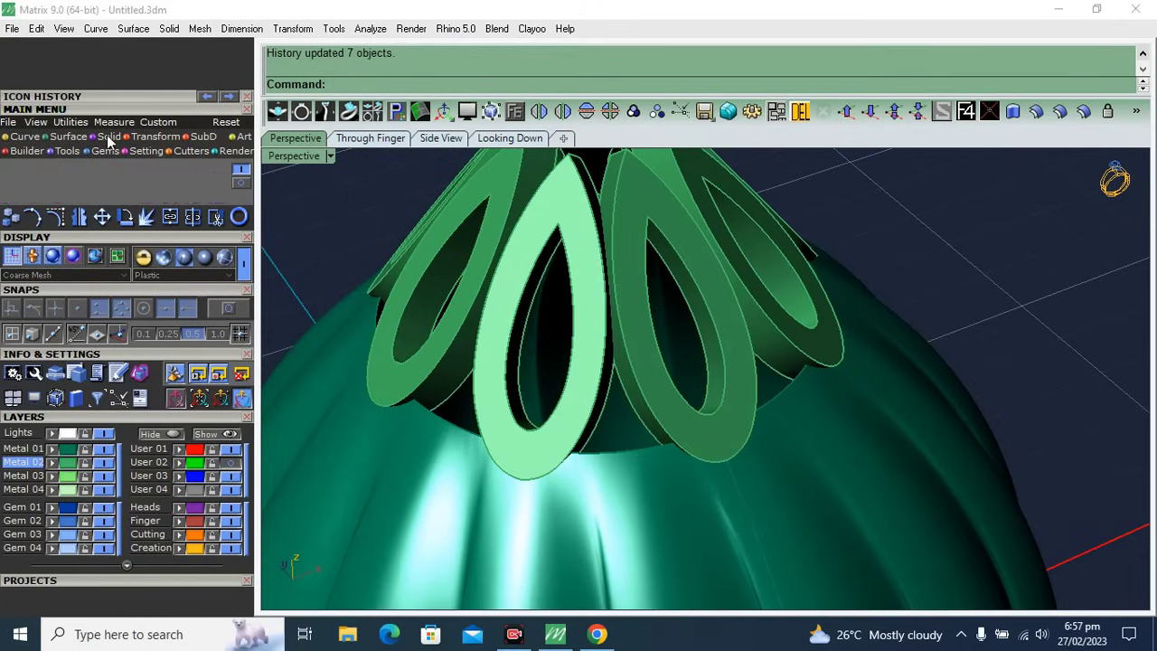
left_click(149, 172)
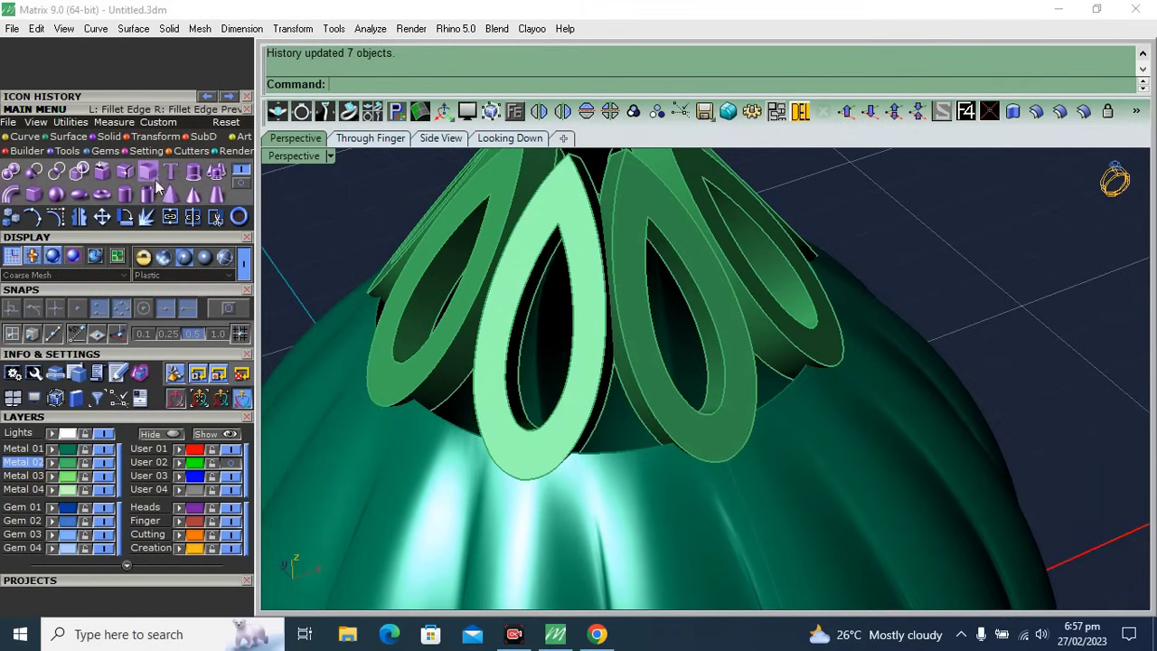
left_click(651, 397)
key("Return")
right_click_drag(764, 390, 600, 239)
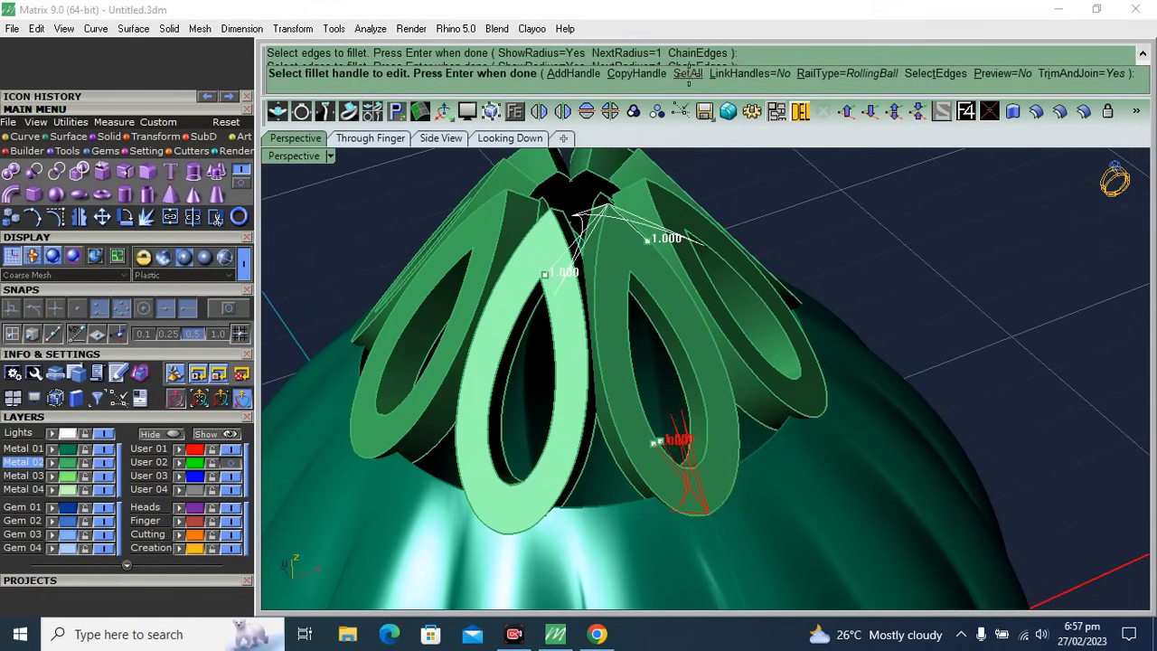
left_click(689, 72)
type(".15")
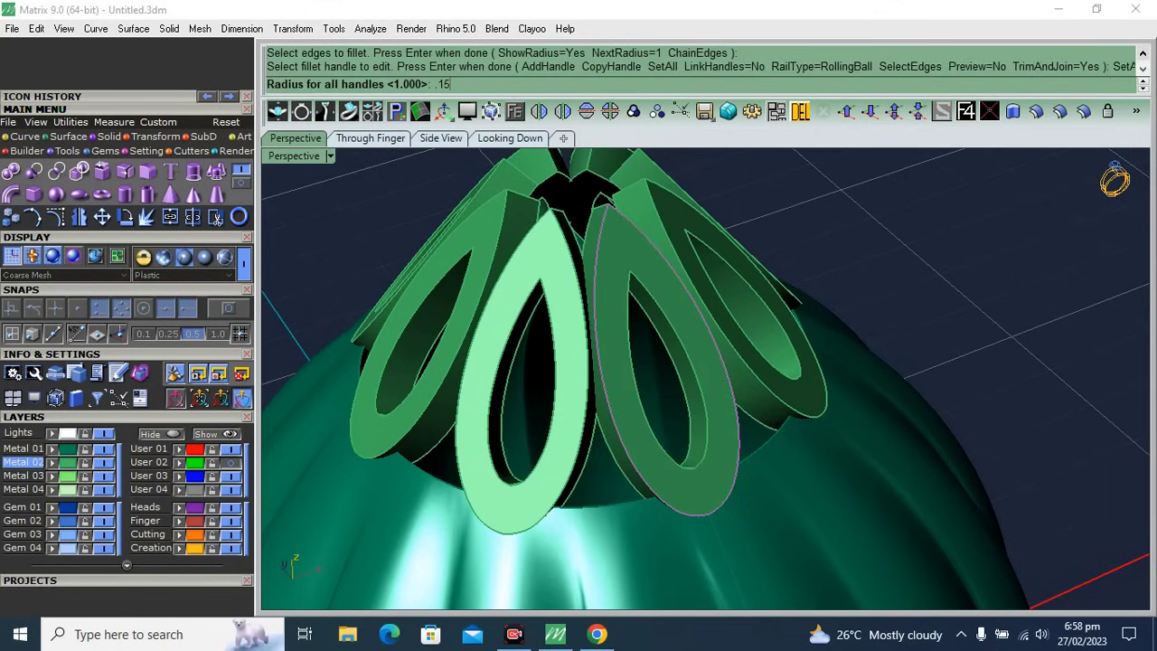
key("Return")
key("Return")
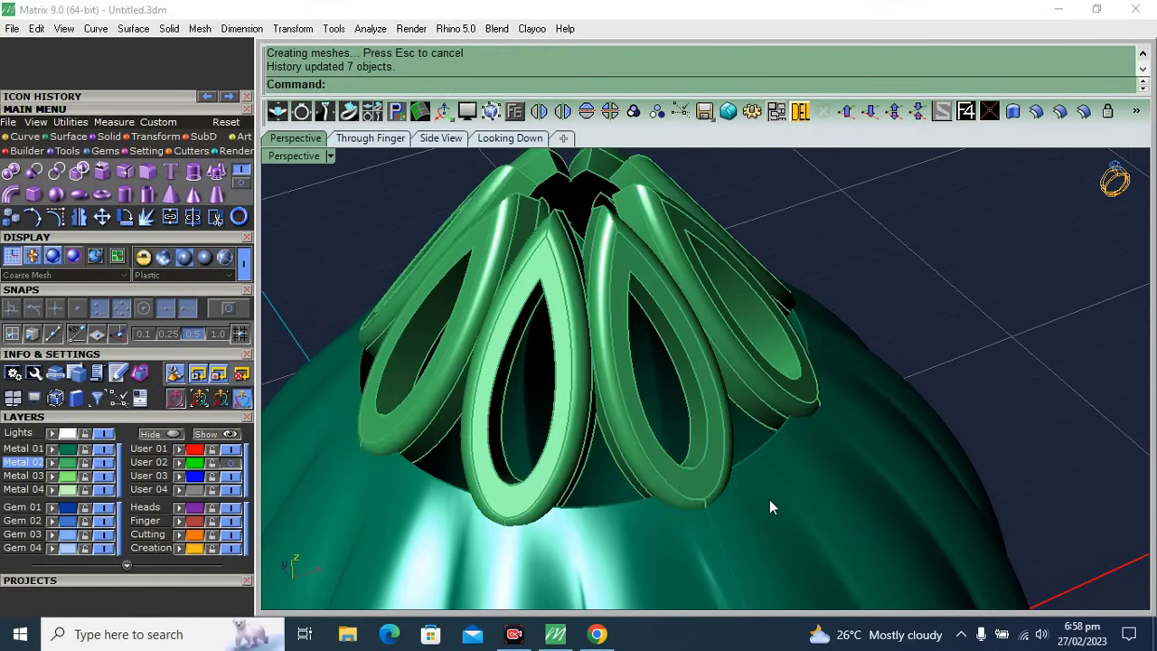
scroll(769, 506, "down", 3)
mouse_move(769, 506)
right_mouse_down()
mouse_move(669, 371)
mouse_move(787, 377)
right_mouse_up()
scroll(704, 335, "down", 2)
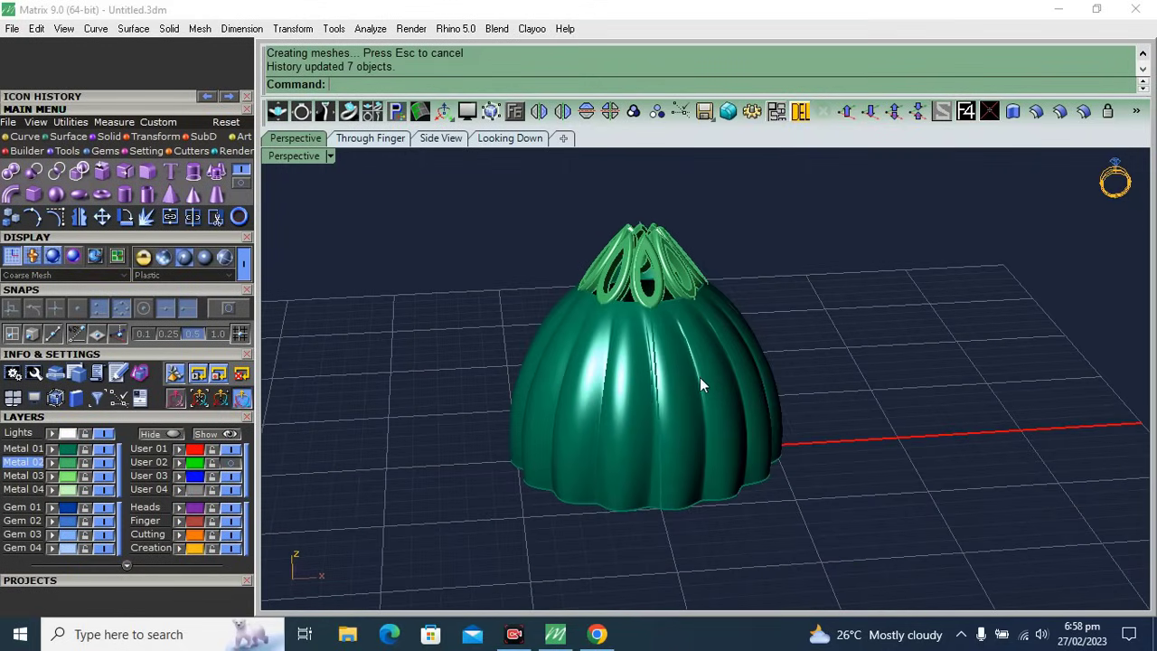
- Create a sphere centred at 0,0,0 in the top-down Looking Down view
right_click_drag(733, 431, 678, 244)
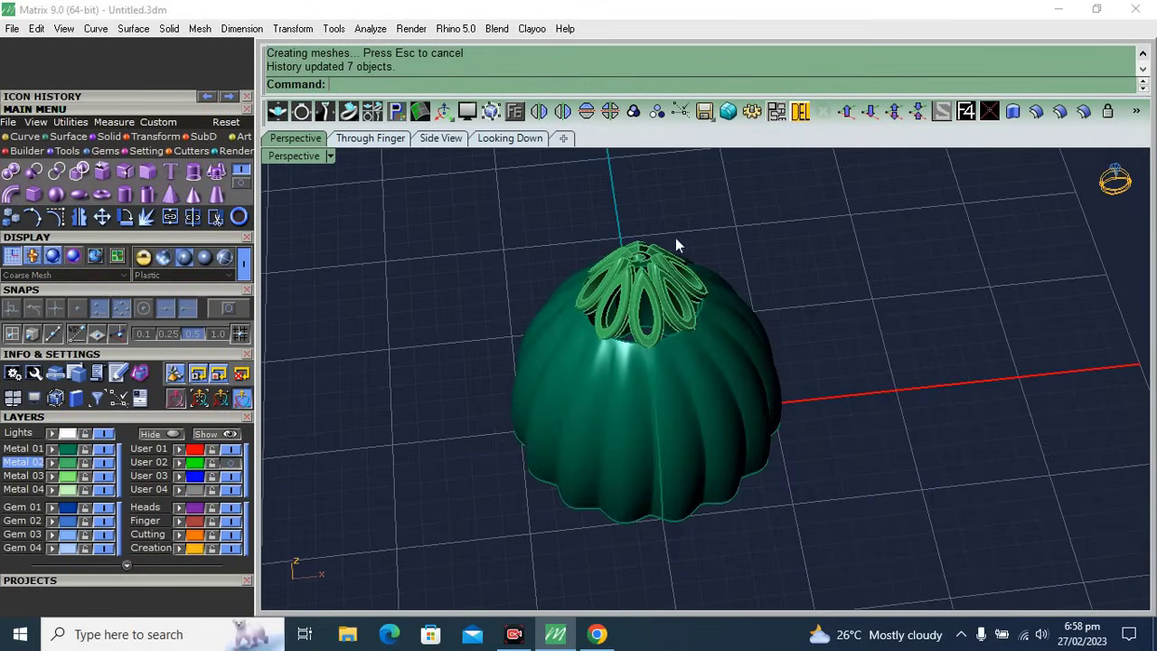
left_click(510, 137)
scroll(497, 231, "down", 2)
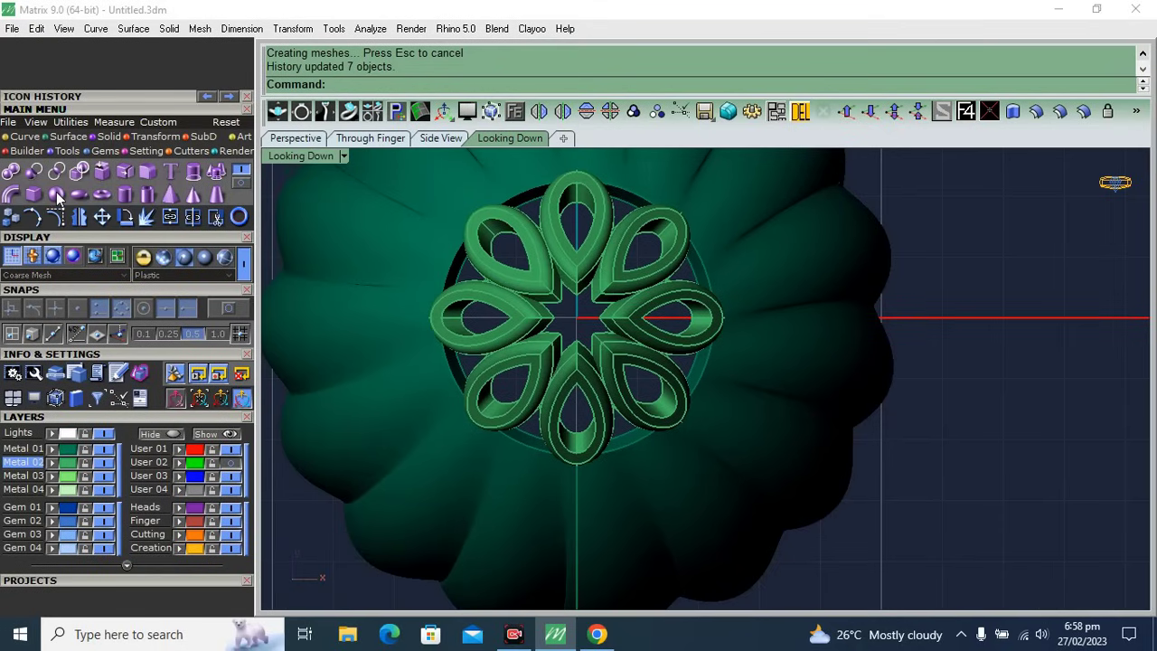
left_click(239, 217)
type("0,0,0")
key("Return")
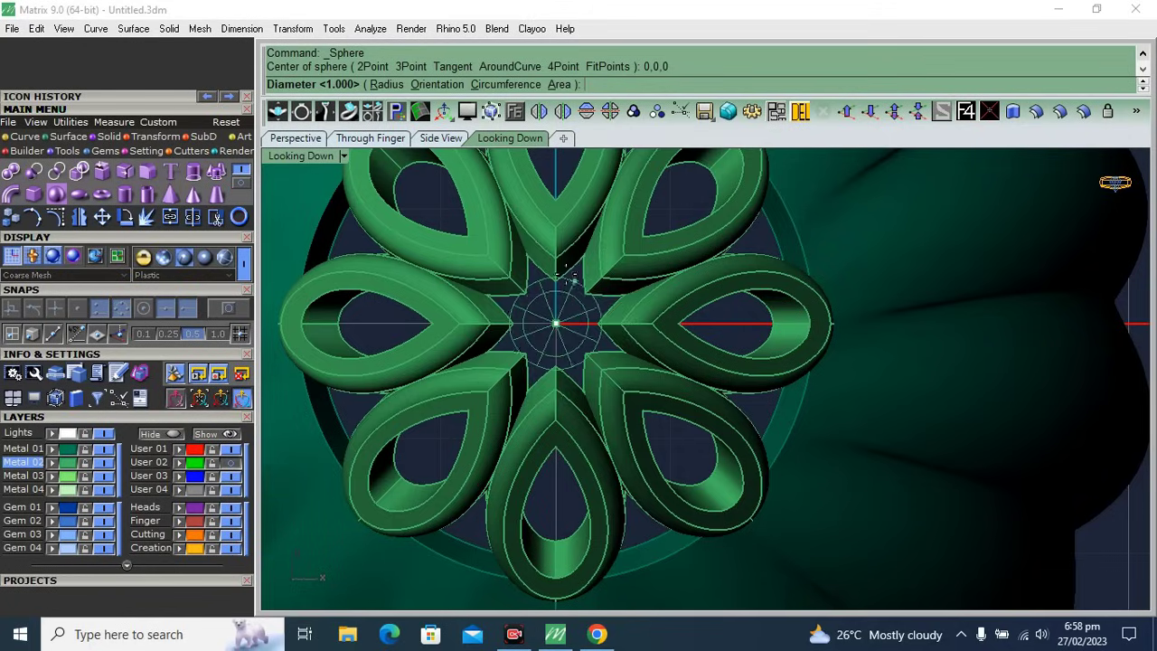
scroll(558, 237, "up", 2)
left_click(555, 227)
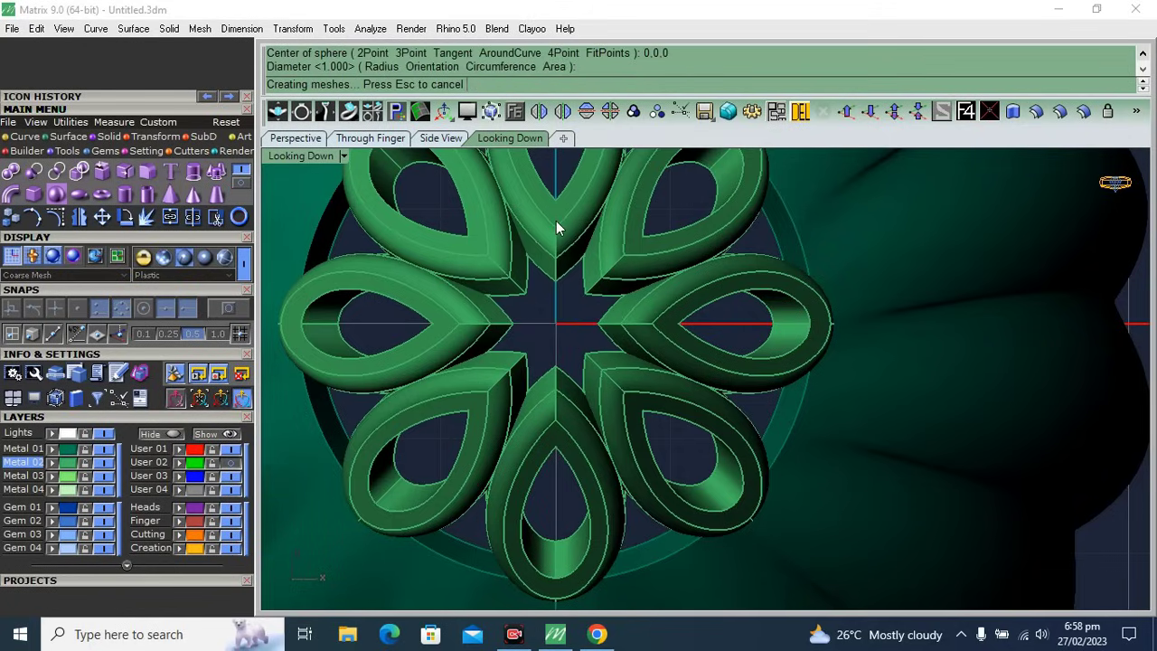
- Hide the Metal 01 bell layer and draw a BothSides line through the origin
left_click(403, 138)
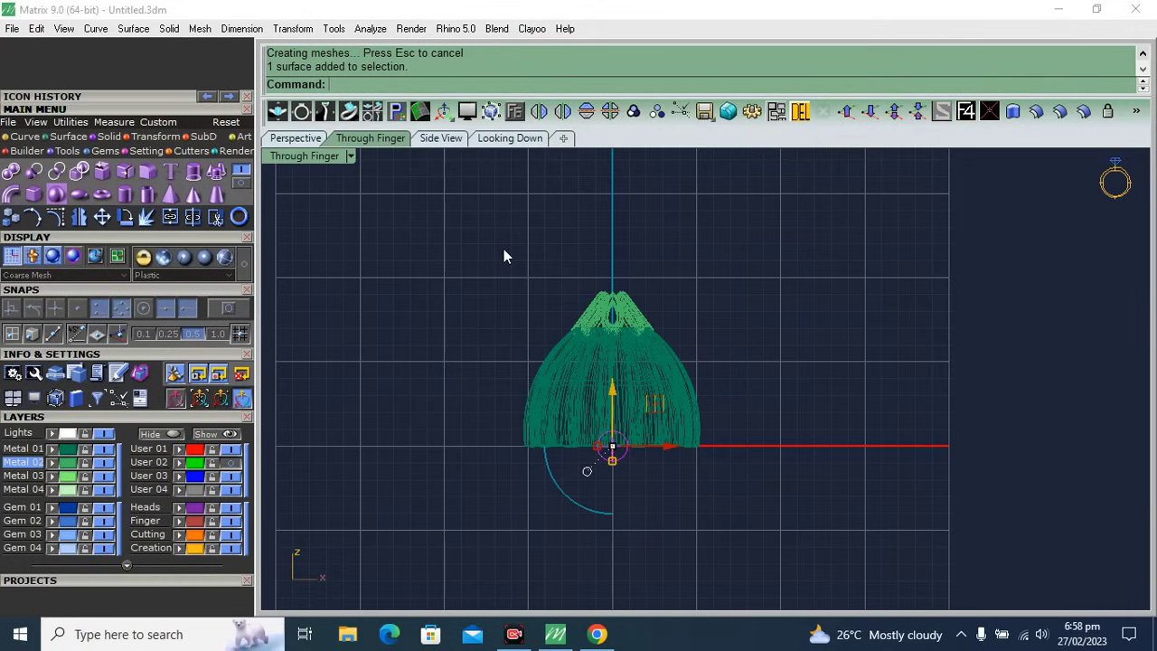
left_click(102, 451)
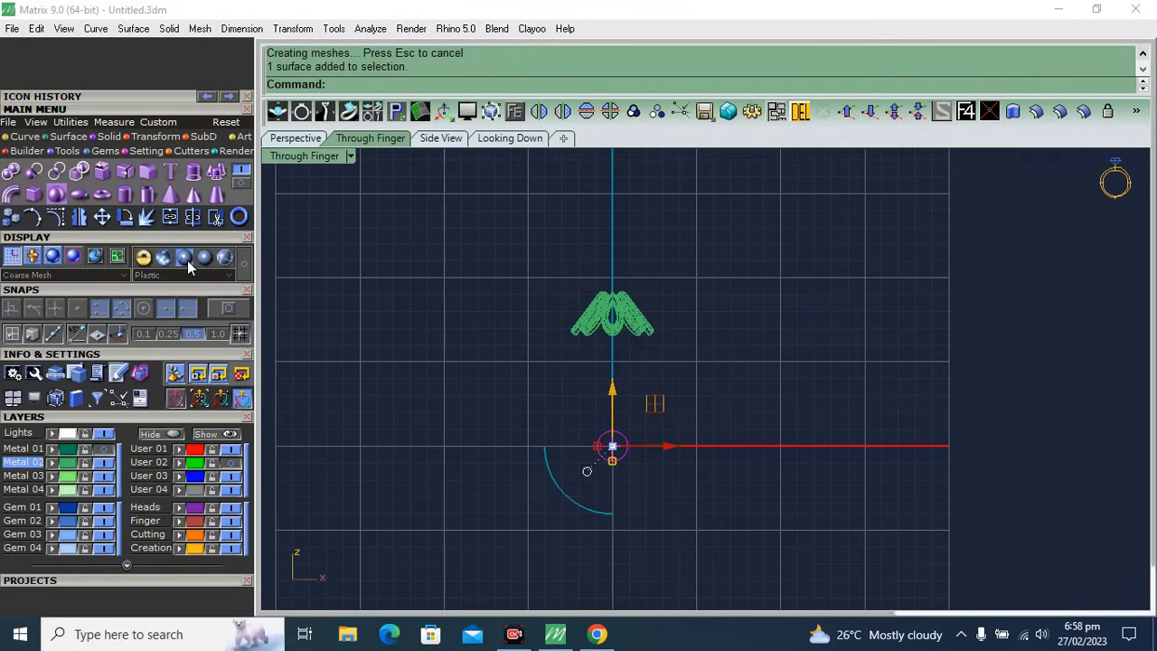
left_click(33, 171)
type("0,0,0")
key("Return")
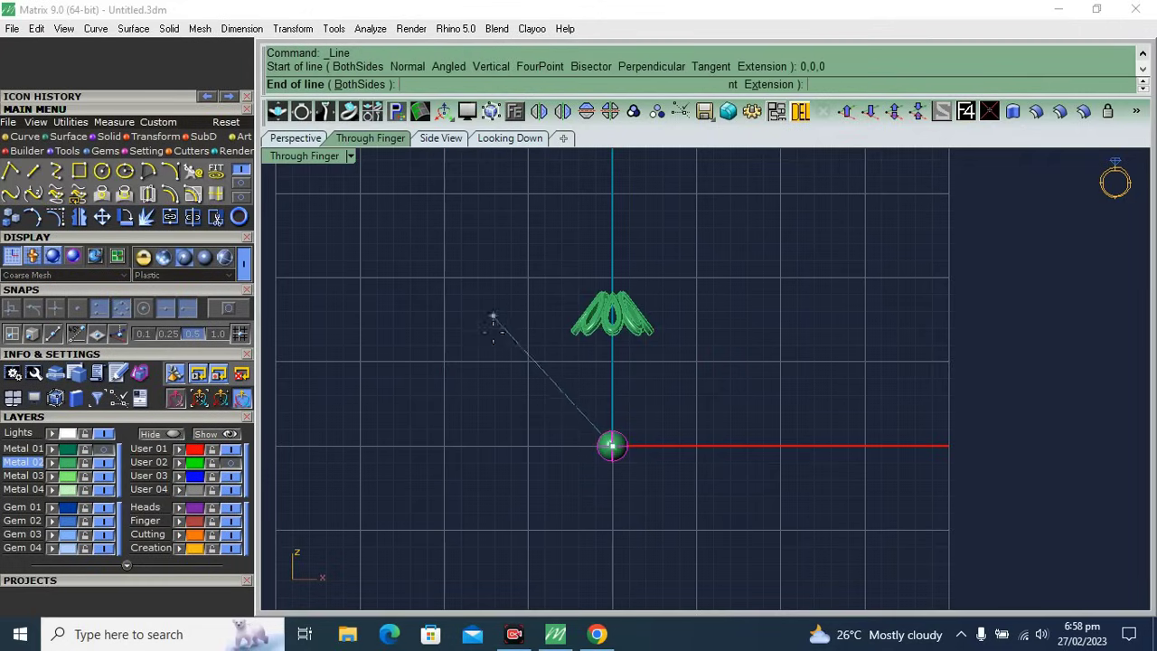
left_click(371, 84)
left_click(471, 431)
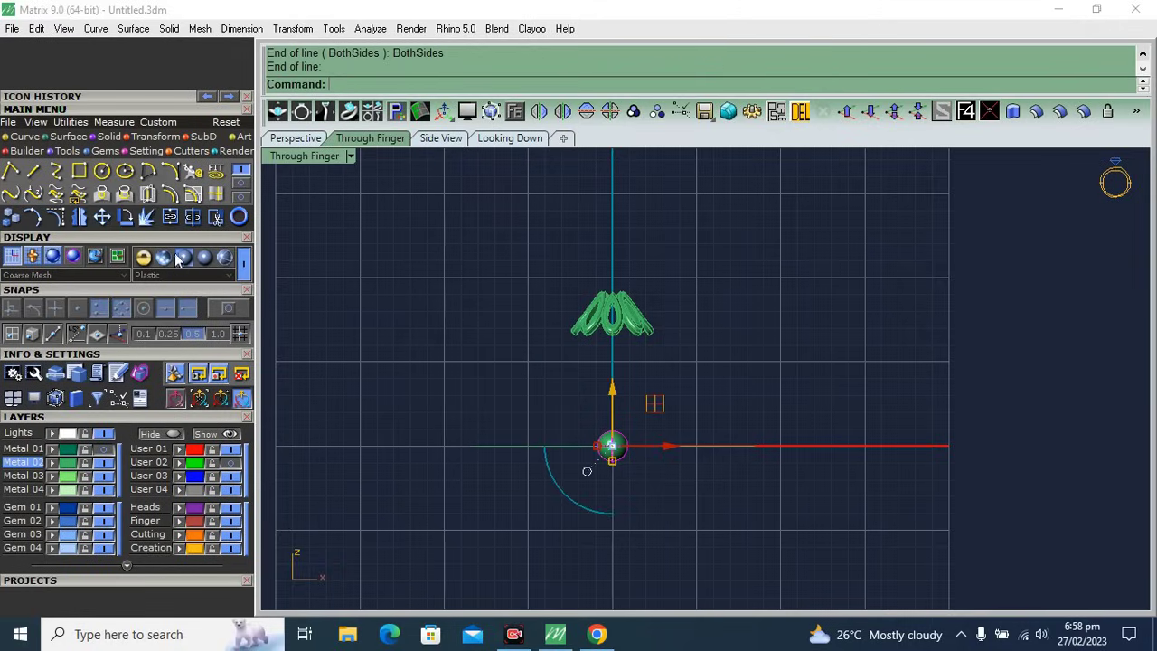
- Split the sphere with the line, then delete the lower half and the line
left_click(195, 217)
scroll(648, 455, "up", 2)
scroll(648, 455, "up", 2)
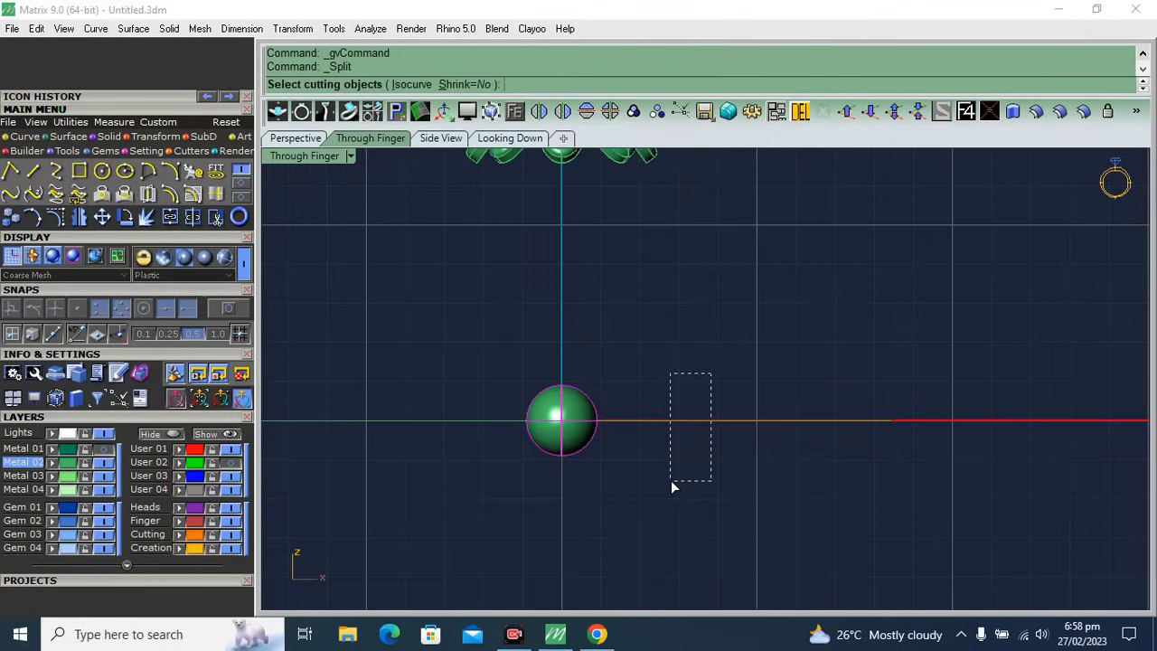
left_click_drag(710, 374, 668, 480)
key("Return")
scroll(603, 450, "up", 2)
left_click(540, 434)
left_click_drag(749, 344, 721, 470)
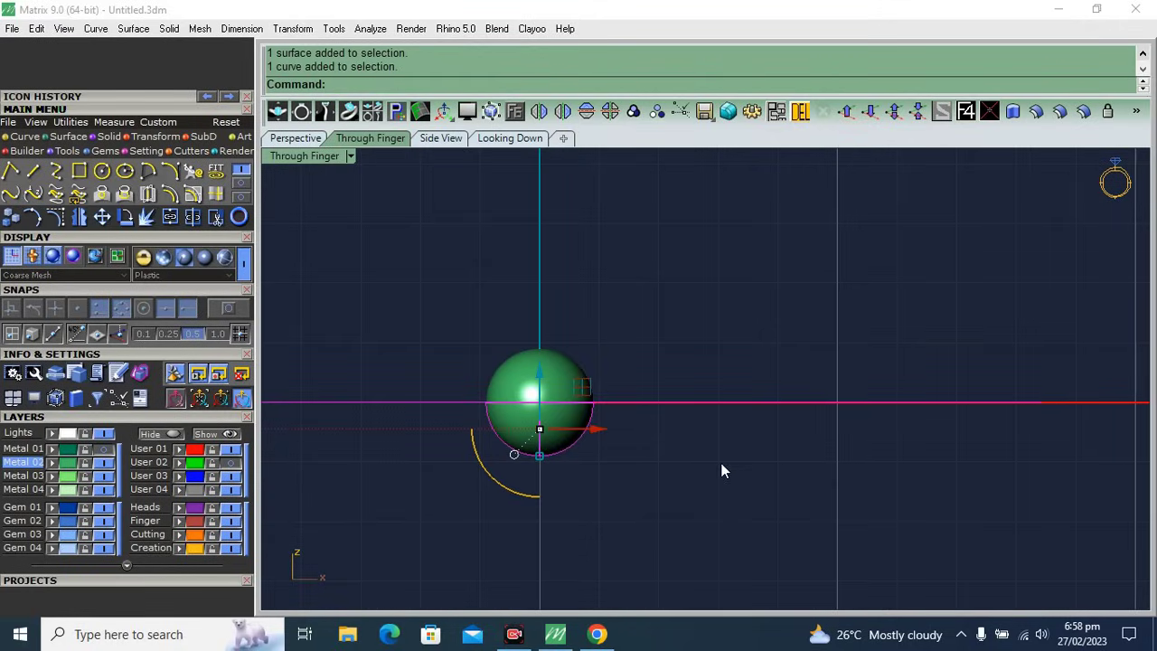
left_click(800, 110)
- Raise the remaining half-sphere dome up to the tops of the loops
scroll(690, 374, "down", 2)
left_click(609, 456)
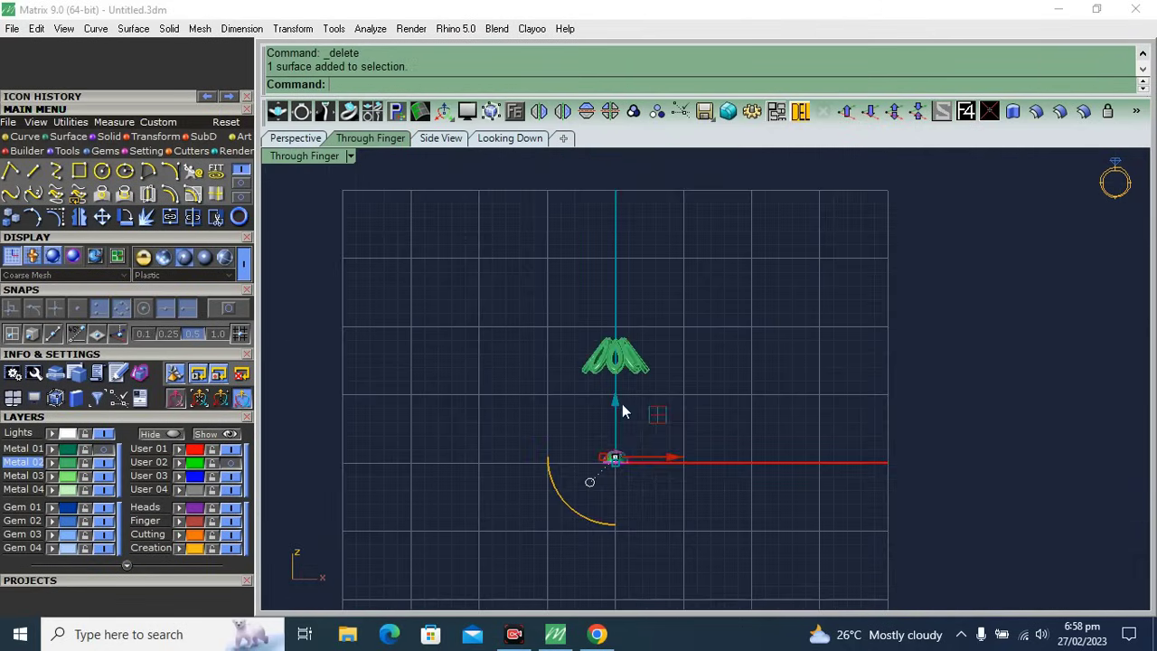
scroll(622, 404, "up", 1)
left_click_drag(624, 452, 644, 322)
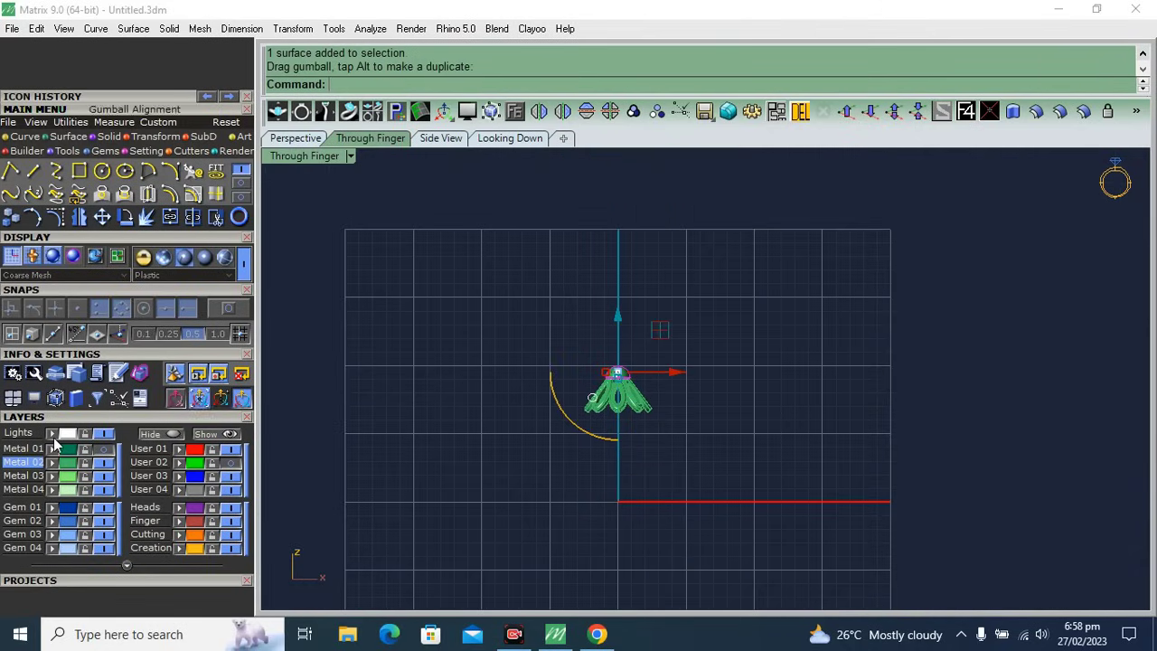
- Narrow the dome slightly and lower it a little onto the loops
scroll(550, 383, "up", 2)
scroll(588, 349, "up", 2)
scroll(593, 339, "up", 2)
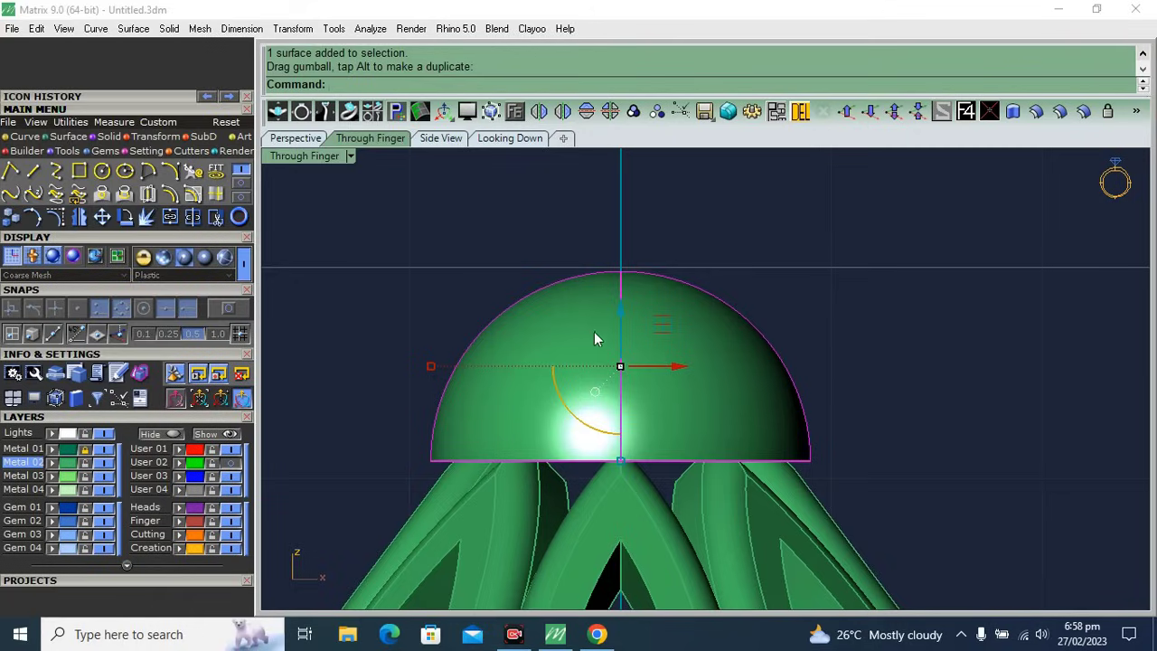
left_click_drag(431, 370, 450, 367)
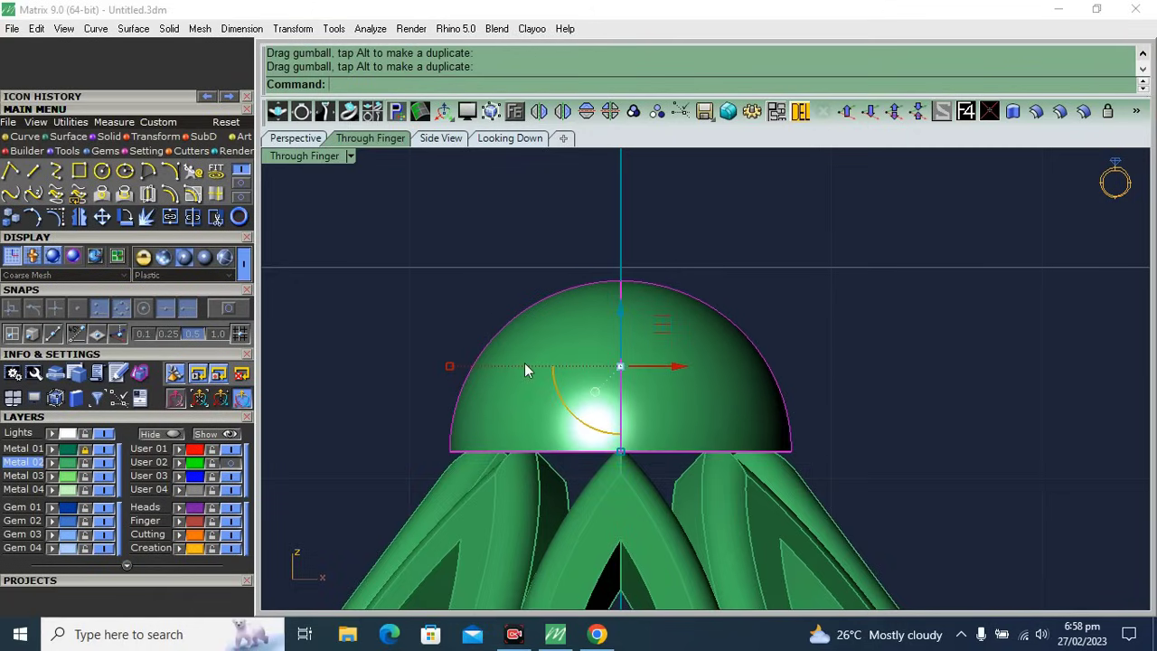
left_click_drag(628, 313, 638, 338)
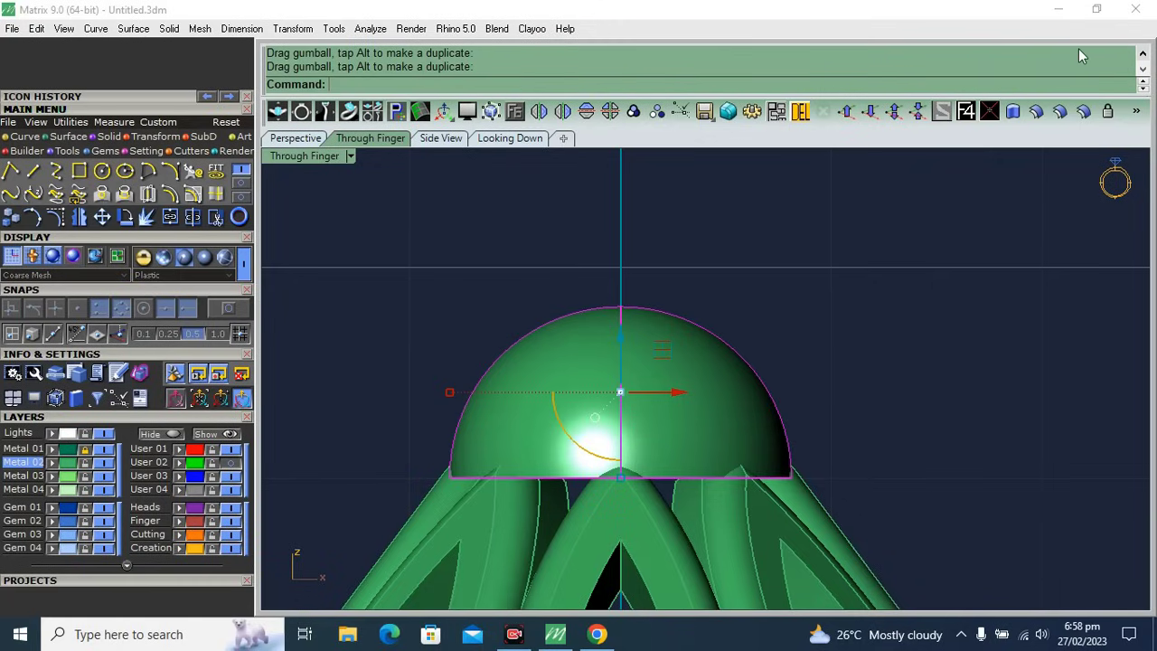
- Offset the dome surface 0.4 inward into a solid shell and view it in Perspective
left_click(1036, 111)
left_click(630, 384)
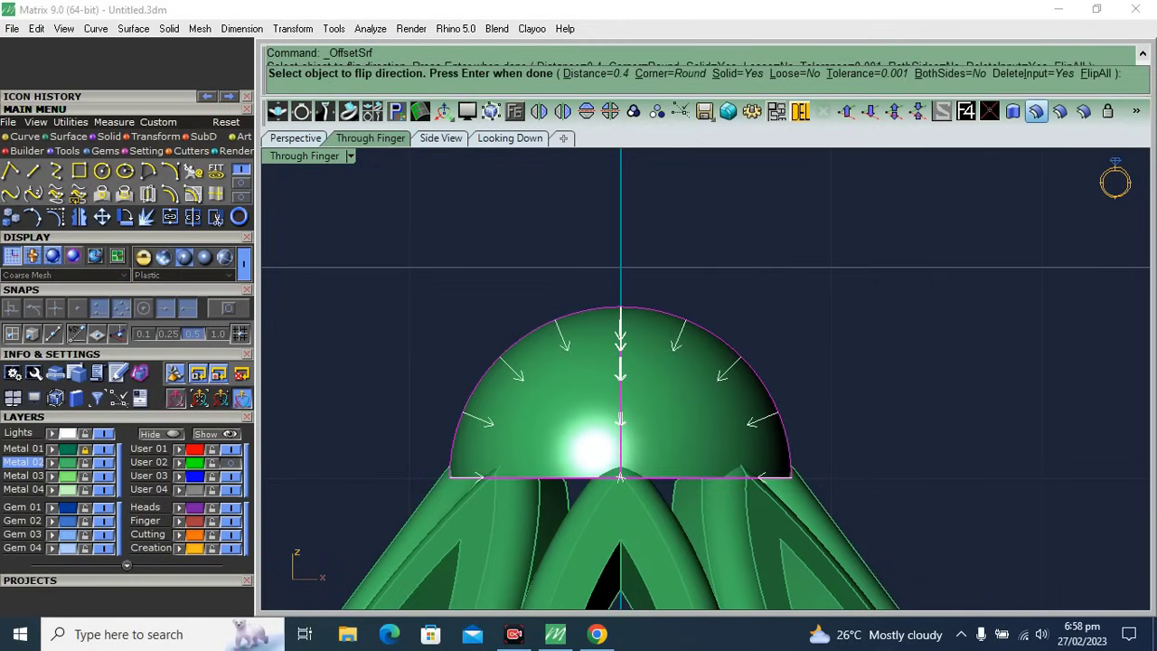
type(".3")
key("Return")
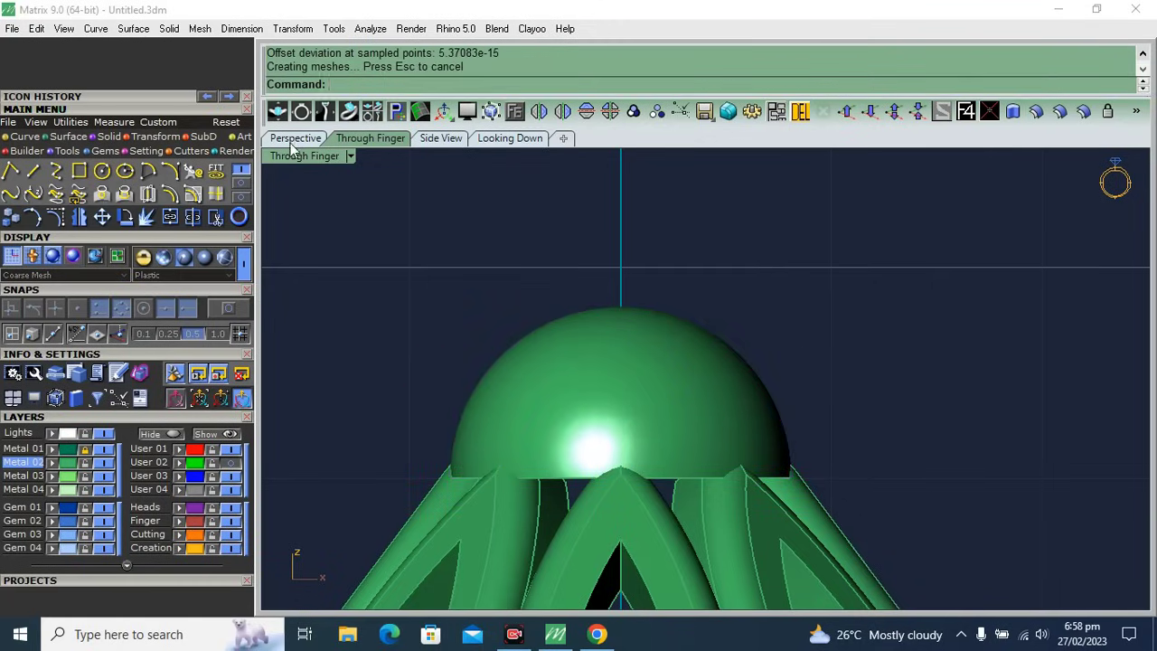
left_click(291, 140)
mouse_move(363, 252)
right_mouse_down()
mouse_move(524, 388)
mouse_move(563, 452)
mouse_move(604, 293)
right_mouse_up()
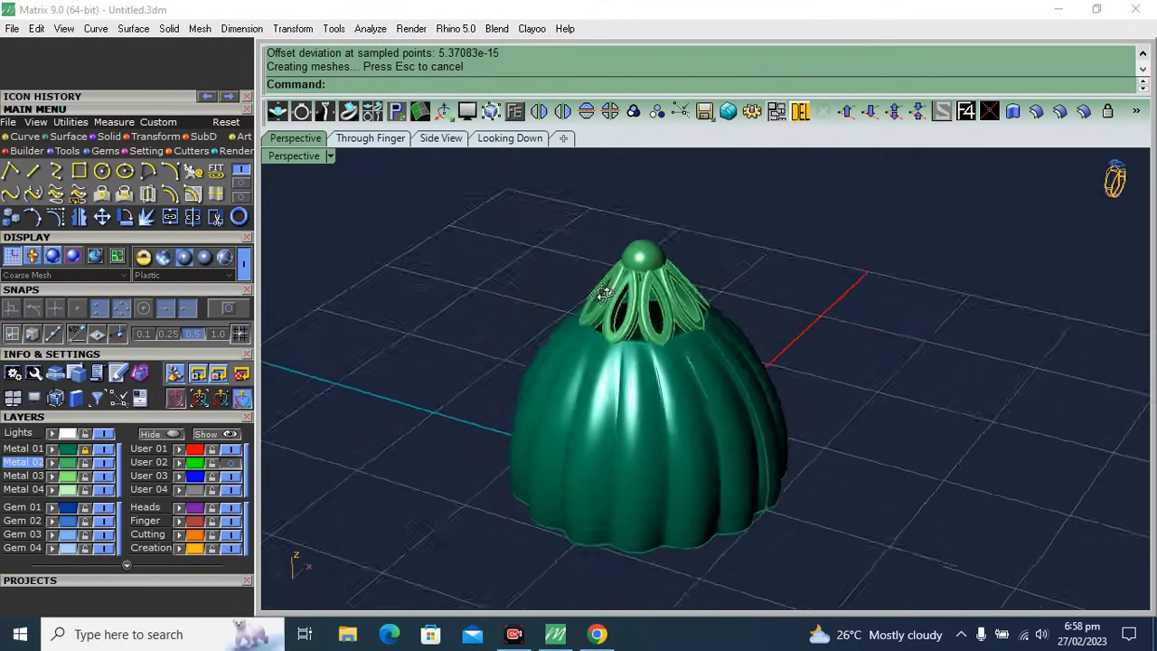
- Window-select the nine filigree cap pieces and group them
scroll(604, 294, "down", 2)
scroll(669, 284, "down", 2)
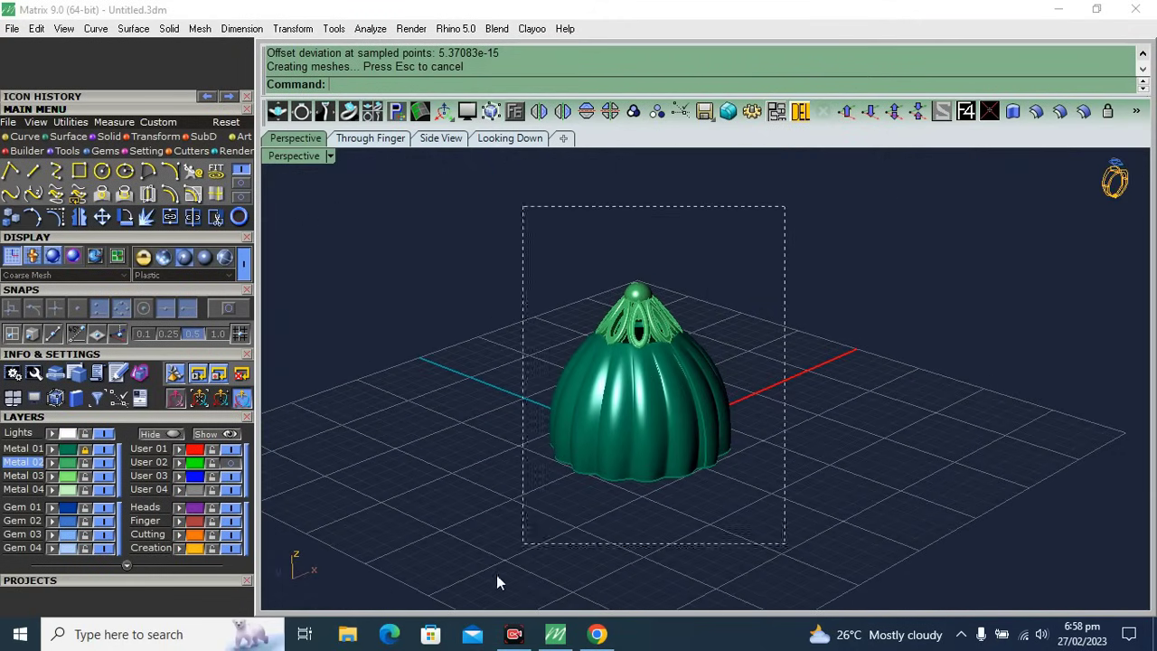
left_click_drag(496, 582, 506, 587)
left_click(632, 111)
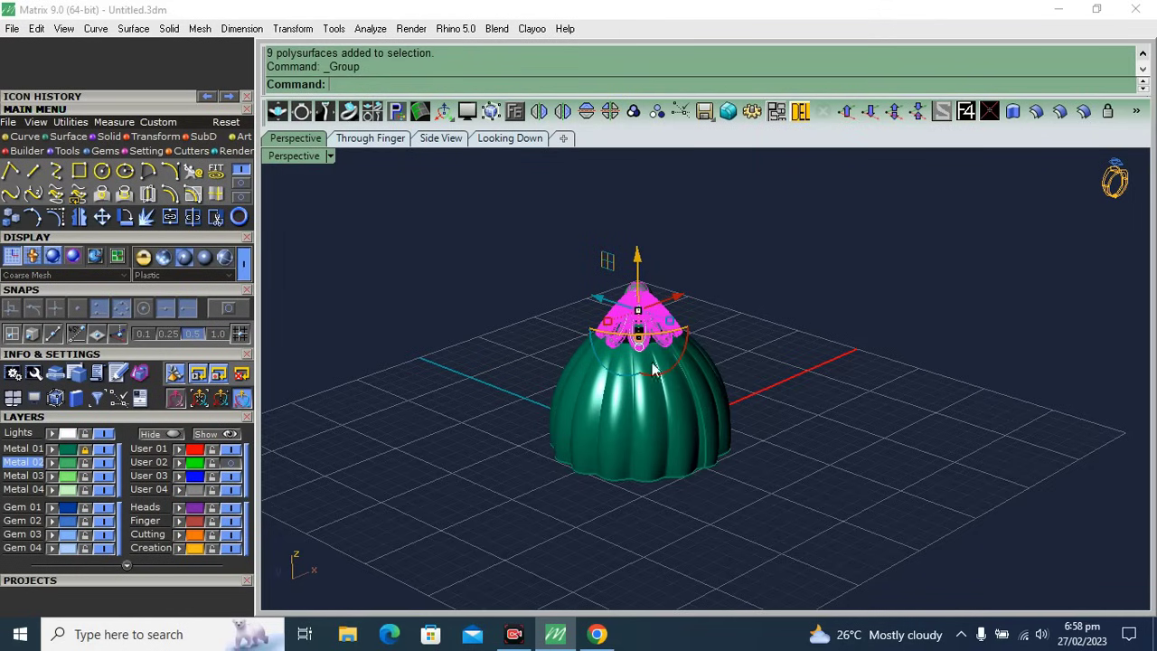
- Group the fluted bell body with its curves as a separate group
left_click_drag(713, 228, 579, 510)
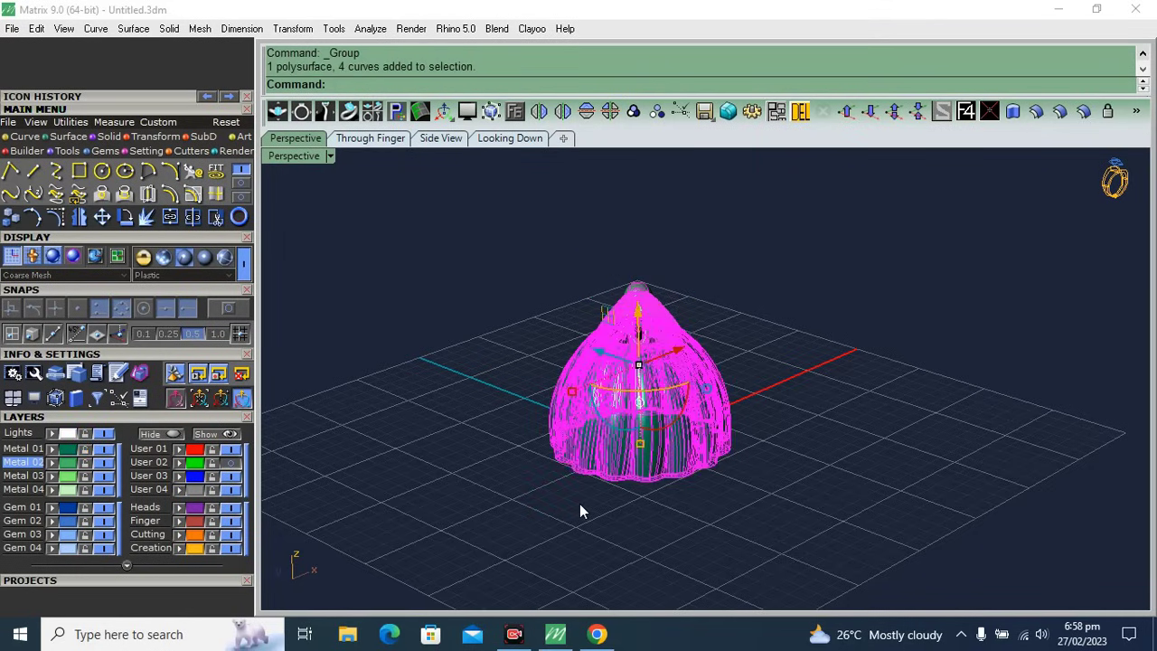
key("ctrl+g")
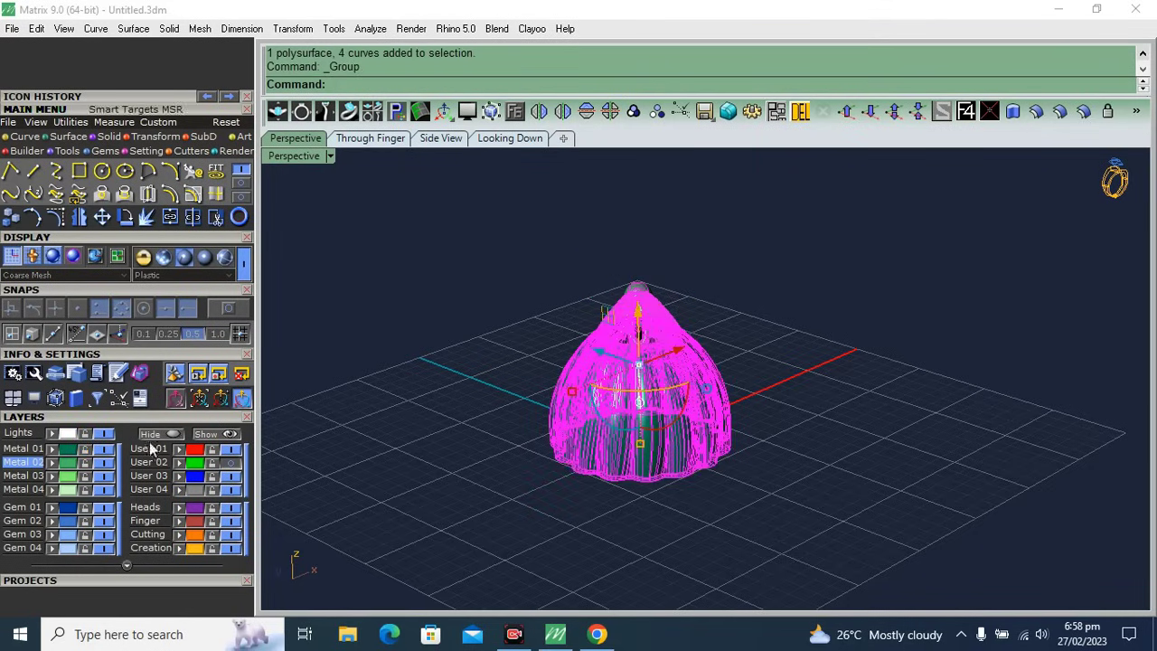
left_click(538, 348)
right_click_drag(542, 349, 487, 315)
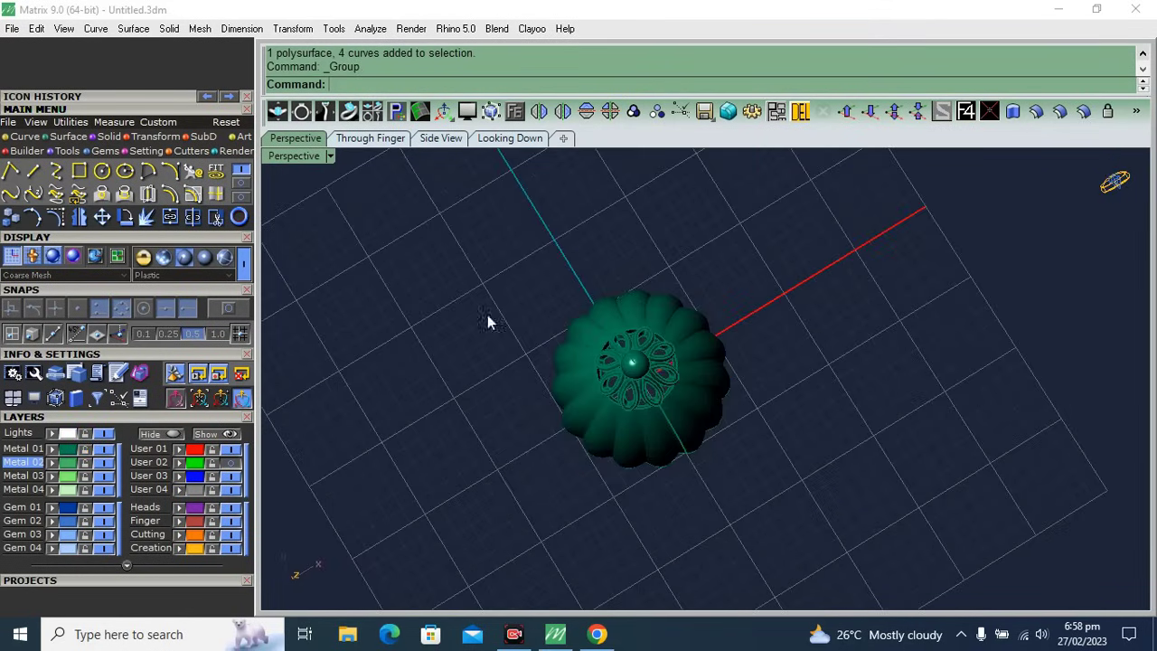
left_click(366, 141)
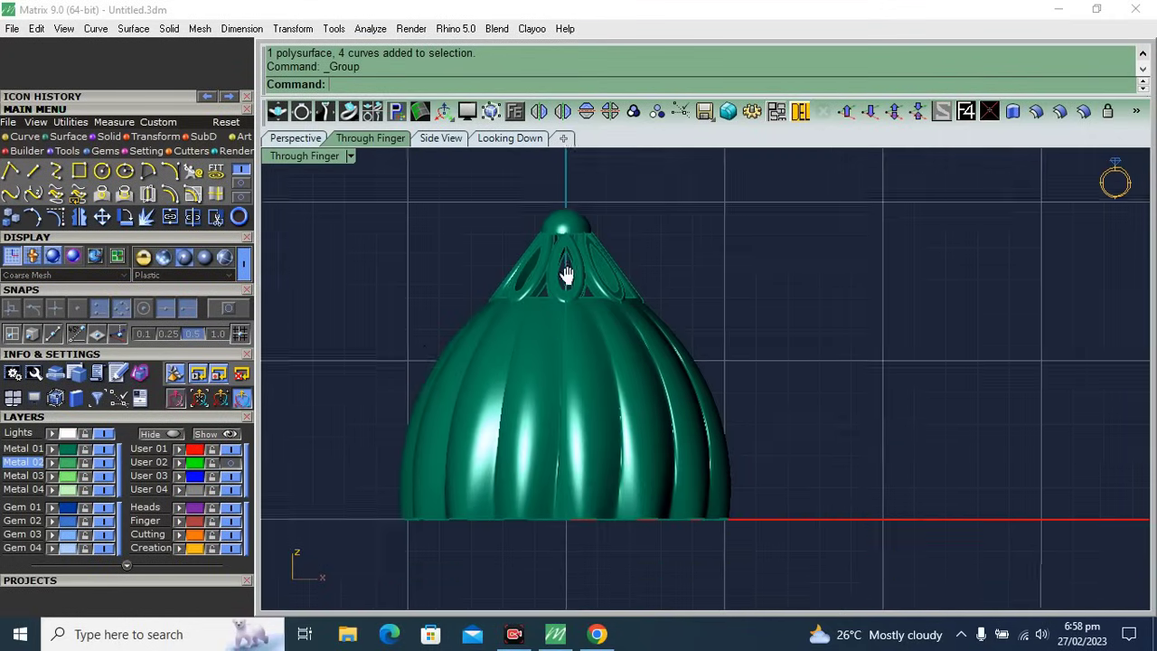
- Hide the Metal 01 layer and draw a 1.5-diameter circle at the origin
left_click(103, 450)
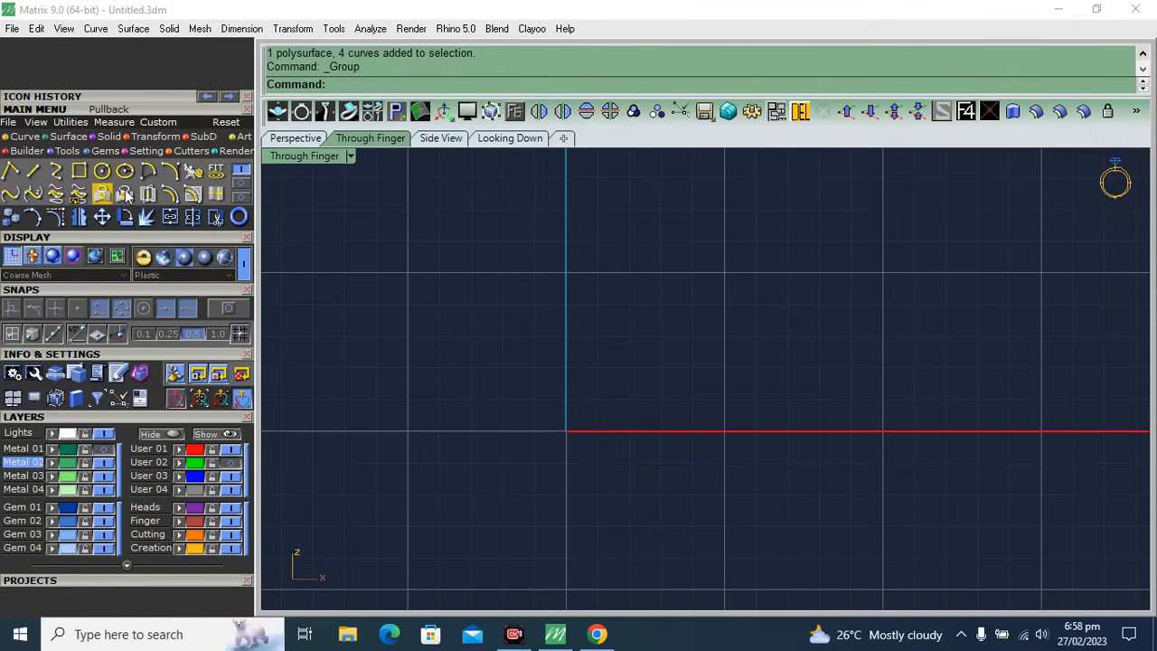
left_click(101, 171)
type("1")
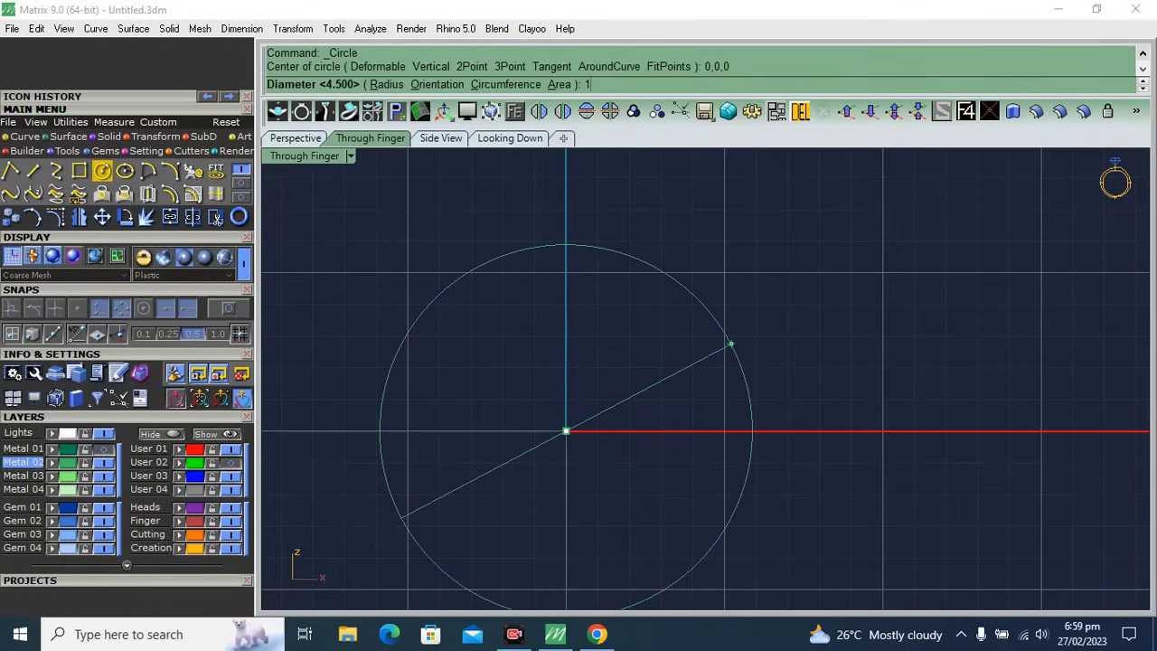
type(".5")
key("Return")
scroll(570, 440, "up", 5)
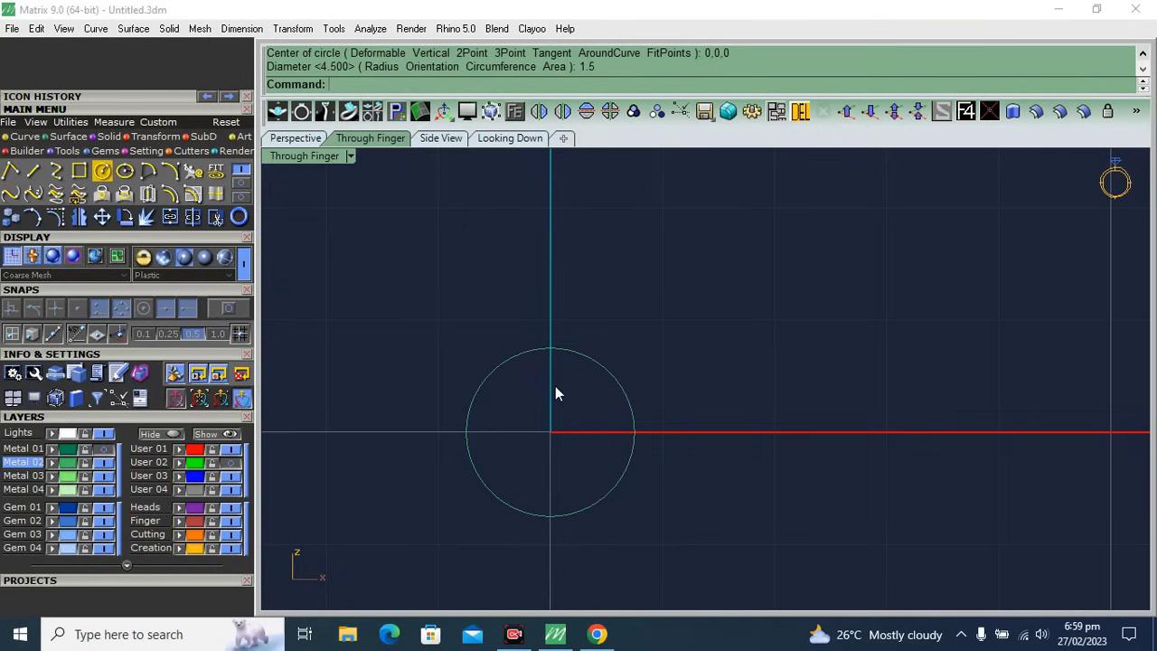
left_click(598, 364)
right_click_drag(535, 458, 580, 457)
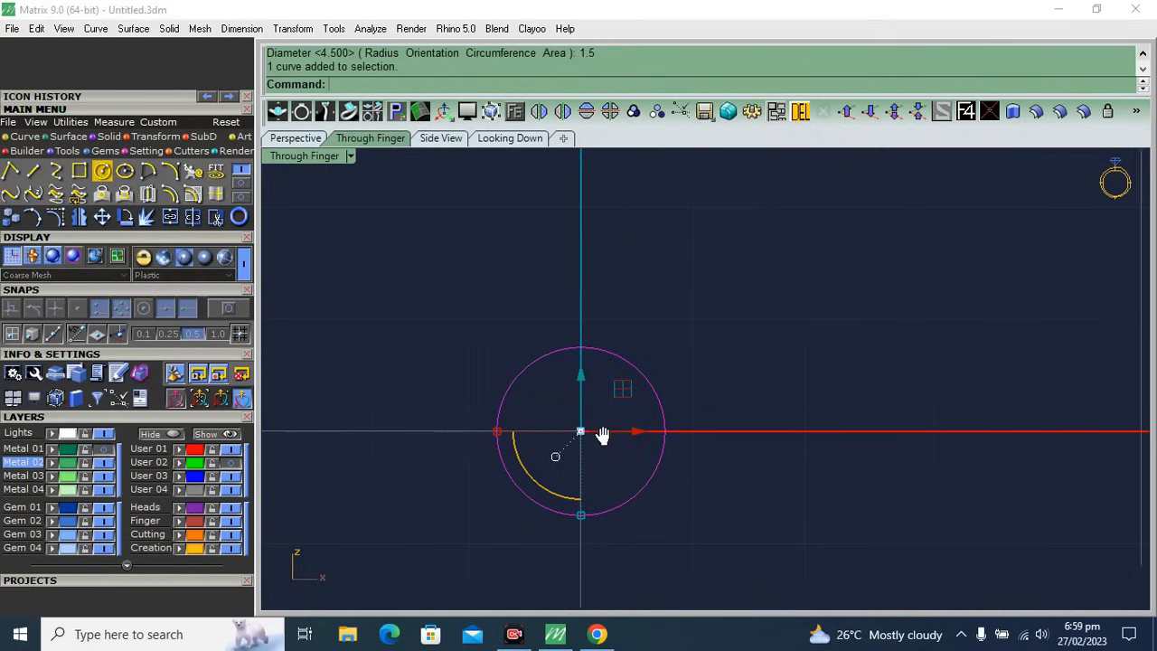
- Offset the circle 0.5 outward and tween one circle midway between them
left_click(171, 194)
type(".5")
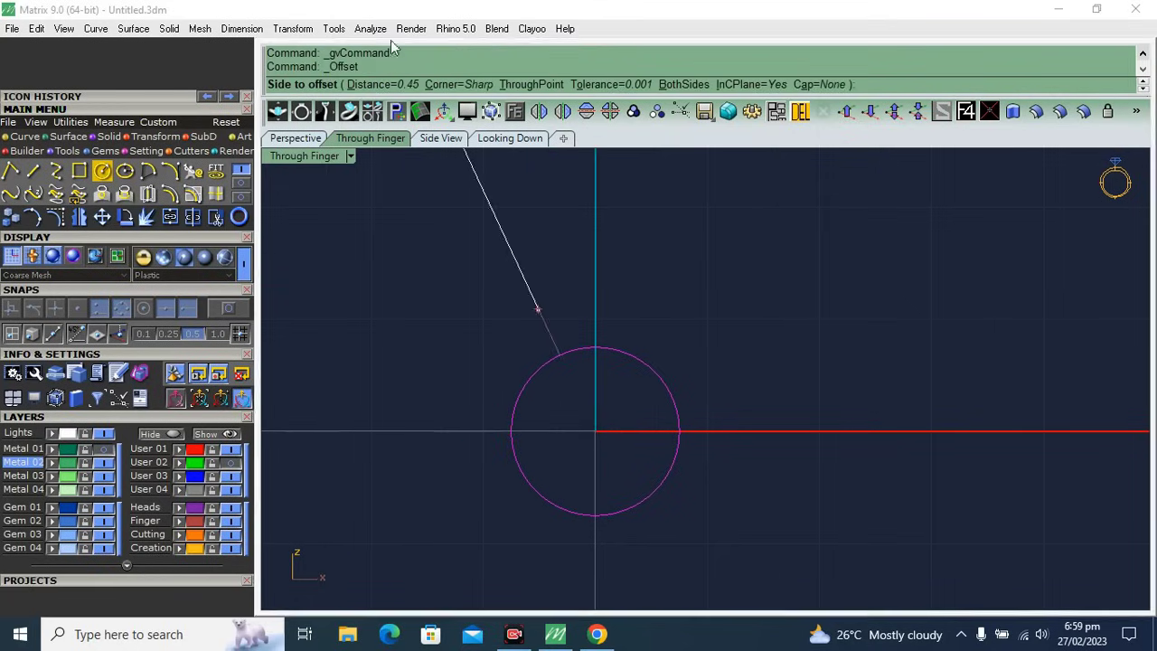
left_click(405, 312)
left_click_drag(779, 224, 640, 385)
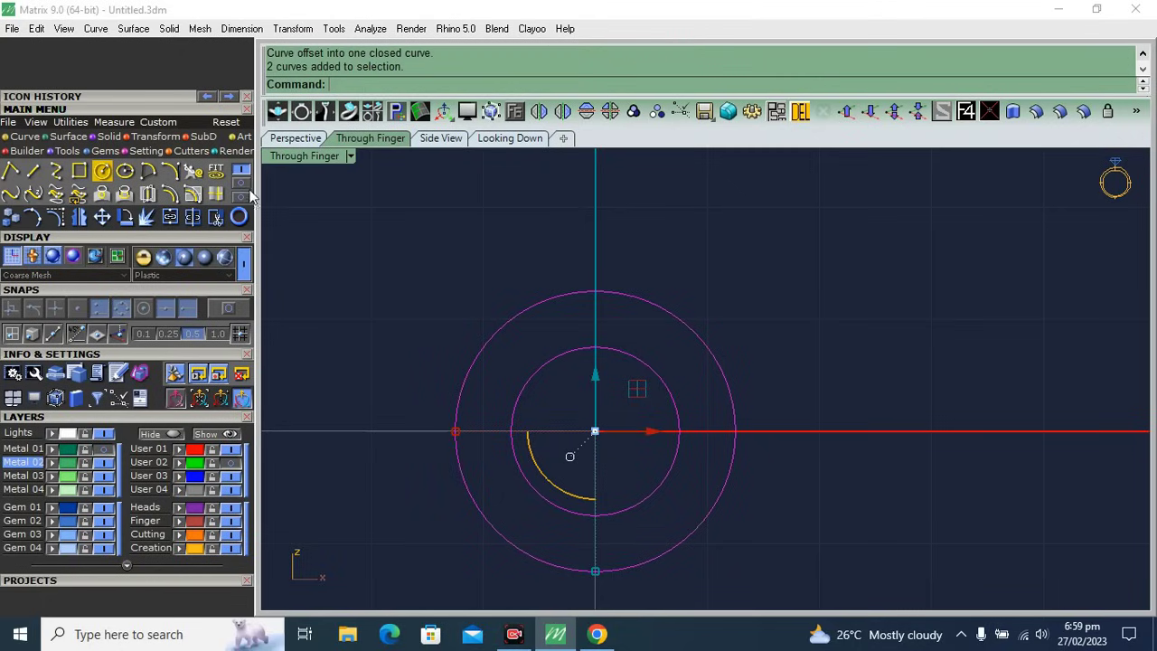
left_click(172, 194)
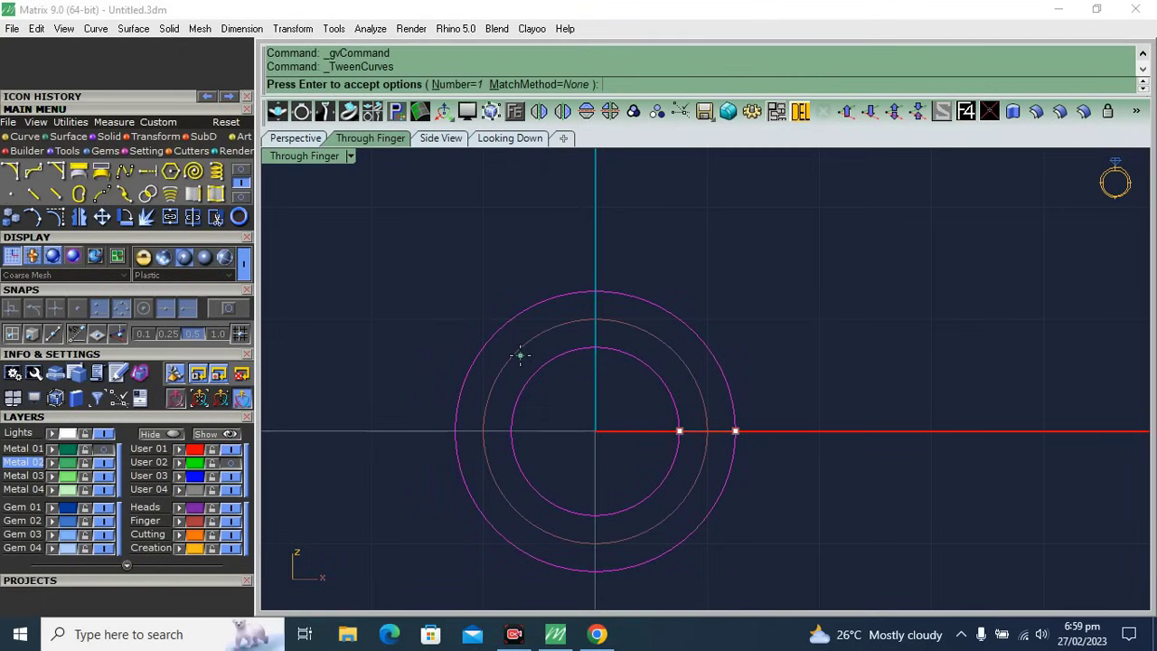
key("Return")
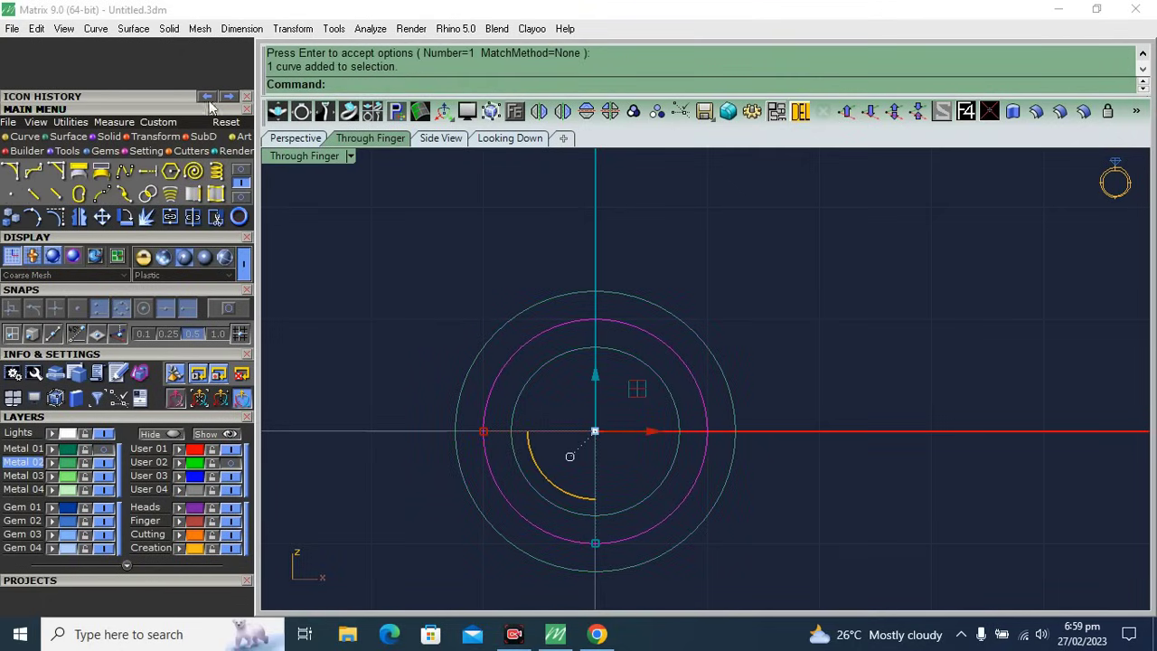
- Pipe the middle tween circle with a 0.75 diameter to form a torus
left_click(108, 138)
left_click(11, 195)
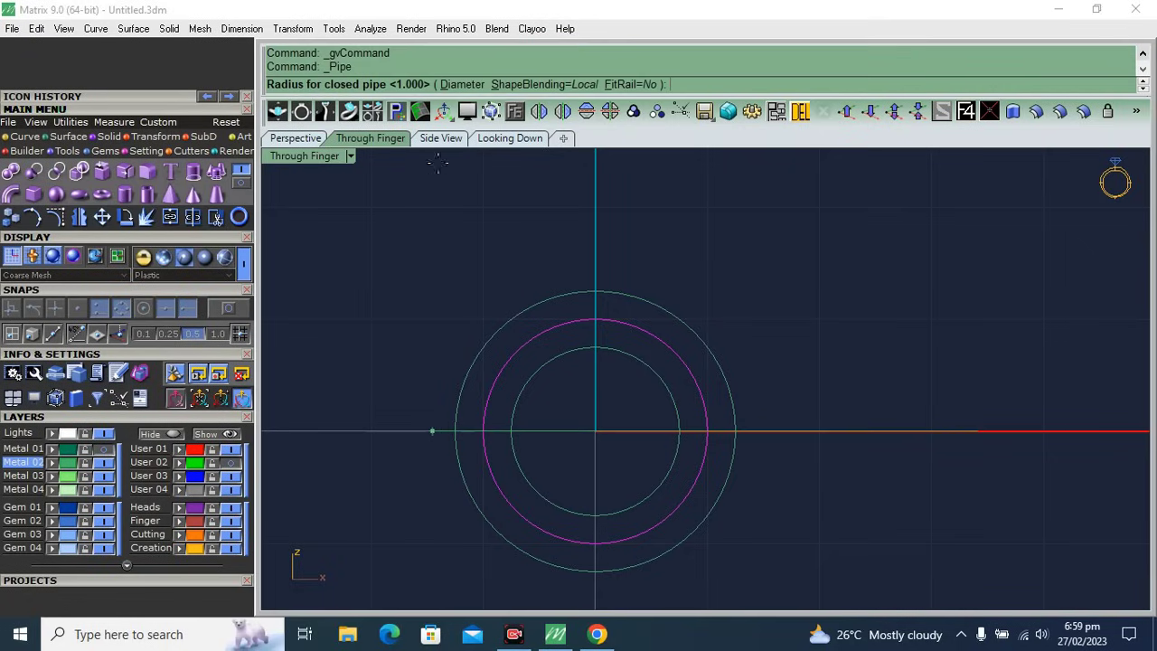
left_click(472, 85)
type(".75")
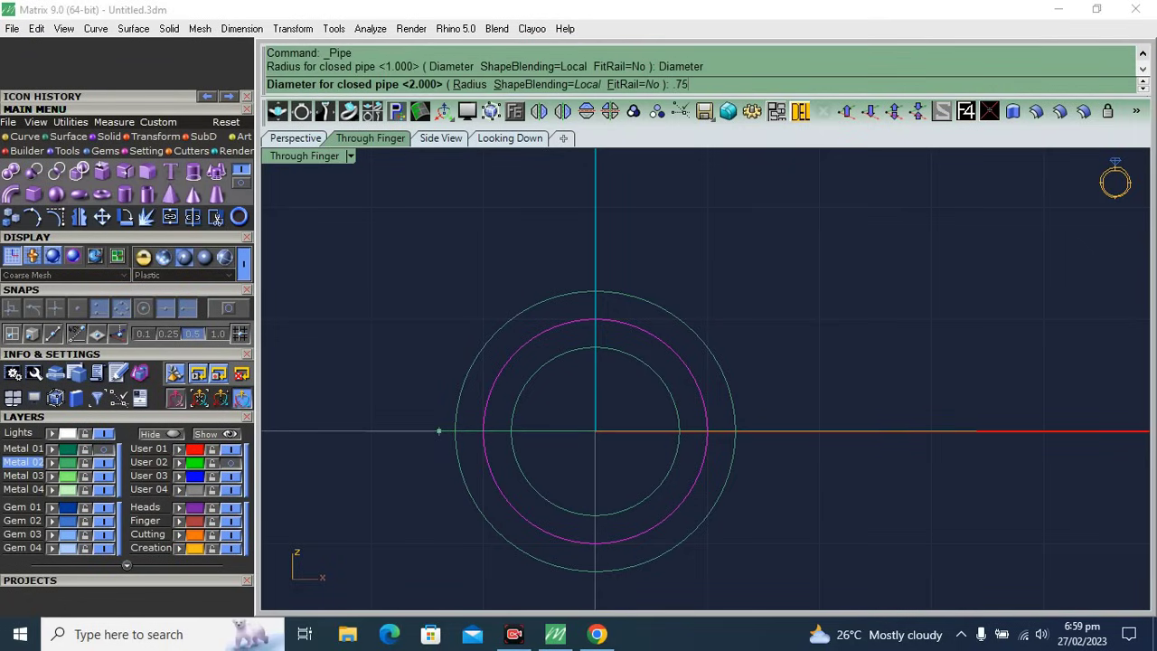
key("Return")
key("Return")
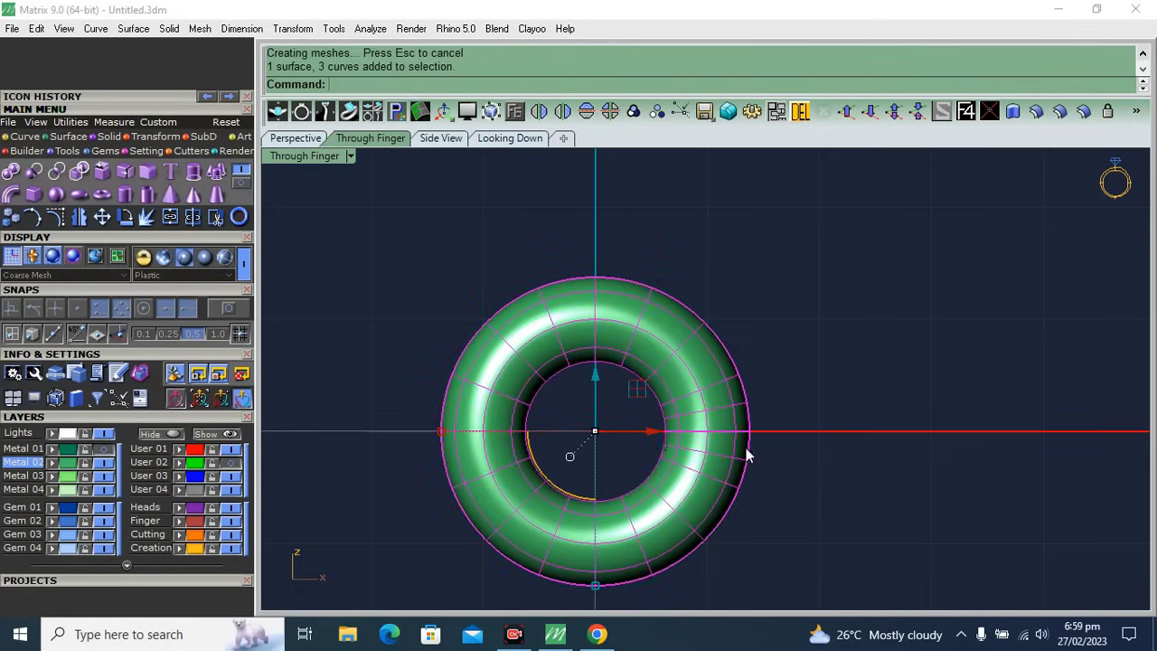
- Delete the leftover construction circles, leaving the torus
scroll(746, 455, "up", 4)
key("Delete")
scroll(697, 381, "down", 4)
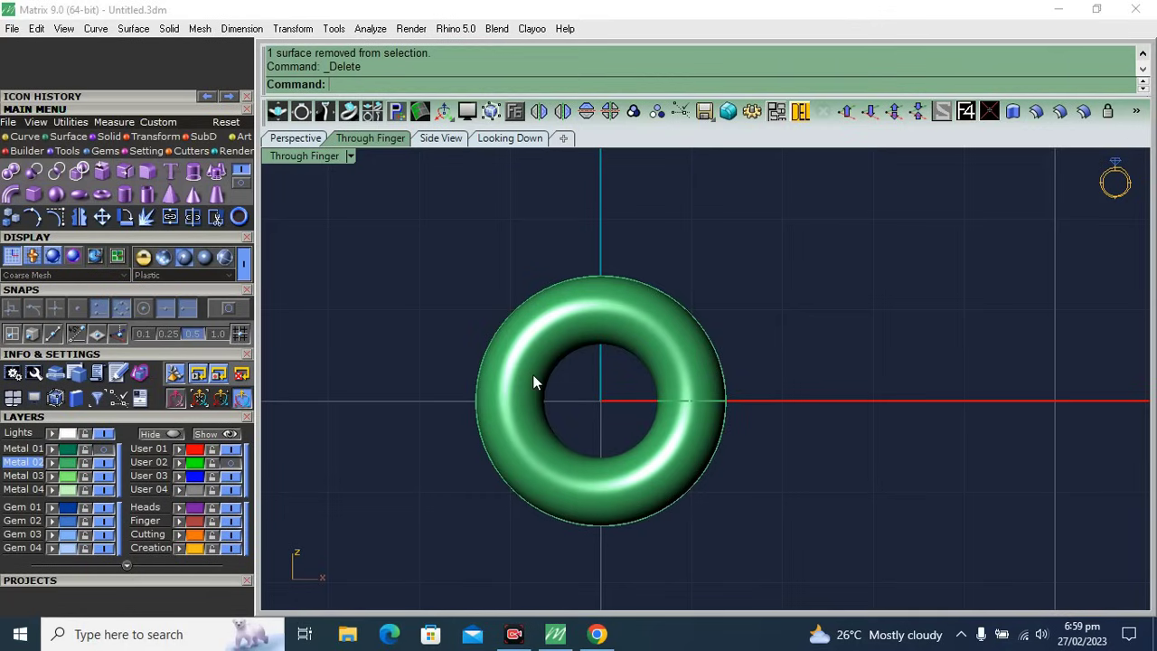
left_click(695, 479)
scroll(488, 390, "down", 4)
- Show the Metal 01 layer again and copy the torus from the origin to the bell's top
left_click(83, 450)
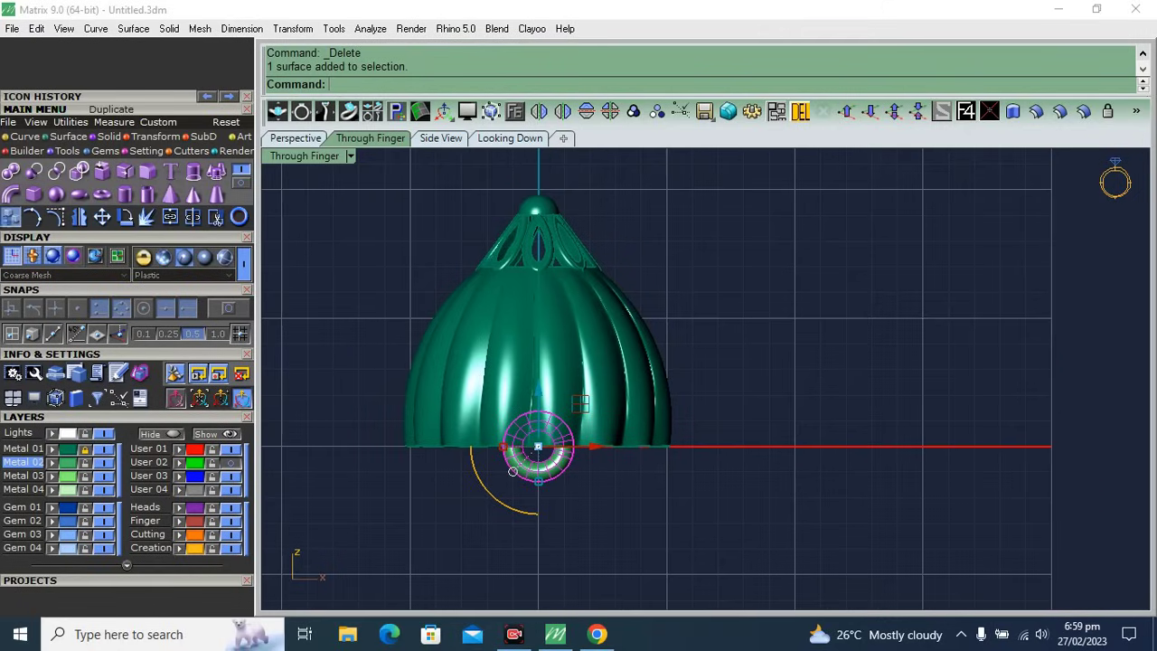
left_click(548, 490)
scroll(548, 194, "up", 3)
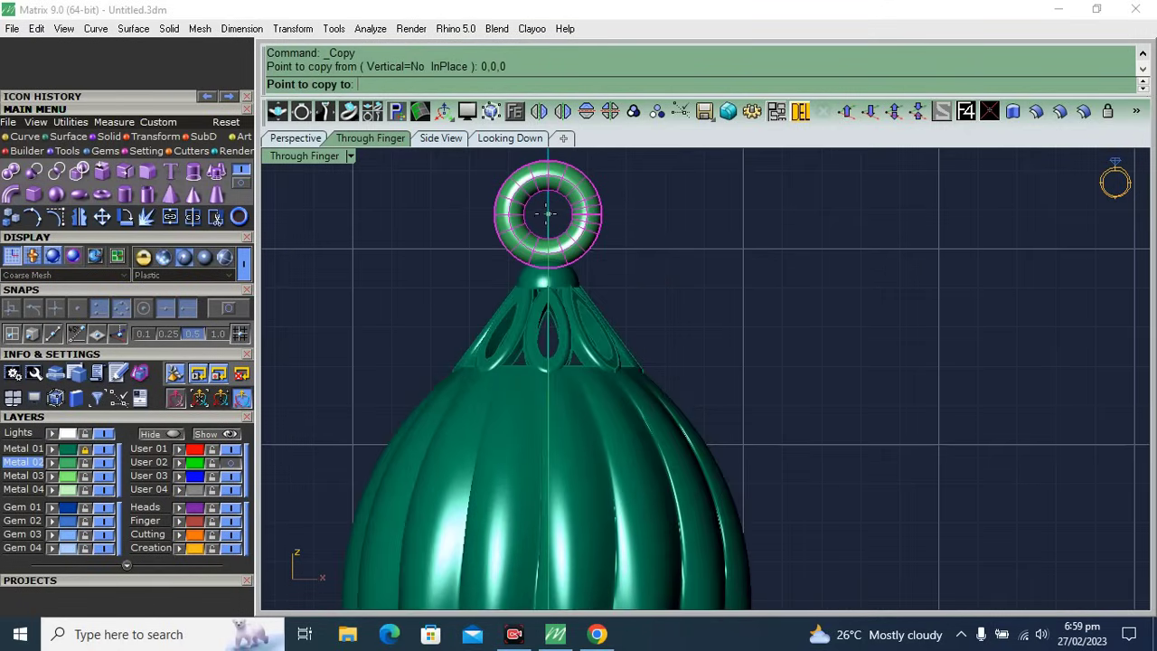
left_click(547, 219)
key("Return")
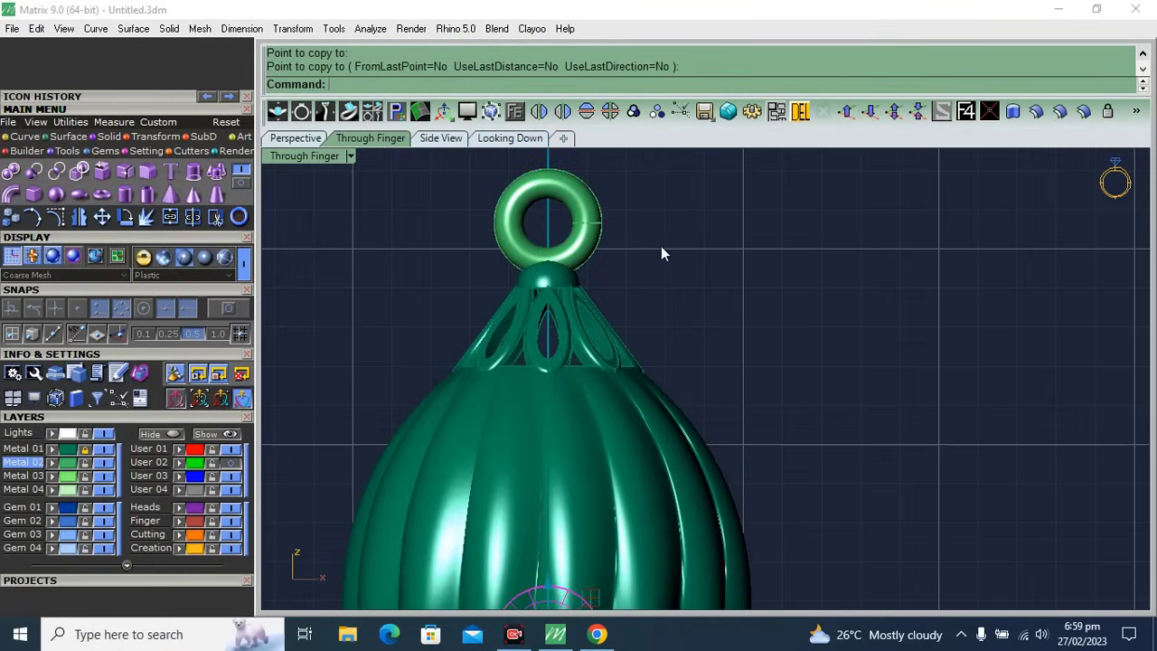
- Try nudging the bottom torus along the rim, undoing the moves to restore its spot
scroll(661, 246, "down", 5)
scroll(651, 388, "up", 2)
left_click(608, 407)
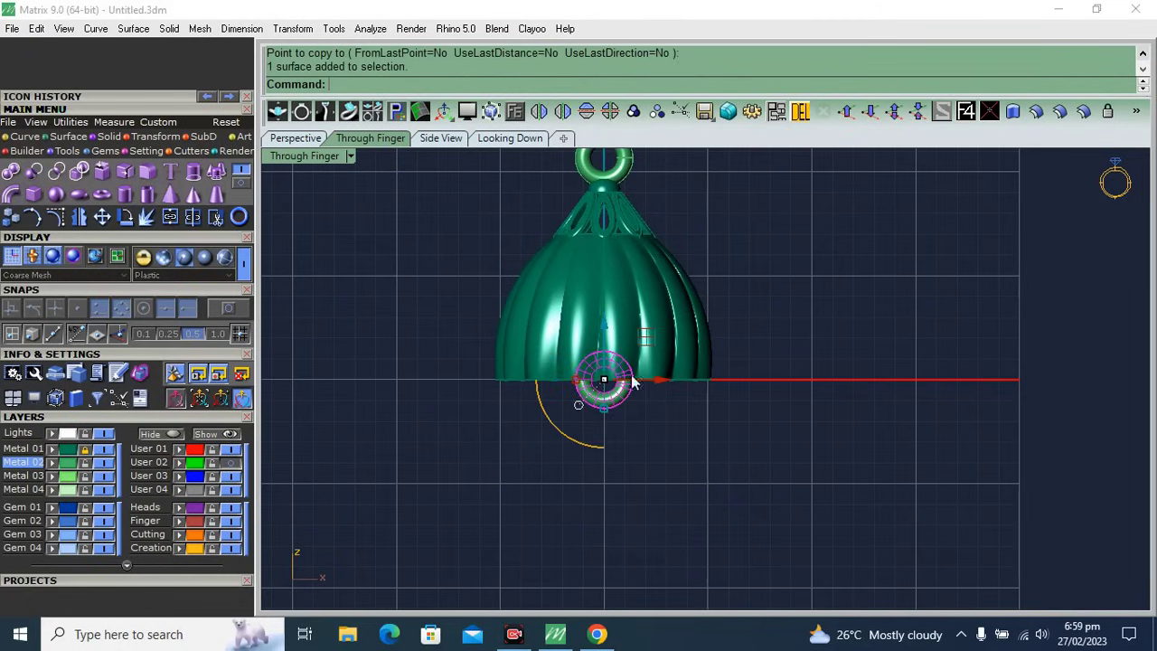
left_click_drag(669, 381, 691, 384)
key("ctrl+z")
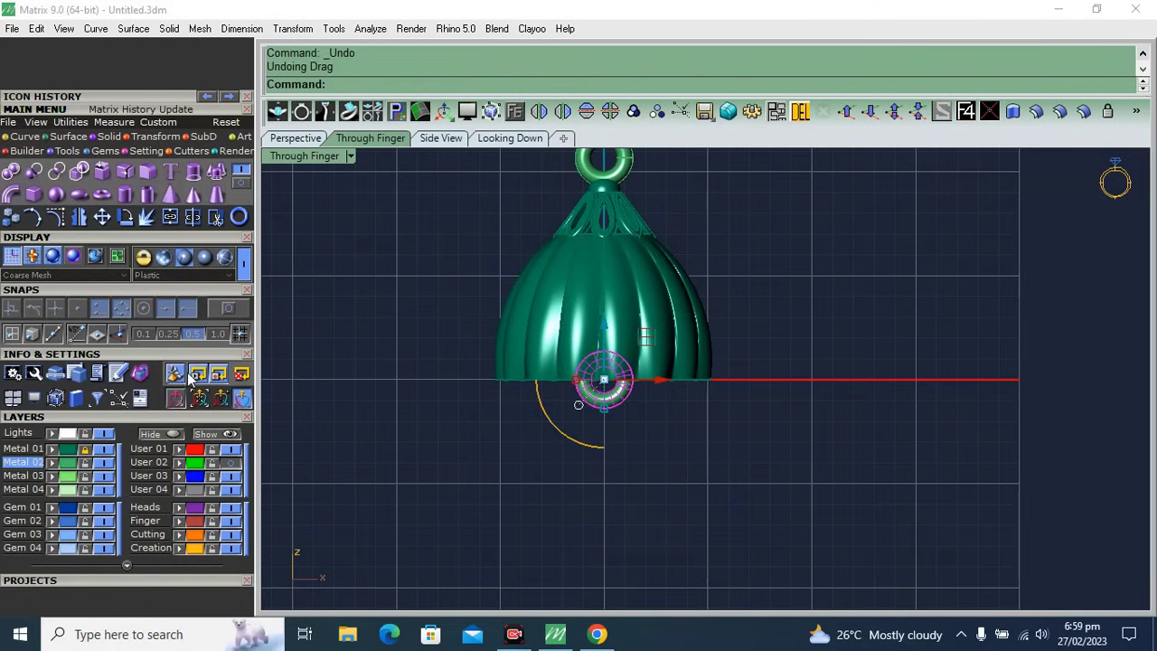
right_click_drag(587, 372, 579, 407)
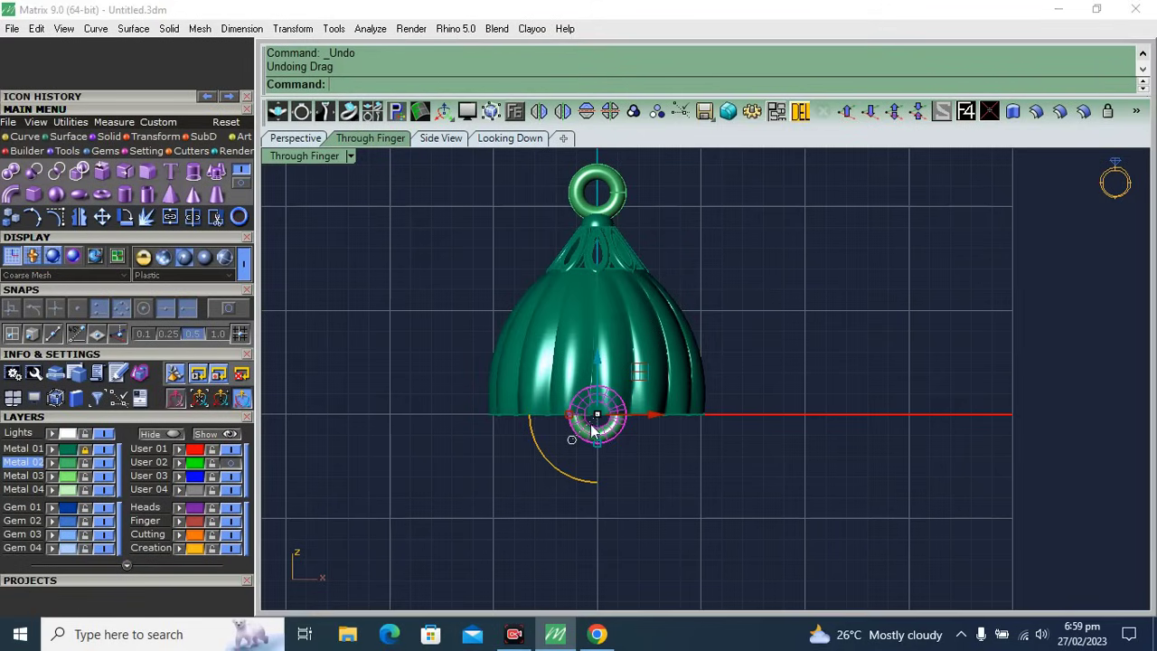
right_click_drag(594, 412, 592, 424)
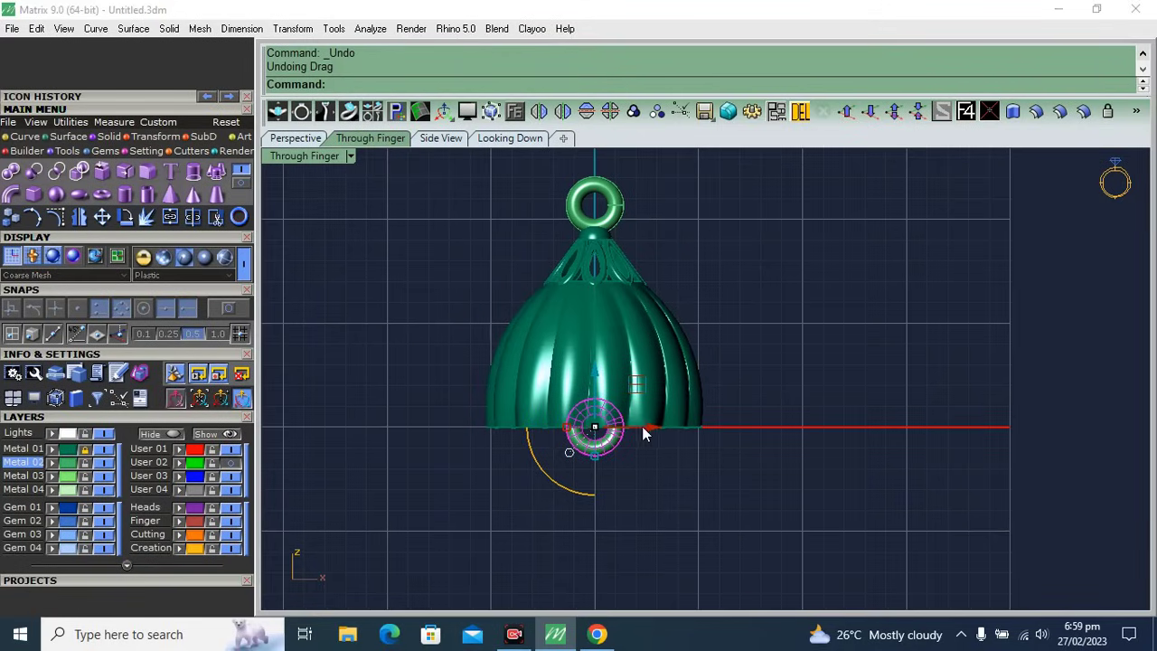
left_click_drag(651, 427, 672, 434)
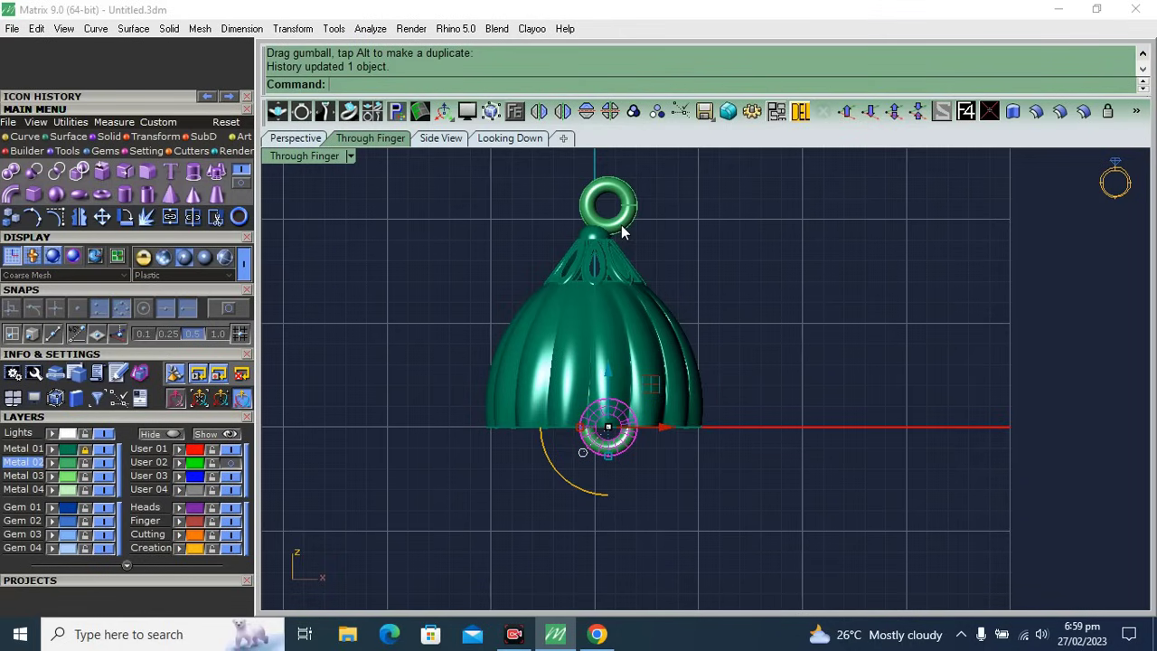
key("ctrl+z")
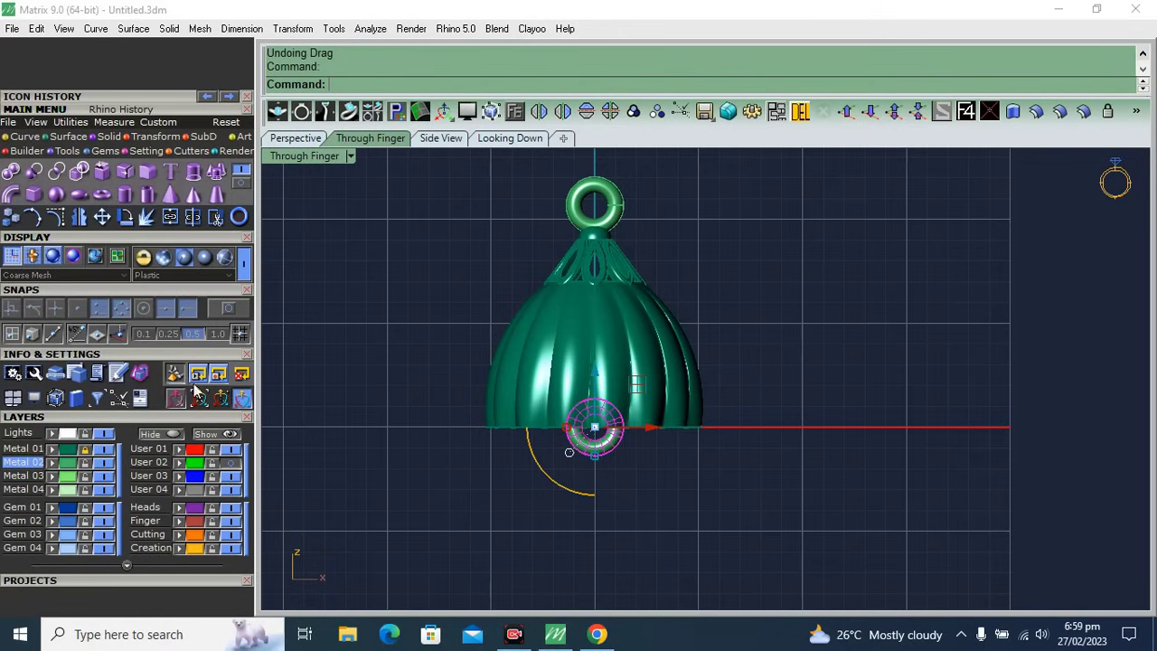
- Slide the small torus loop outward to the bell's rim in Perspective view
left_click(298, 139)
mouse_move(687, 439)
right_mouse_down()
mouse_move(801, 335)
mouse_move(680, 410)
right_mouse_up()
left_click_drag(676, 383, 757, 400)
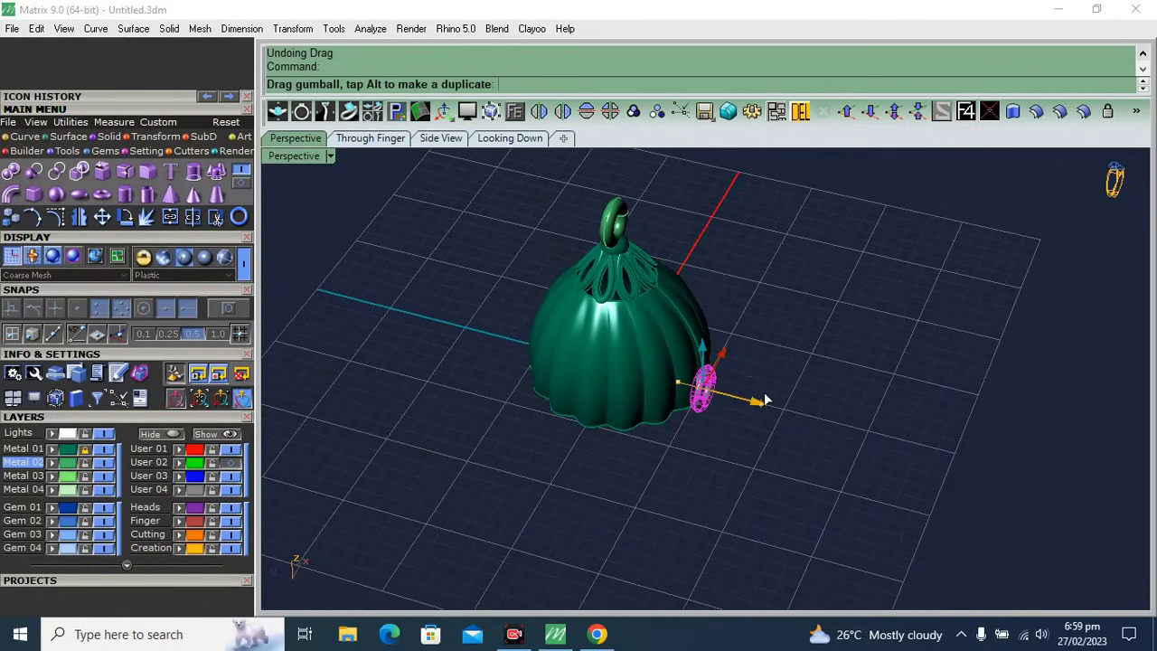
right_click_drag(791, 416, 692, 386)
scroll(691, 386, "up", 4)
- Rotate the loop 90° upright and nudge it into place hanging from the rim
left_click(703, 438)
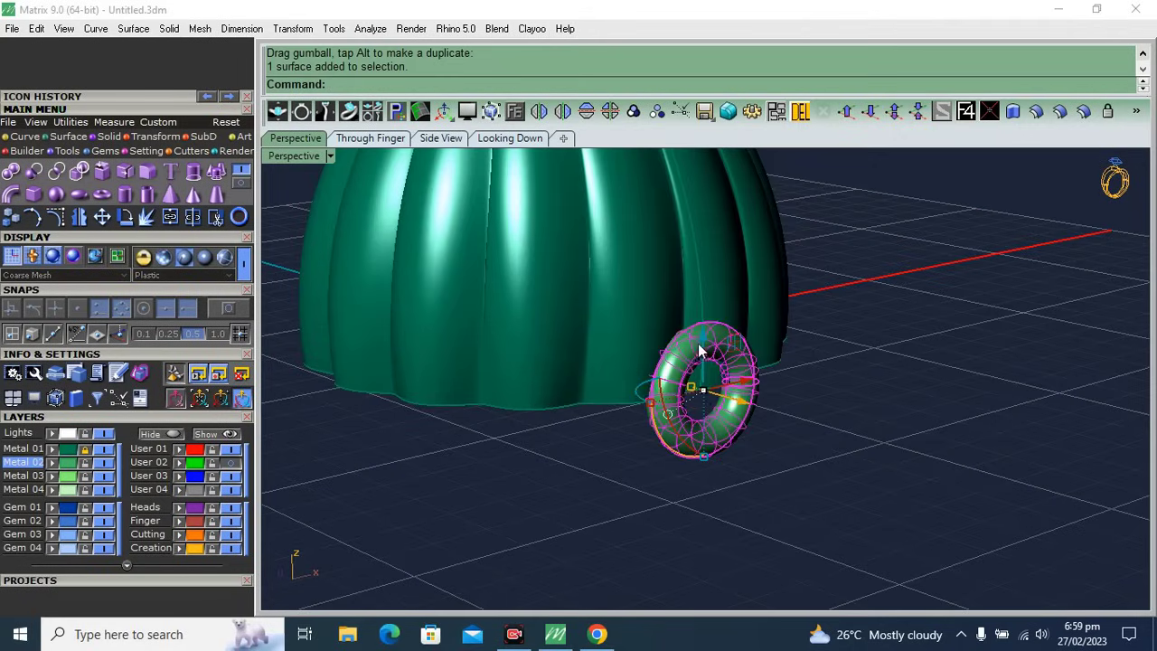
left_click_drag(701, 351, 762, 431)
right_click_drag(762, 432, 808, 441)
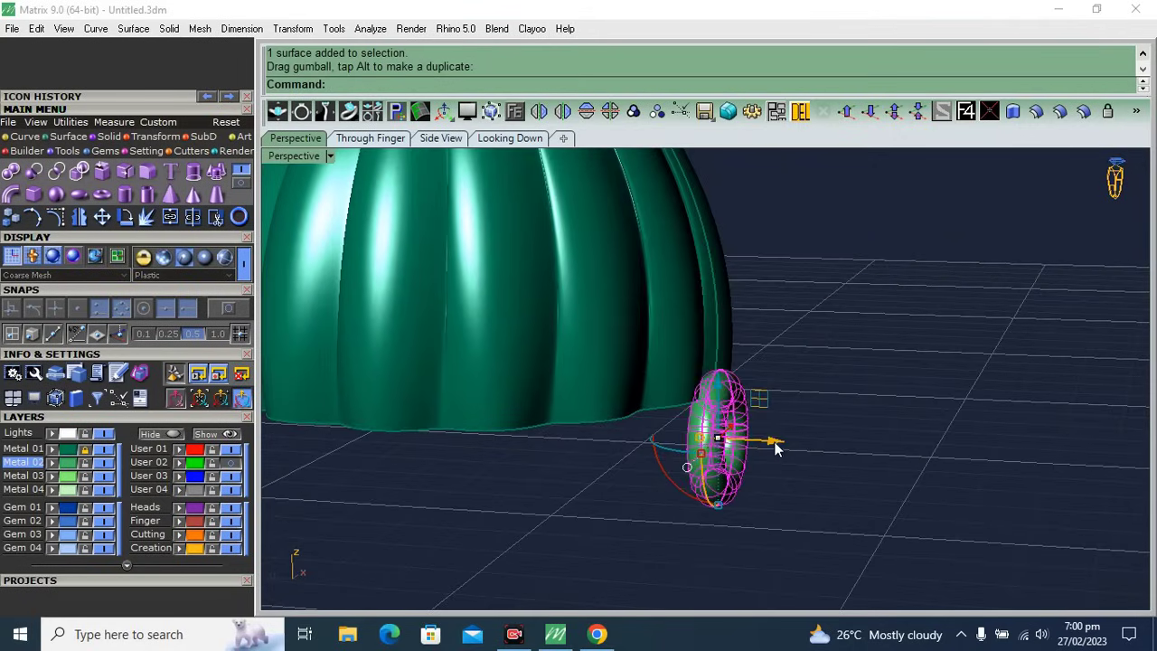
left_click_drag(776, 449, 759, 457)
left_click(870, 399)
mouse_move(871, 399)
right_mouse_down()
mouse_move(682, 407)
mouse_move(739, 421)
mouse_move(633, 379)
right_mouse_up()
left_click(749, 425)
scroll(687, 418, "down", 2)
left_click(156, 137)
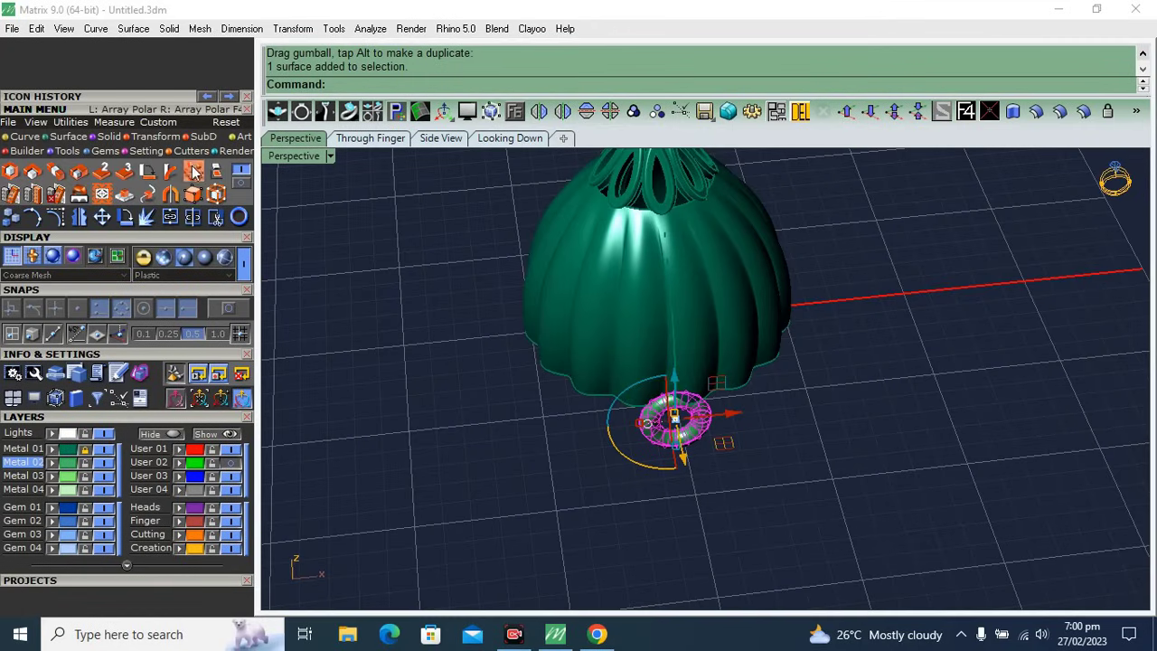
- Polar-array the loop around 0,0,0 into 8 items over 360°, correcting an initial 10
left_click(193, 172)
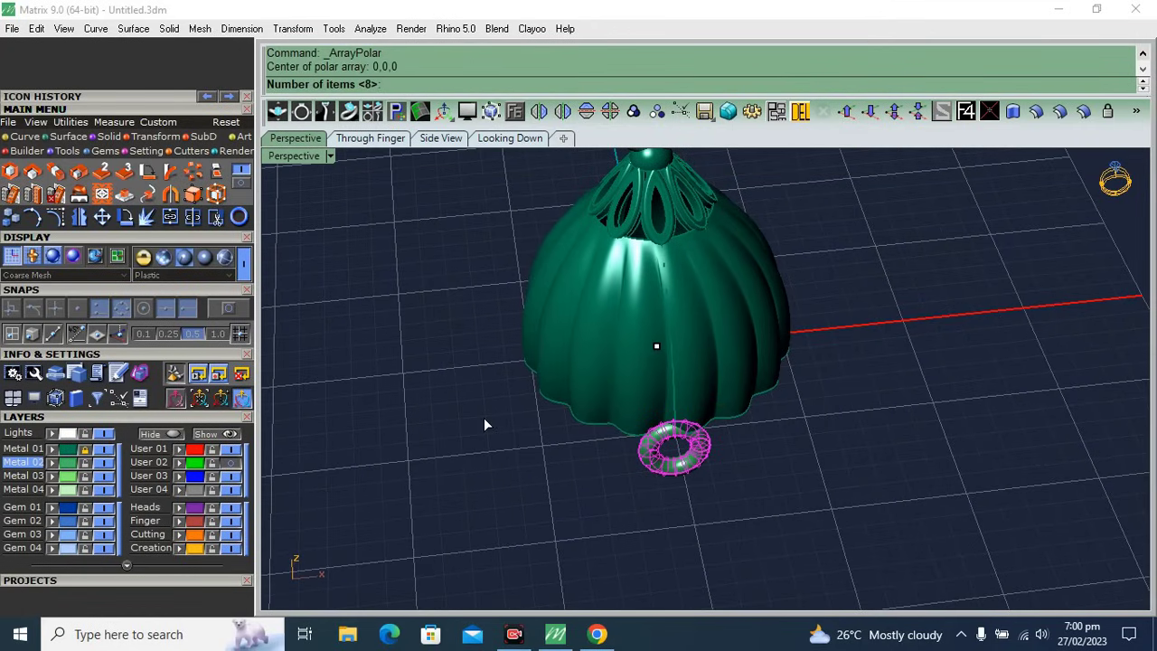
type("10")
key("Return")
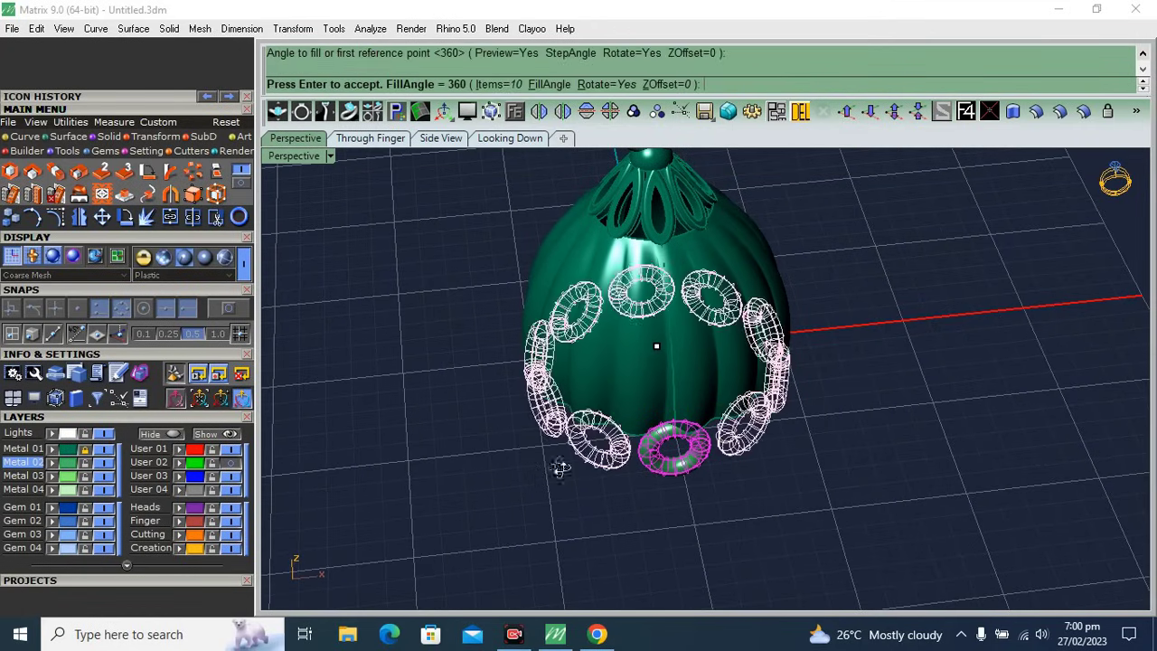
right_click_drag(560, 467, 648, 418)
left_click(495, 84)
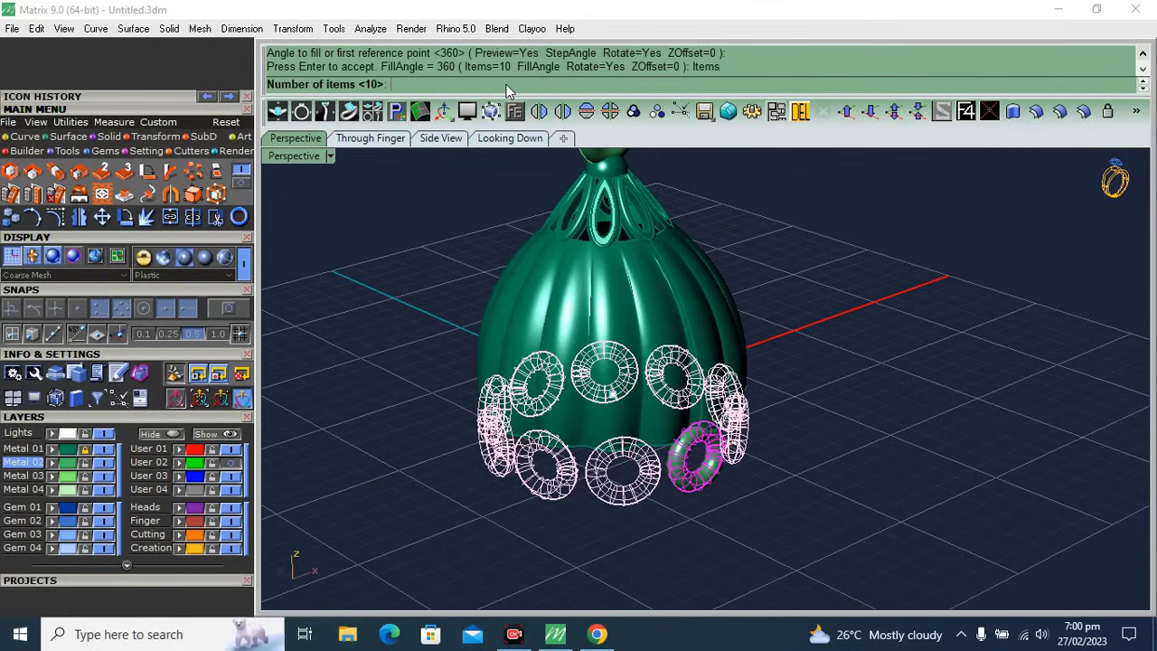
type("8")
key("Return")
right_click(840, 419)
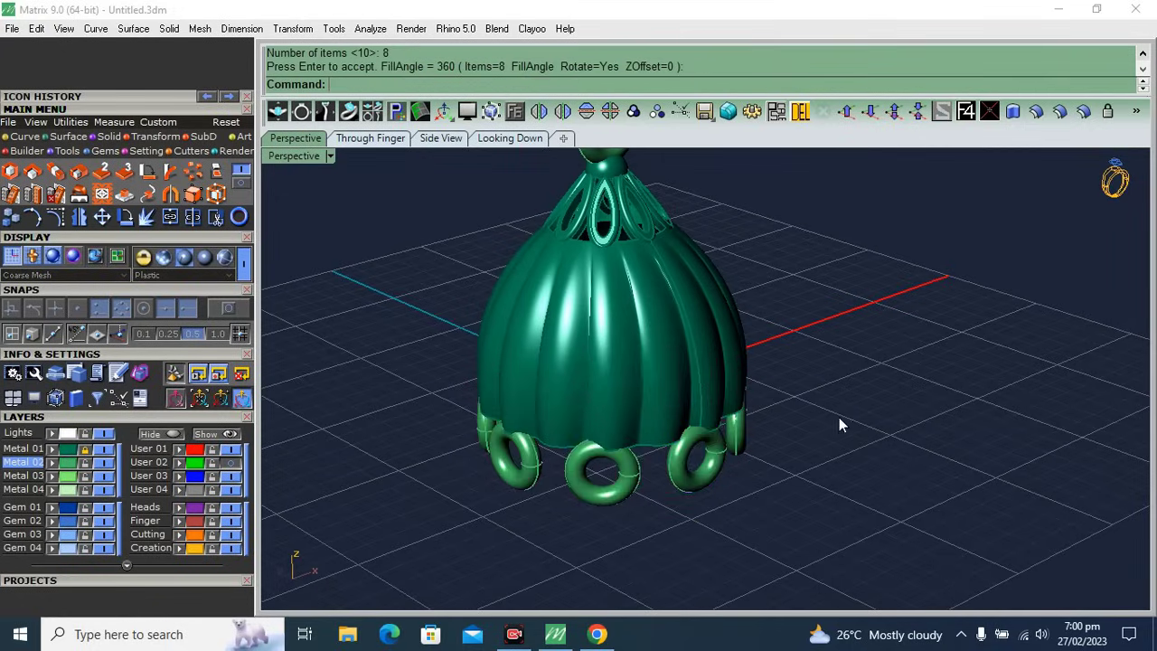
right_click_drag(839, 425, 609, 406)
- Orbit the finished bell to inspect the openwork cap from above and the side
scroll(723, 421, "down", 3)
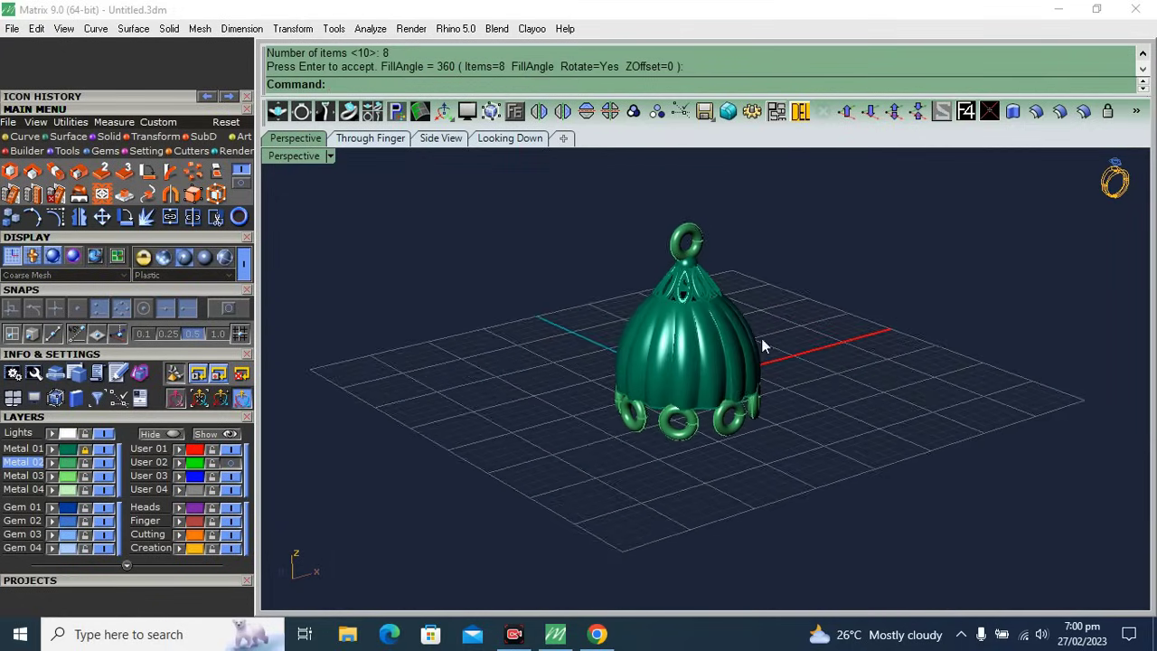
right_click_drag(762, 346, 734, 308)
right_click_drag(751, 364, 695, 445)
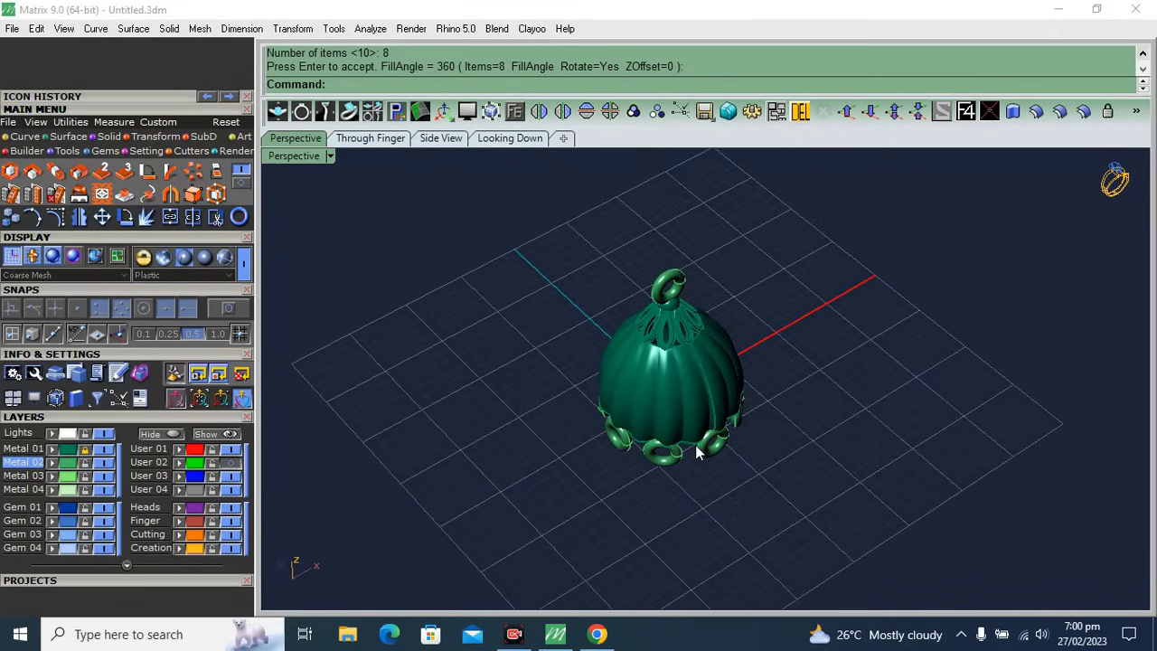
mouse_move(658, 471)
right_mouse_down()
mouse_move(788, 359)
mouse_move(855, 338)
mouse_move(839, 392)
mouse_move(772, 400)
mouse_move(758, 438)
right_mouse_up()
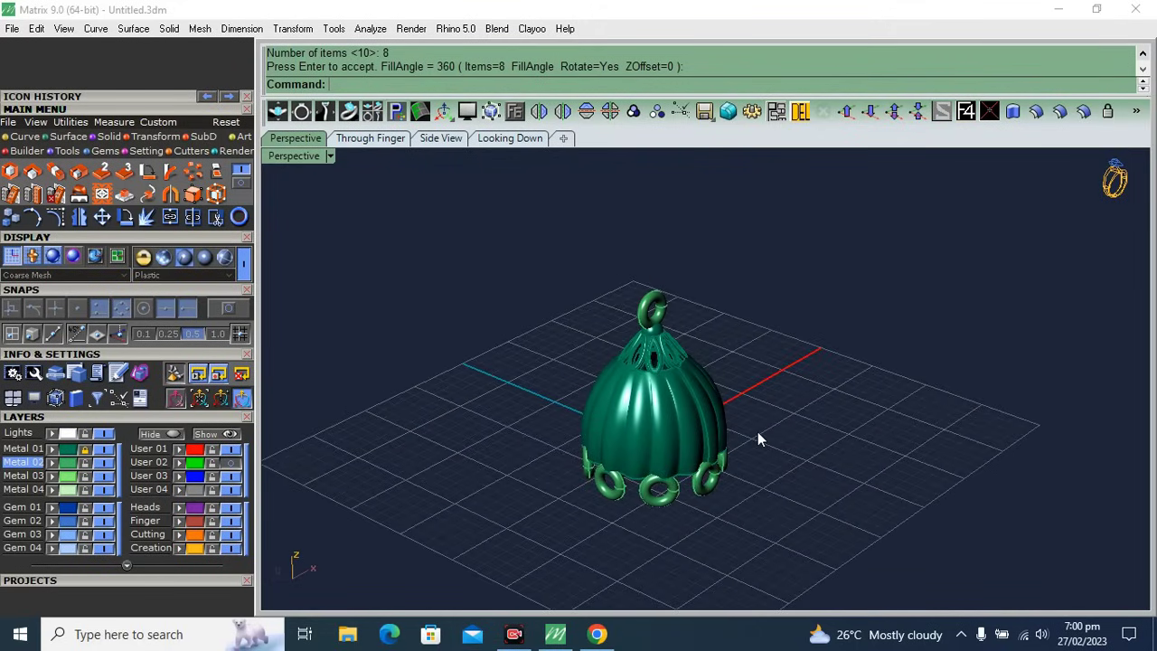
scroll(636, 462, "up", 5)
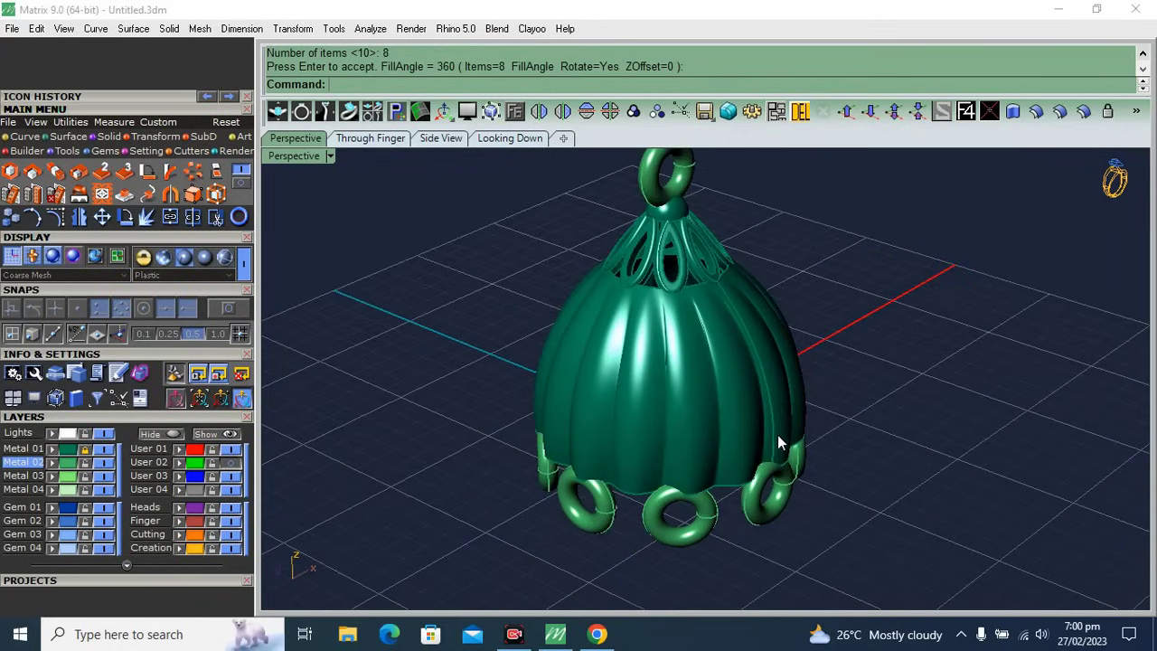
scroll(639, 422, "up", 2)
mouse_move(639, 422)
right_mouse_down()
mouse_move(560, 413)
mouse_move(689, 452)
mouse_move(763, 501)
mouse_move(970, 456)
right_mouse_up()
mouse_move(974, 409)
right_mouse_down()
mouse_move(888, 421)
mouse_move(956, 393)
mouse_move(744, 395)
mouse_move(775, 455)
mouse_move(664, 424)
mouse_move(588, 344)
mouse_move(577, 424)
mouse_move(620, 473)
mouse_move(660, 433)
mouse_move(687, 444)
mouse_move(767, 392)
mouse_move(915, 377)
mouse_move(636, 417)
mouse_move(650, 446)
right_mouse_up()
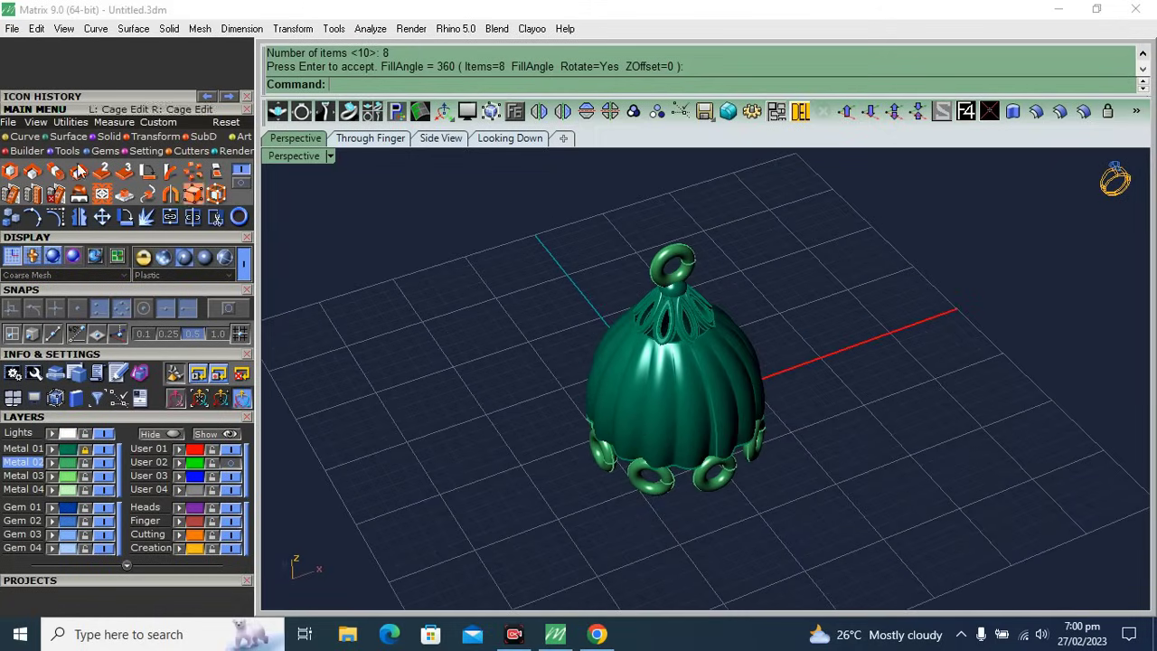
- Switch to the Builder tool set and keep inspecting the jhumka from side angles
left_click(41, 151)
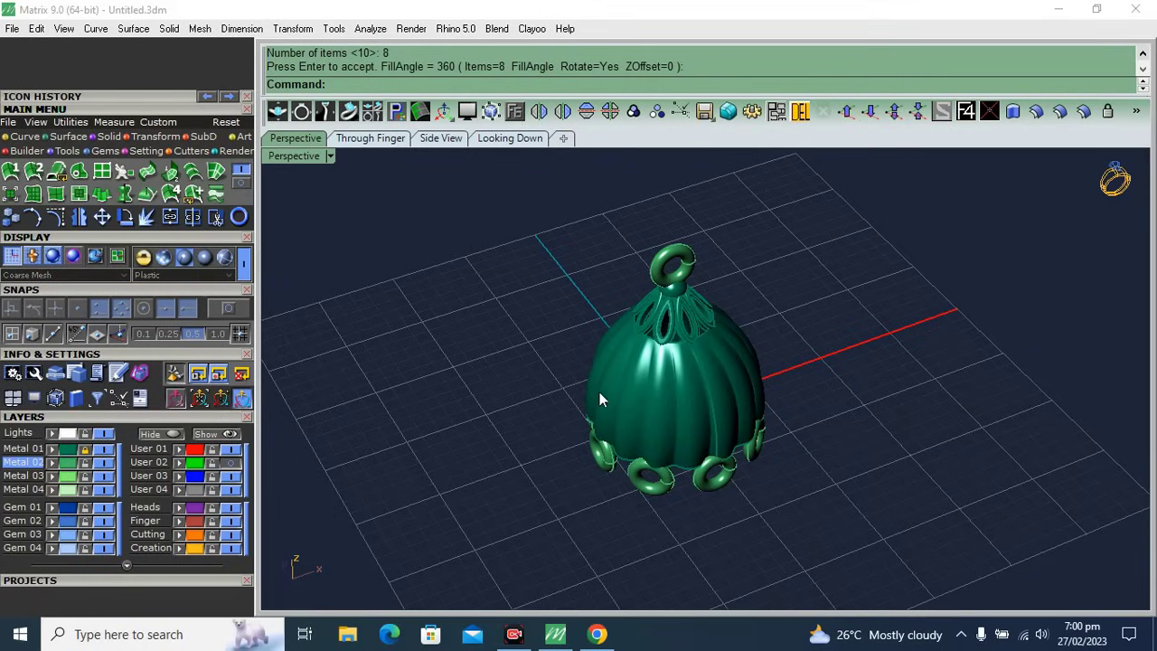
mouse_move(648, 489)
right_mouse_down()
mouse_move(804, 406)
mouse_move(760, 440)
right_mouse_up()
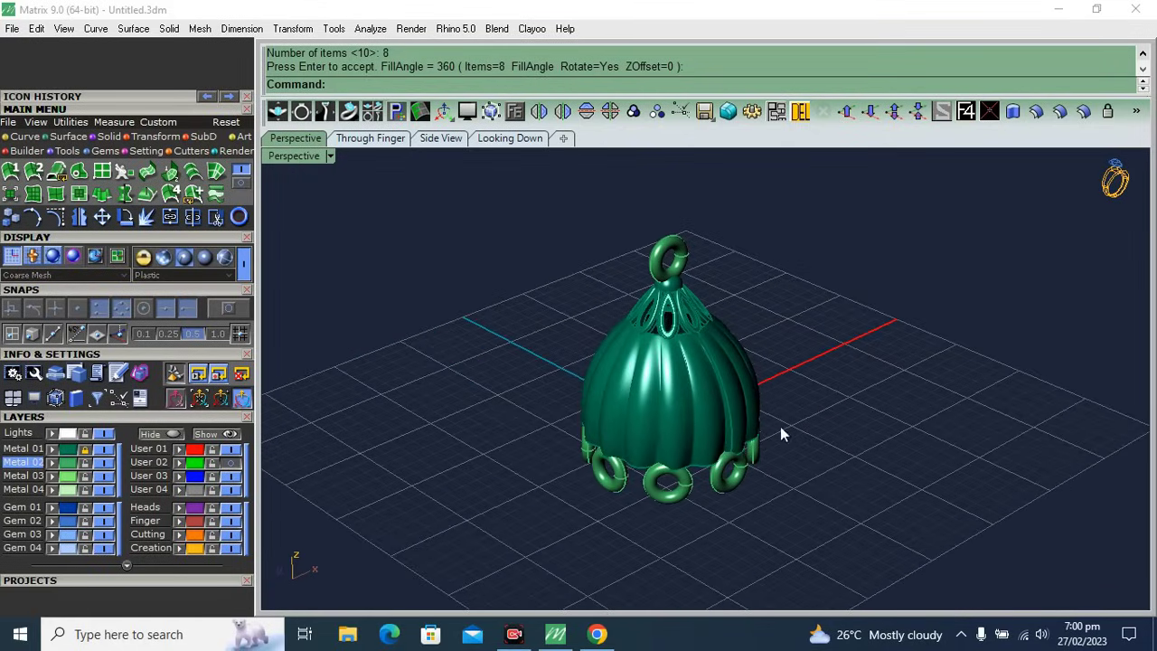
right_click_drag(780, 426, 756, 443, "shift")
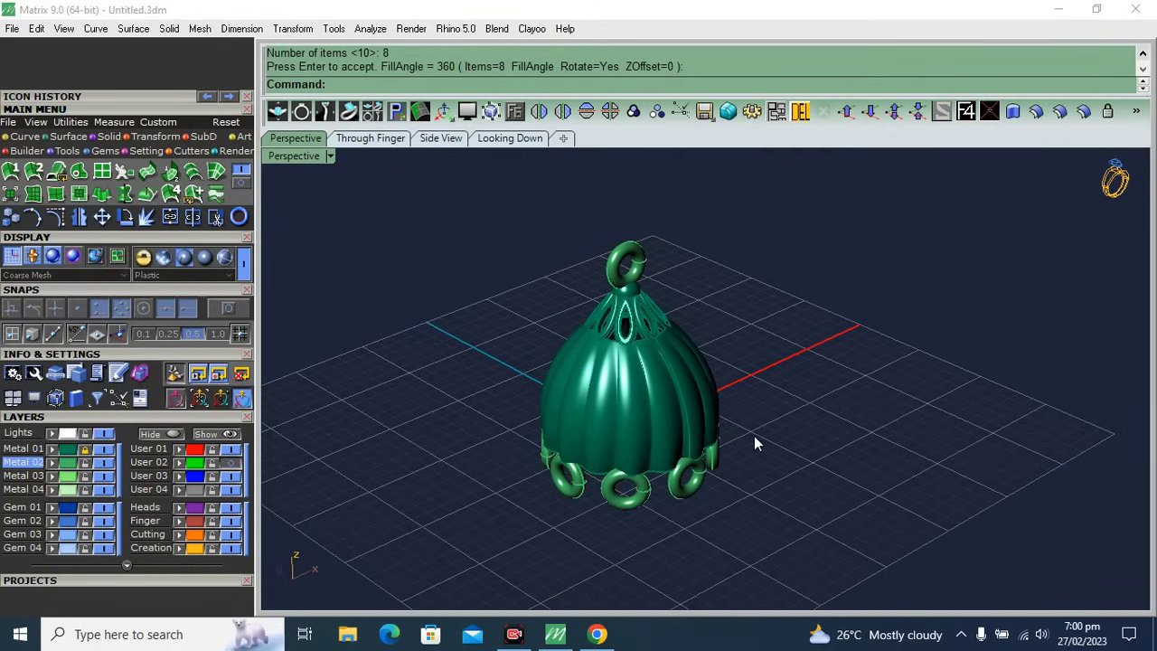
mouse_move(738, 447)
right_mouse_down()
mouse_move(861, 459)
mouse_move(657, 413)
mouse_move(787, 470)
mouse_move(866, 469)
right_mouse_up()
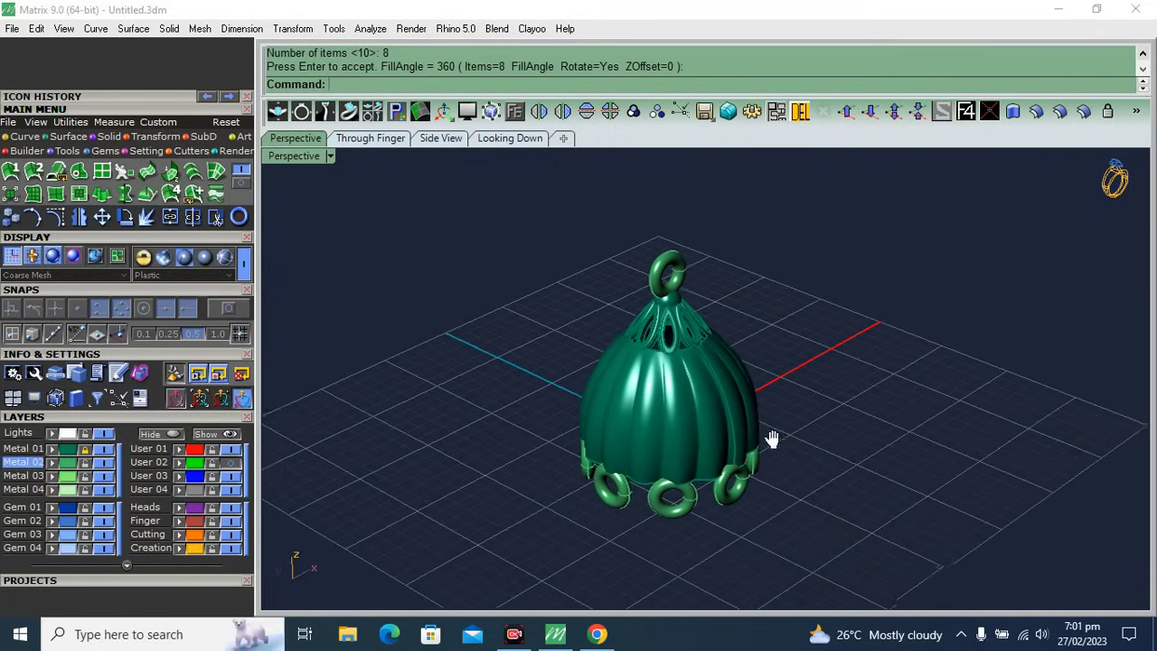
right_click_drag(866, 469, 866, 452, "shift")
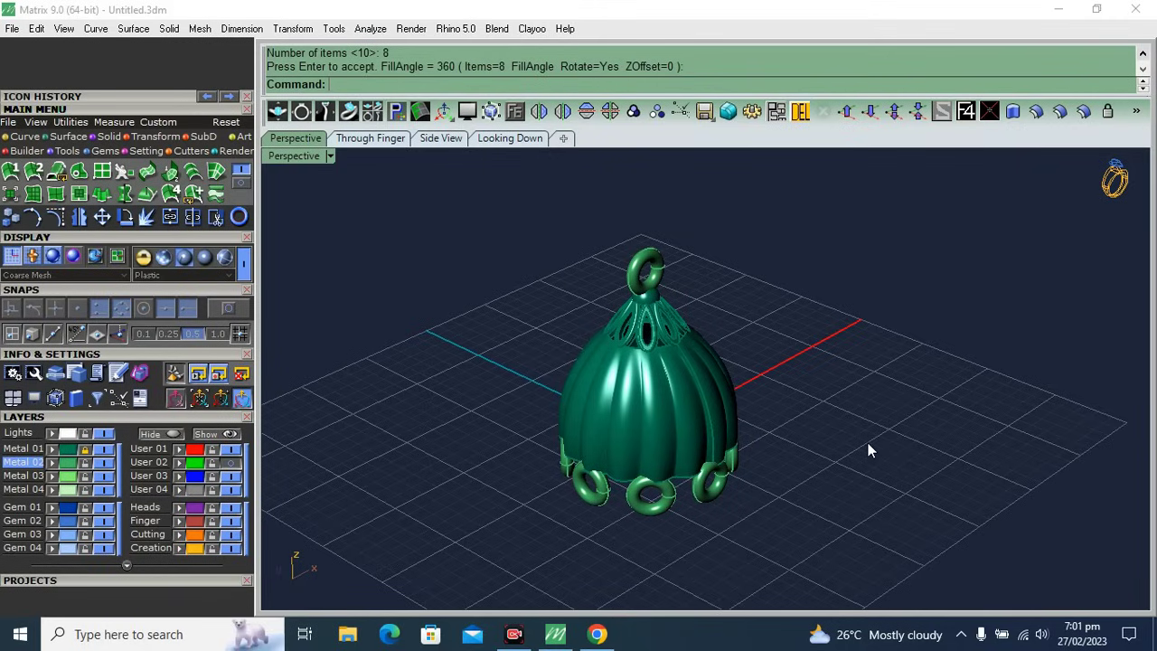
mouse_move(868, 449)
right_mouse_down()
mouse_move(936, 368)
mouse_move(701, 504)
mouse_move(914, 374)
mouse_move(1000, 372)
mouse_move(710, 377)
mouse_move(679, 406)
mouse_move(667, 452)
right_mouse_up()
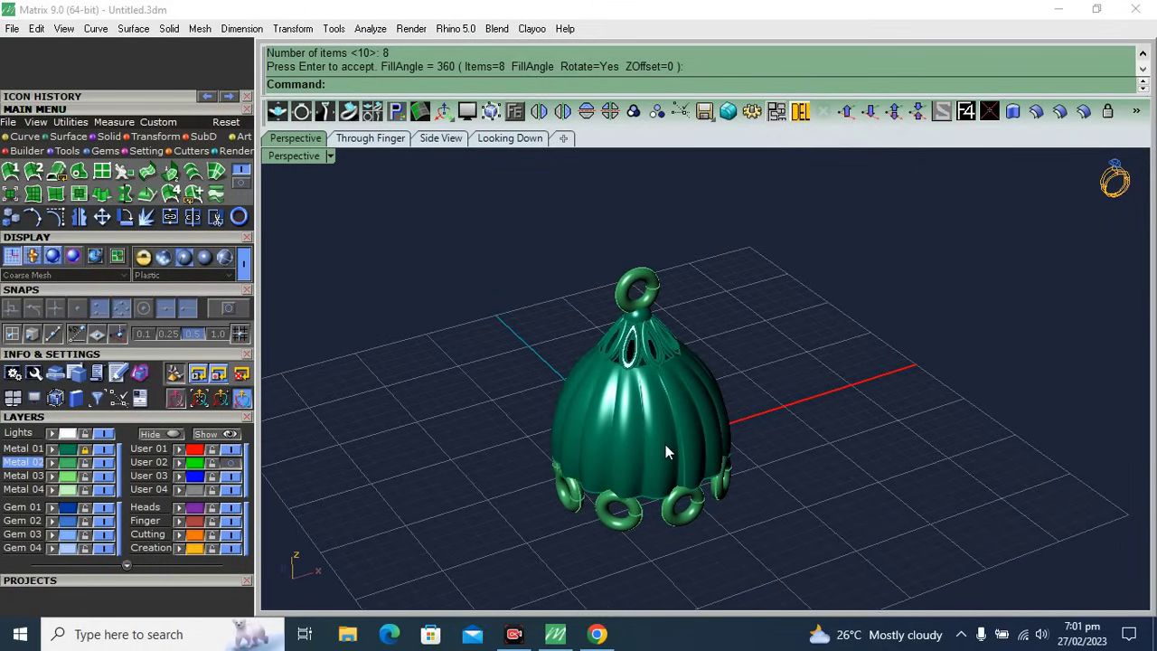
right_click_drag(726, 416, 710, 408, "shift")
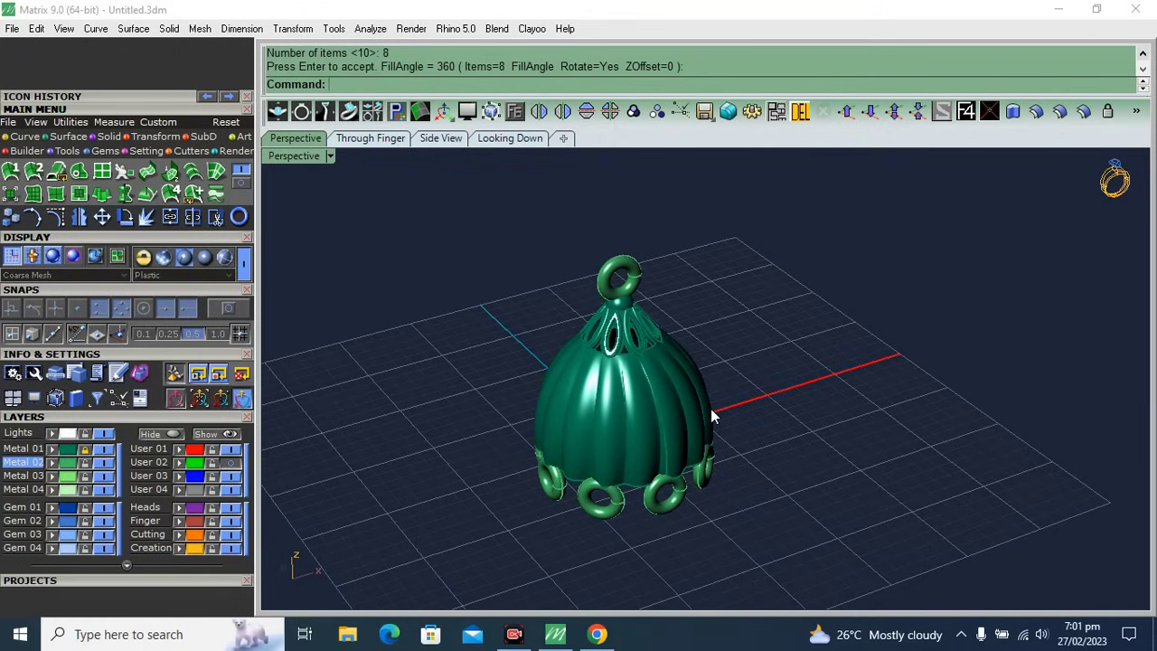